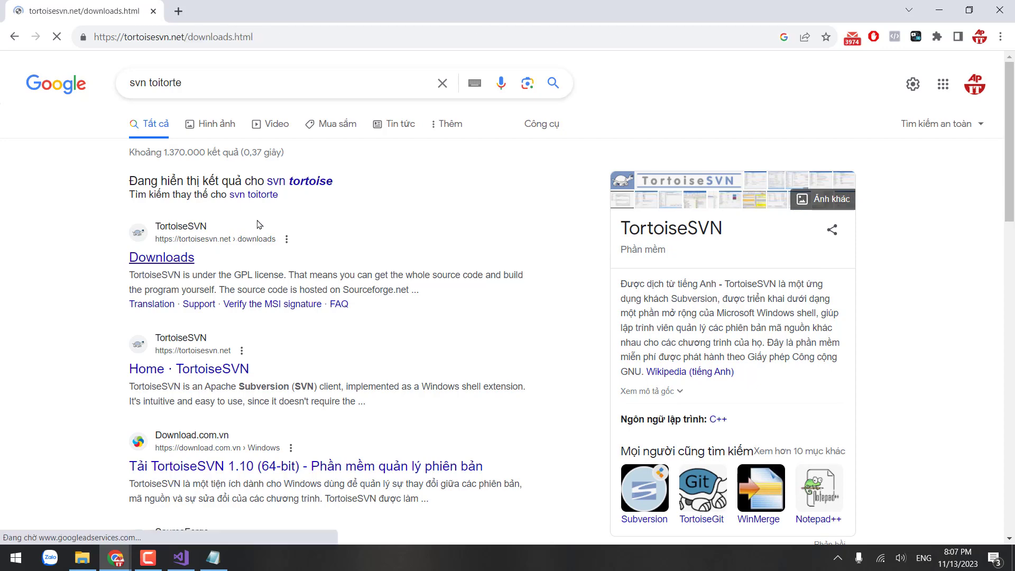
Step: Send the TortoiseSVN downloads page link to the LỚP WEB 2023 Zalo group chat
key("ctrl+plus")
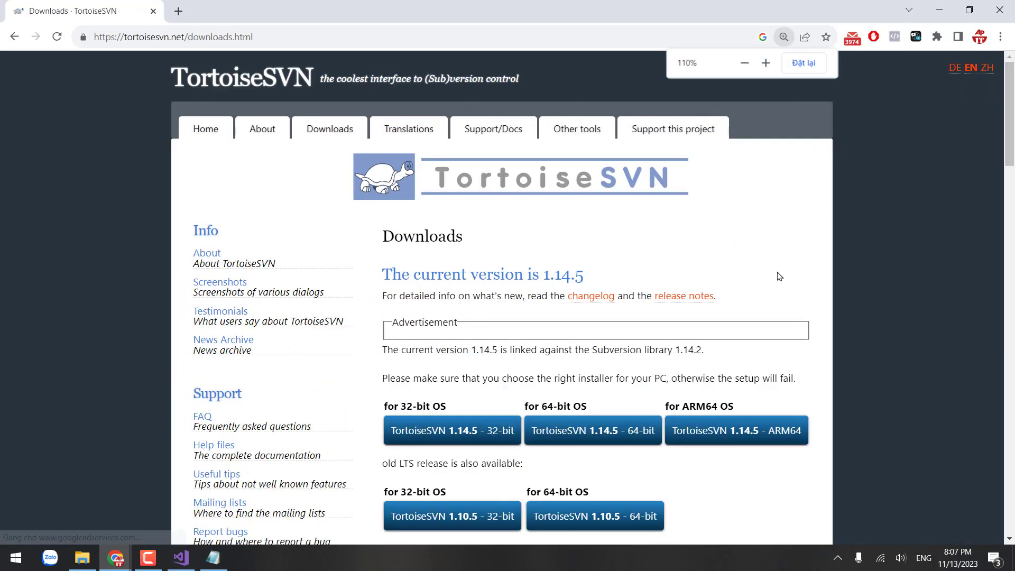
key("ctrl+plus")
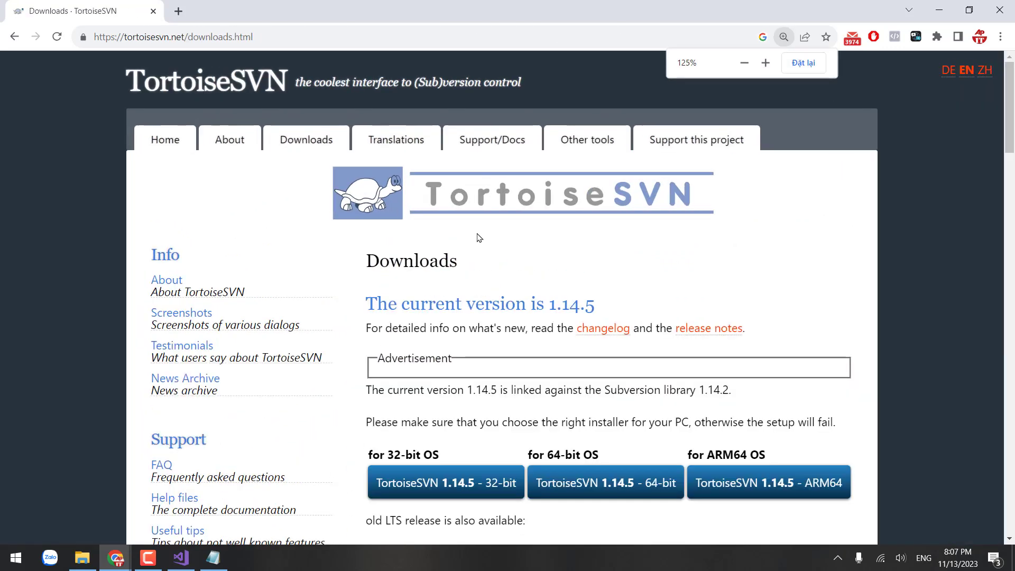
key("ctrl+minus")
left_click(311, 38)
key("ctrl+c")
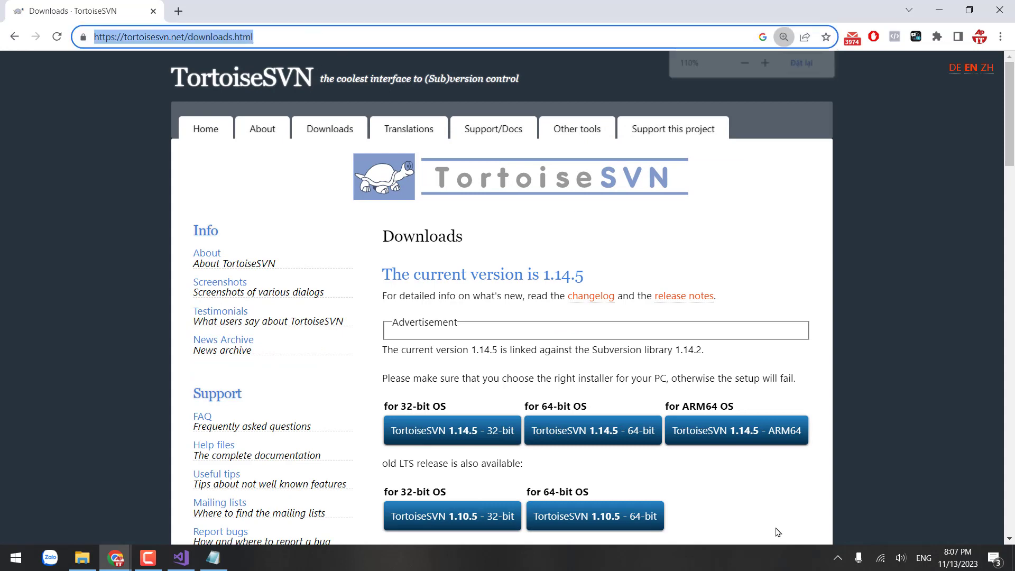
left_click(838, 558)
left_click(864, 531)
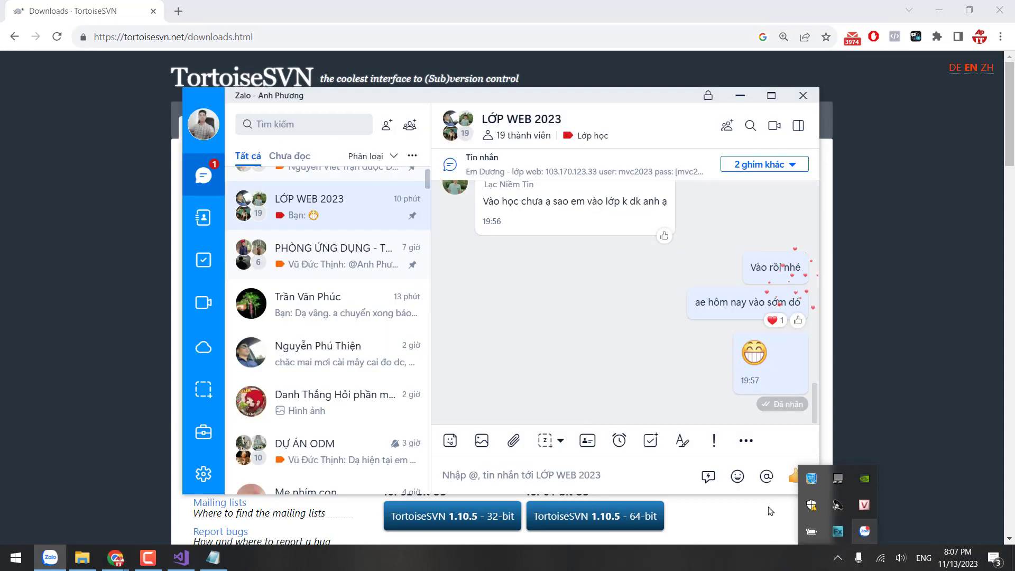
left_click(496, 464)
key("ctrl+v")
key("Return")
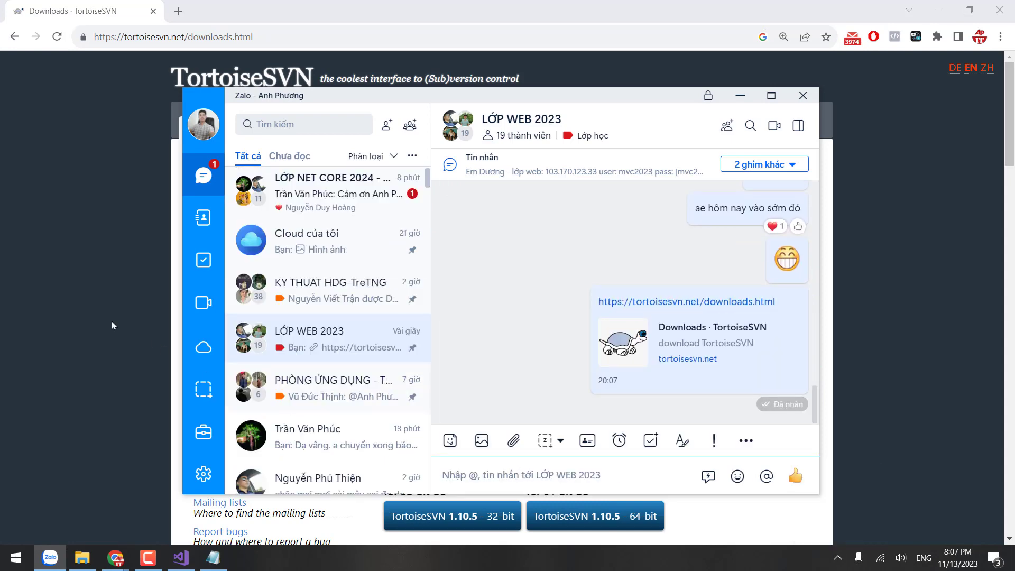
Step: Return to the TortoiseSVN downloads page in Chrome and scroll down to the installers
left_click(112, 322)
scroll(660, 413, "down", 1)
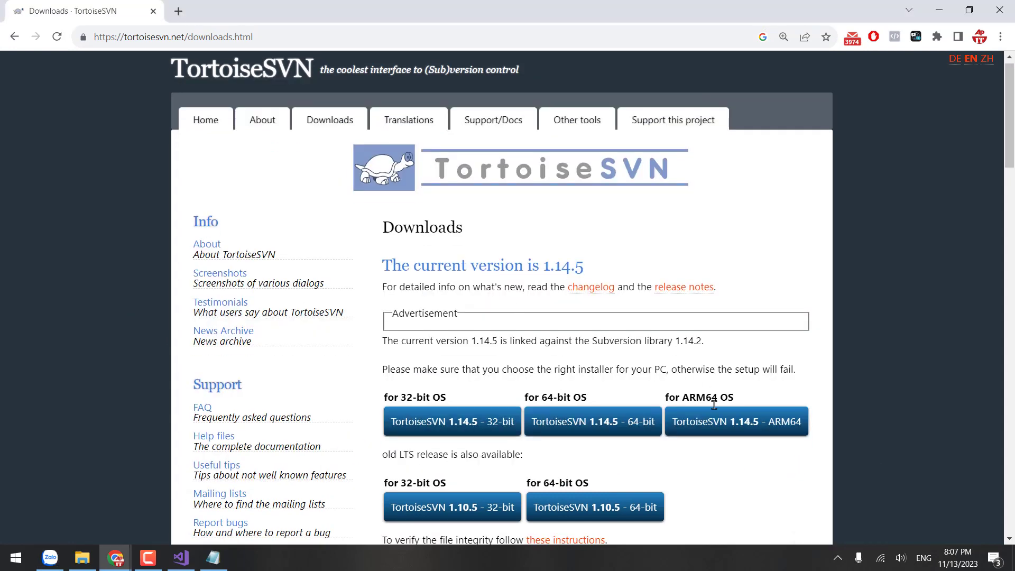
scroll(528, 400, "down", 1)
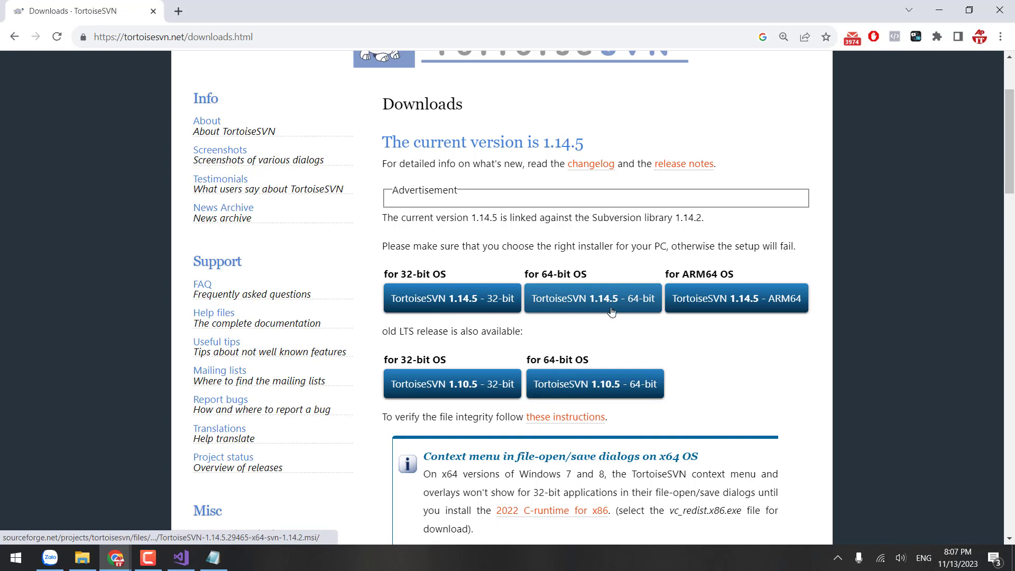
scroll(634, 346, "down", 1)
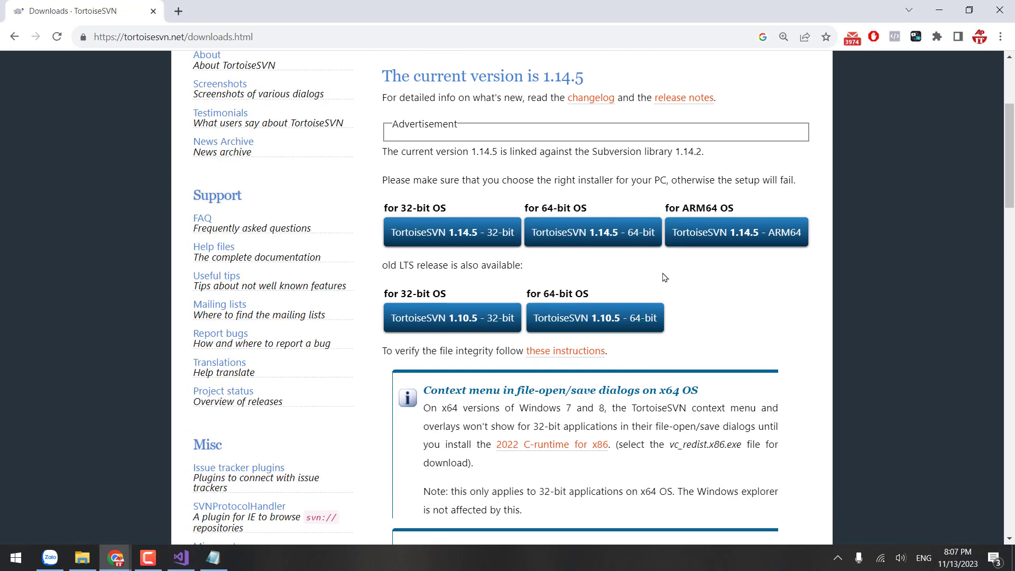
Step: Save the TortoiseSVN 1.14.5 64-bit installer to Downloads and launch the .msi
left_click(627, 235)
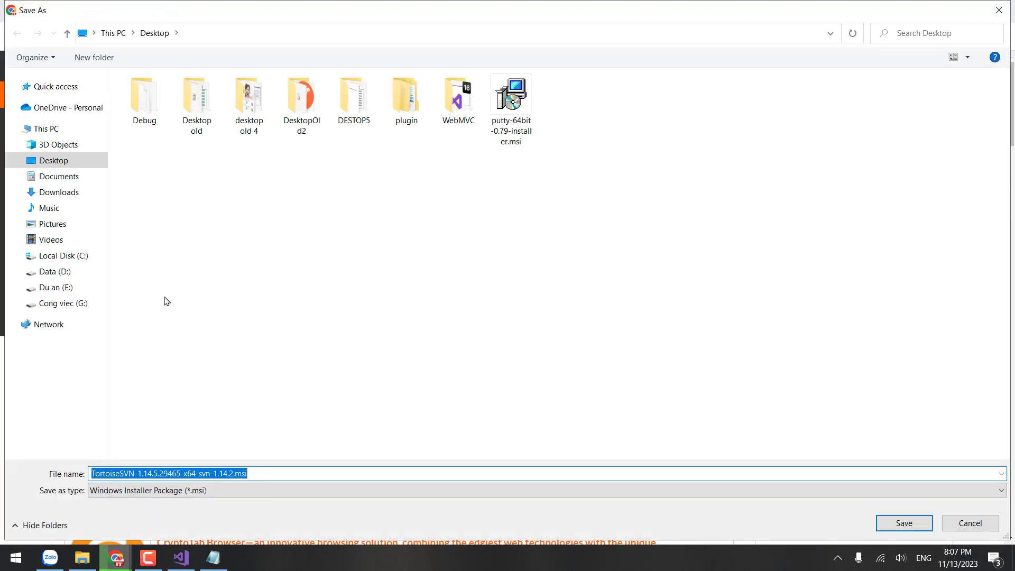
left_click(54, 193)
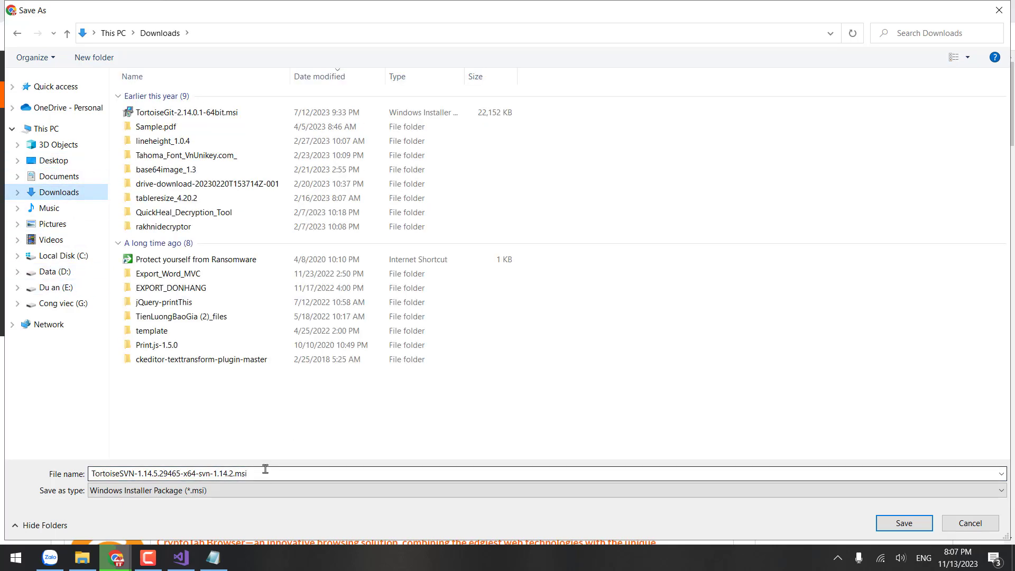
left_click(903, 523)
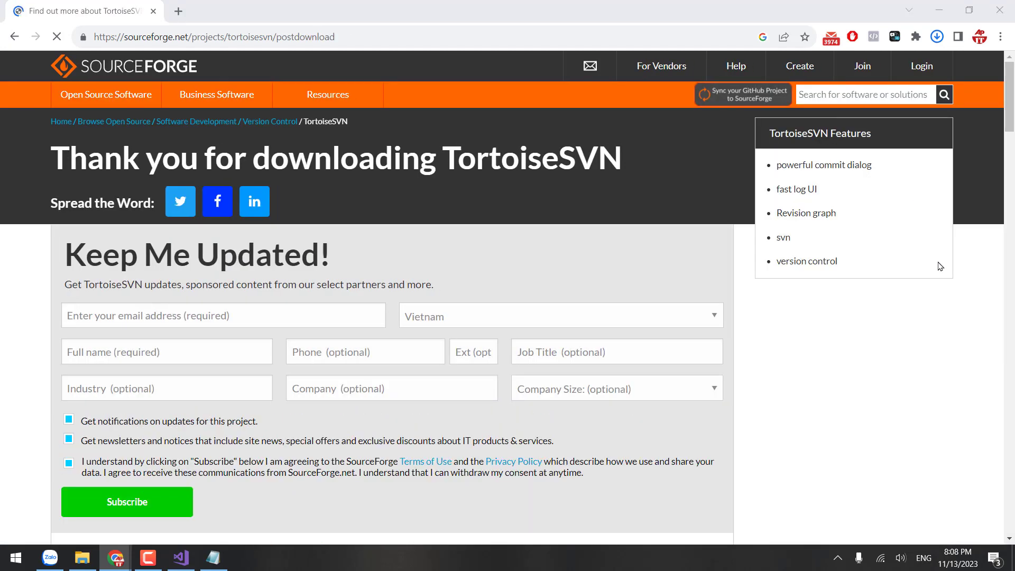
left_click(936, 37)
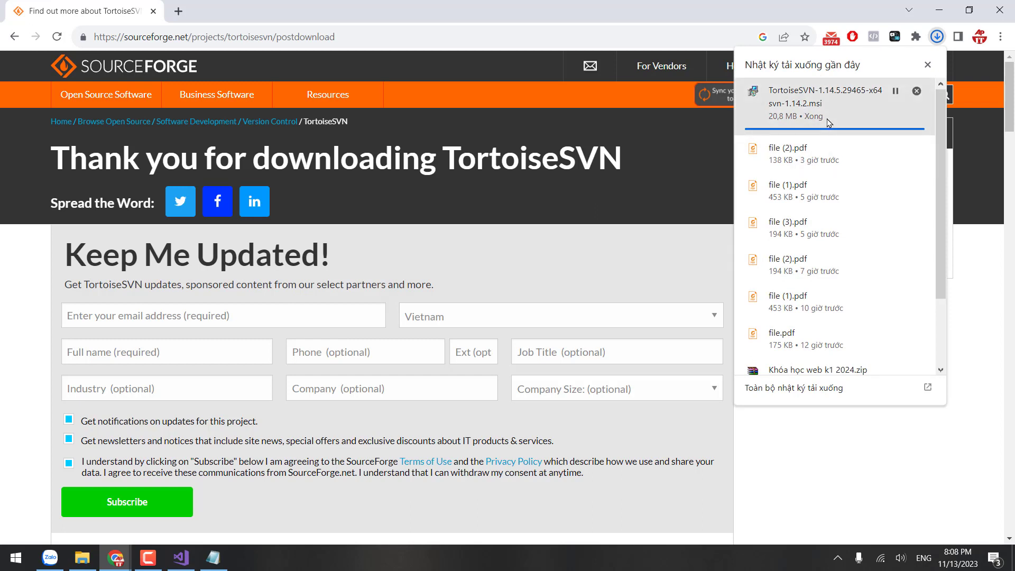
left_click(822, 102)
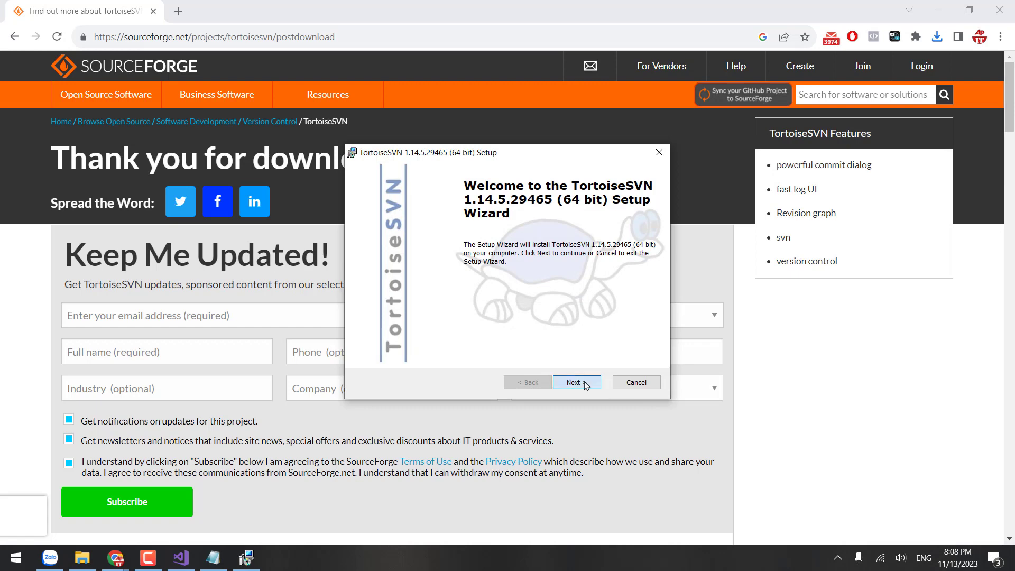
Step: Install TortoiseSVN with the default license and features, then finish the setup wizard
left_click(575, 382)
left_click(575, 382)
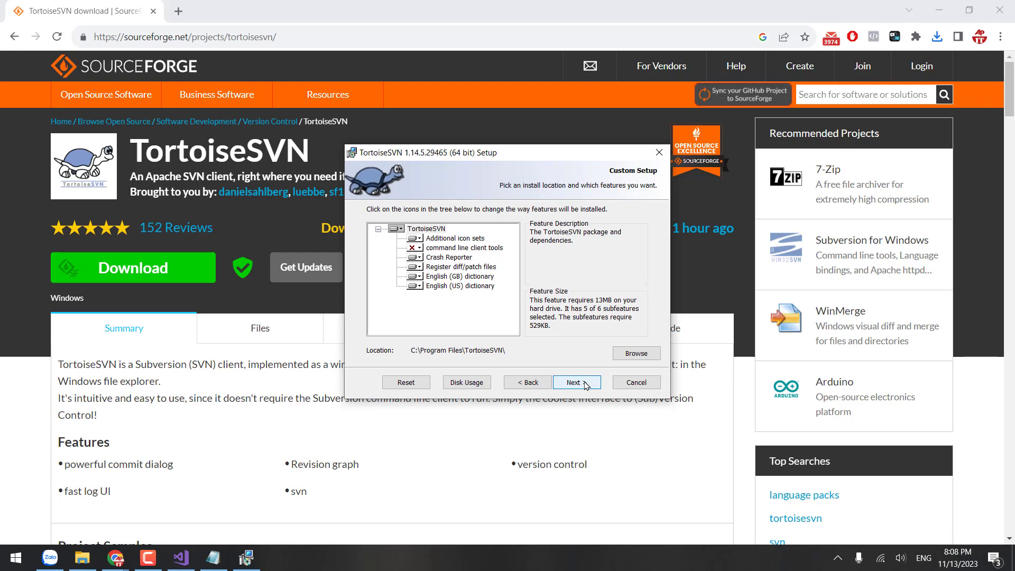
left_click(575, 383)
left_click(582, 382)
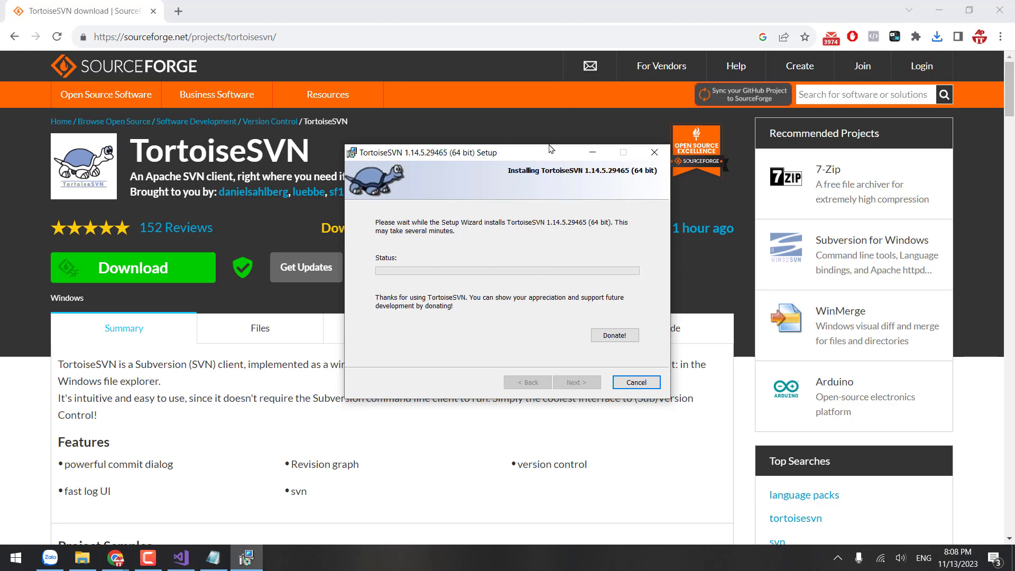
left_click_drag(551, 148, 548, 113)
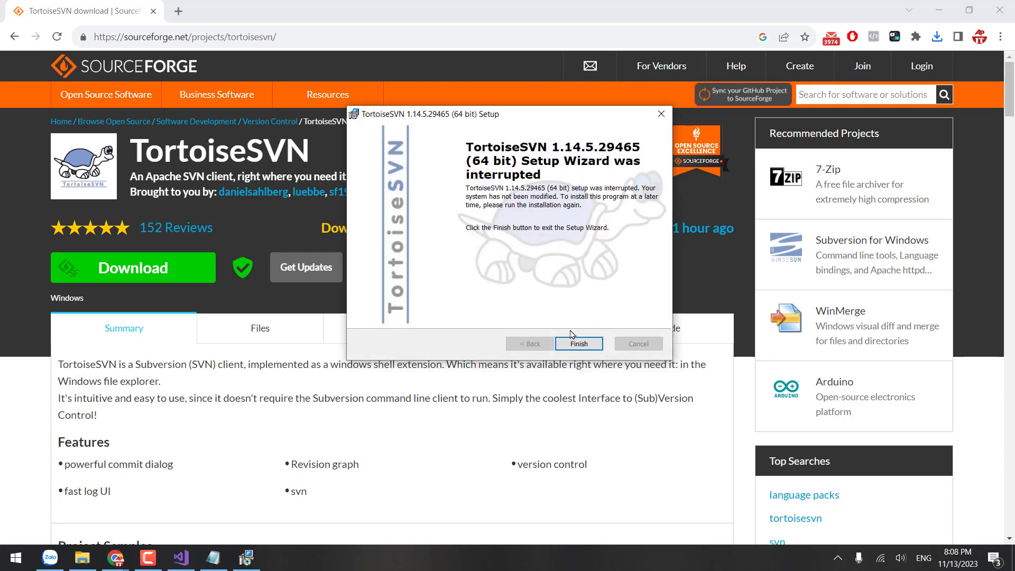
left_click(578, 344)
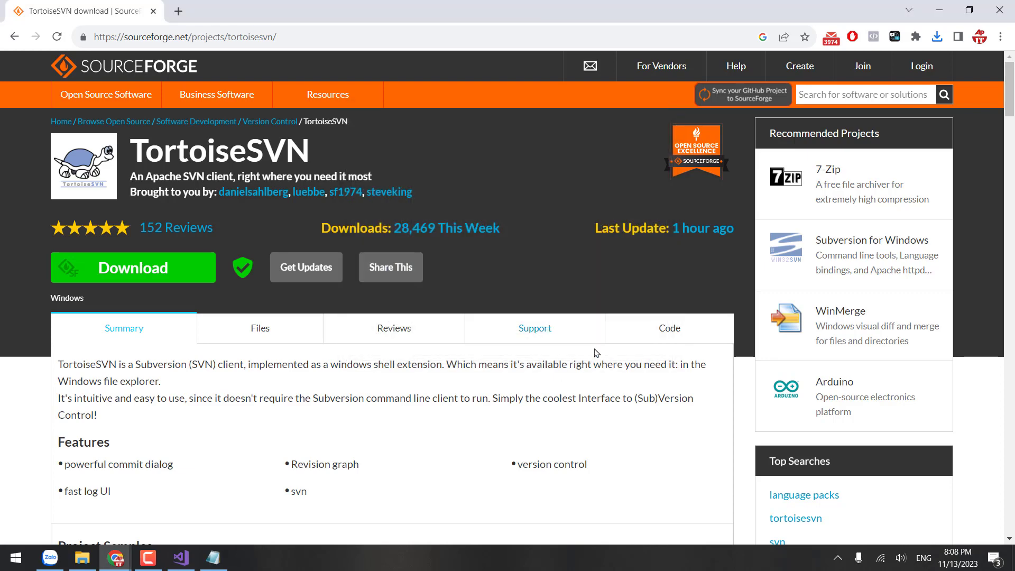
Step: Open File Explorer at Quick access and select the Content, Controllers, Web and API folders
left_click(83, 559)
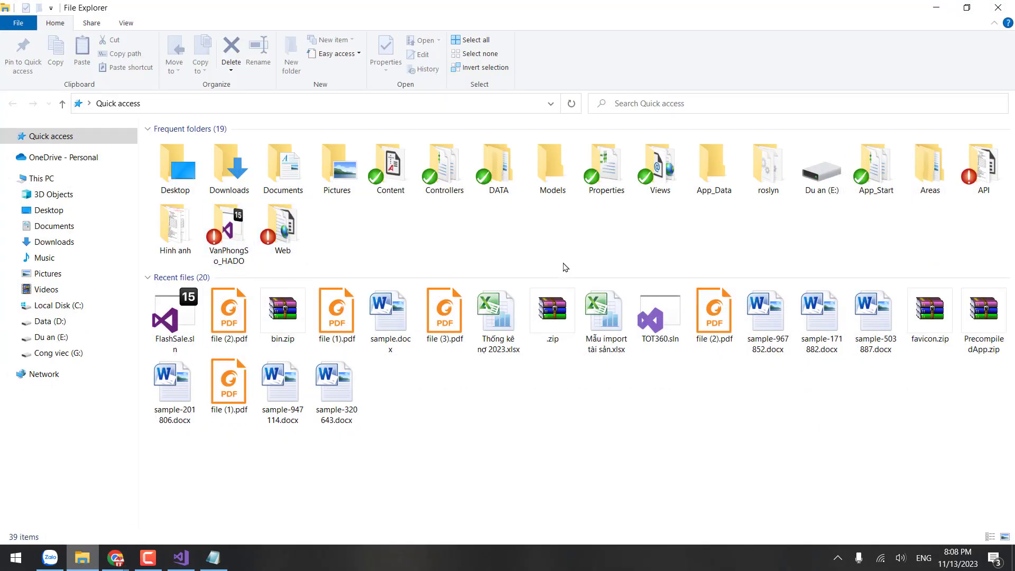
left_click(394, 168)
left_click(449, 190)
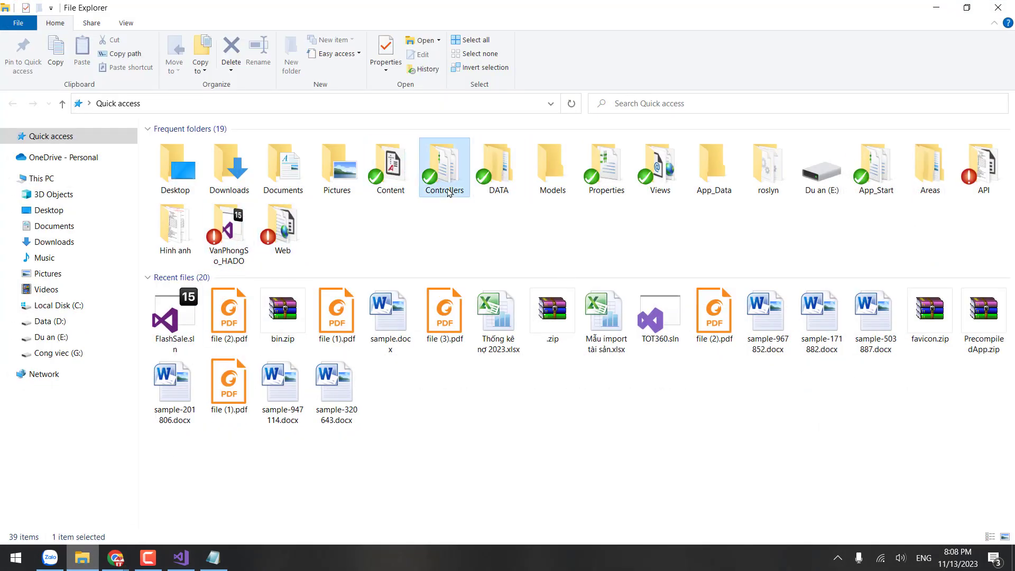
left_click(379, 183)
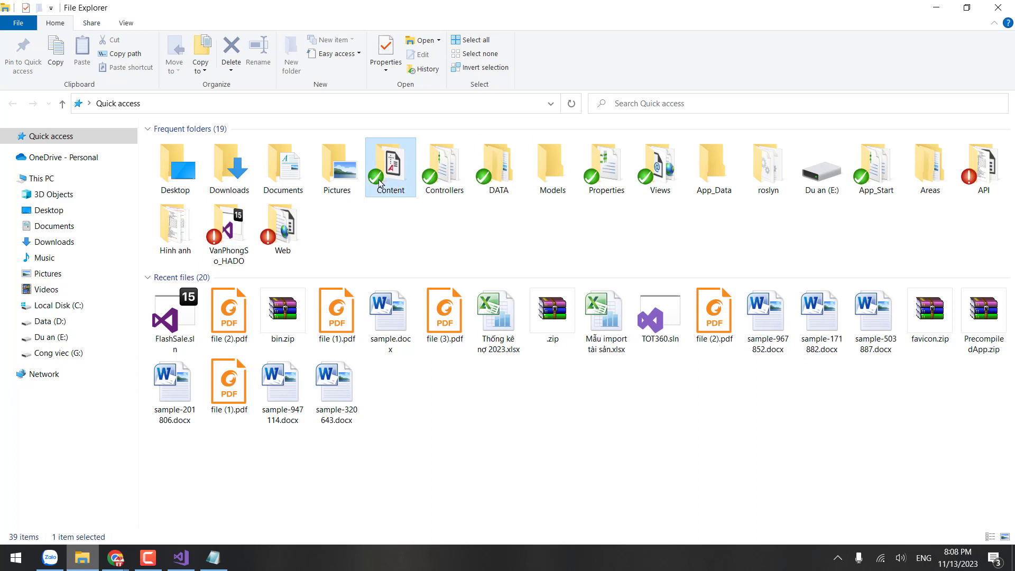
left_click(273, 246)
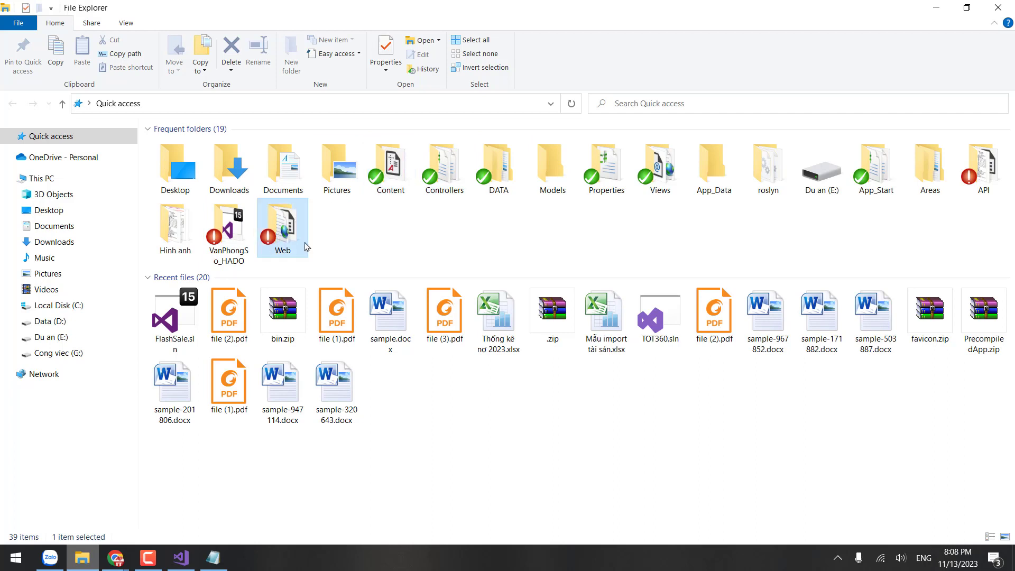
left_click(971, 189)
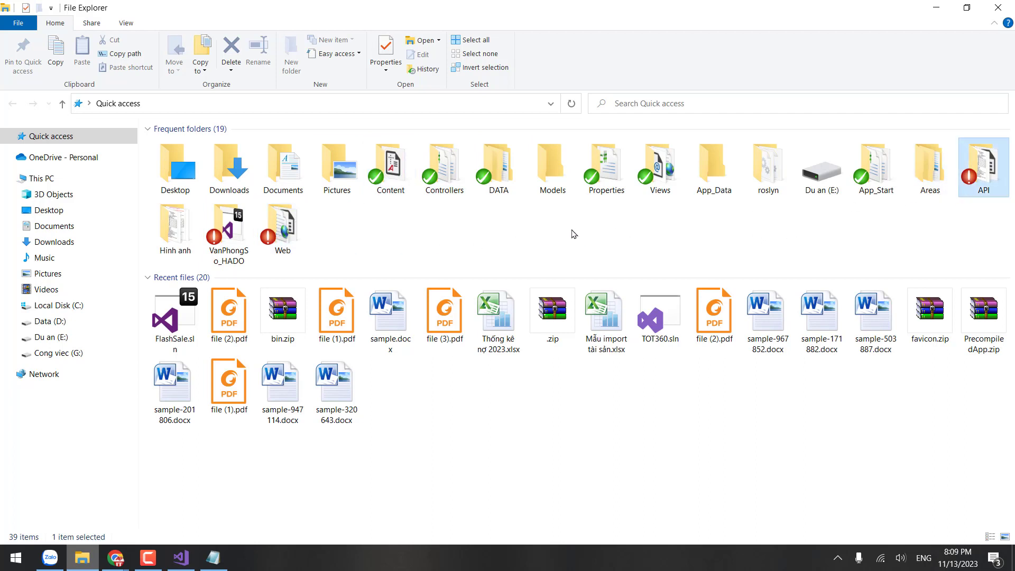
Step: Inspect the TortoiseSVN submenu for the Properties folder, then dismiss it
right_click(596, 178)
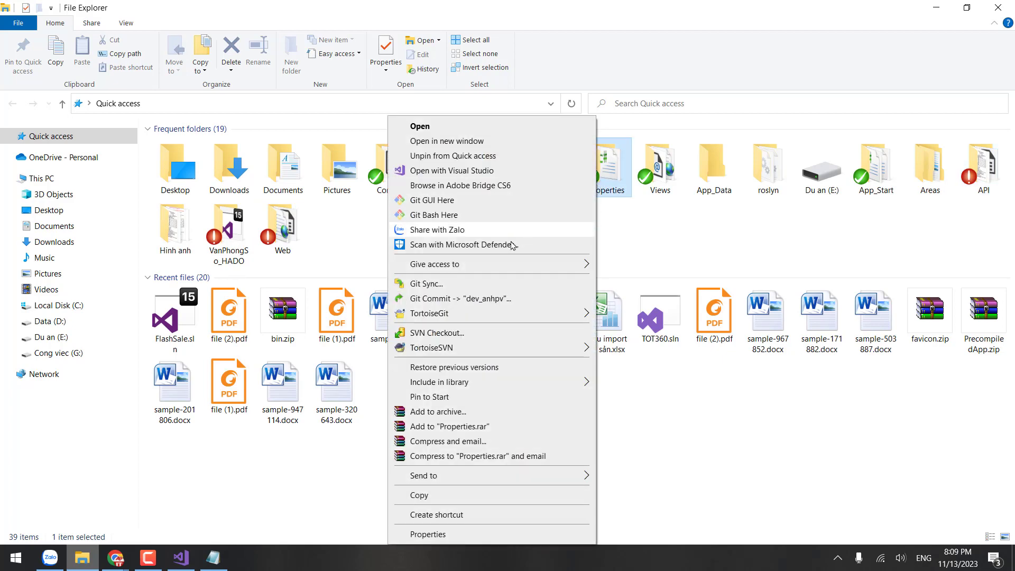
mouse_move(425, 352)
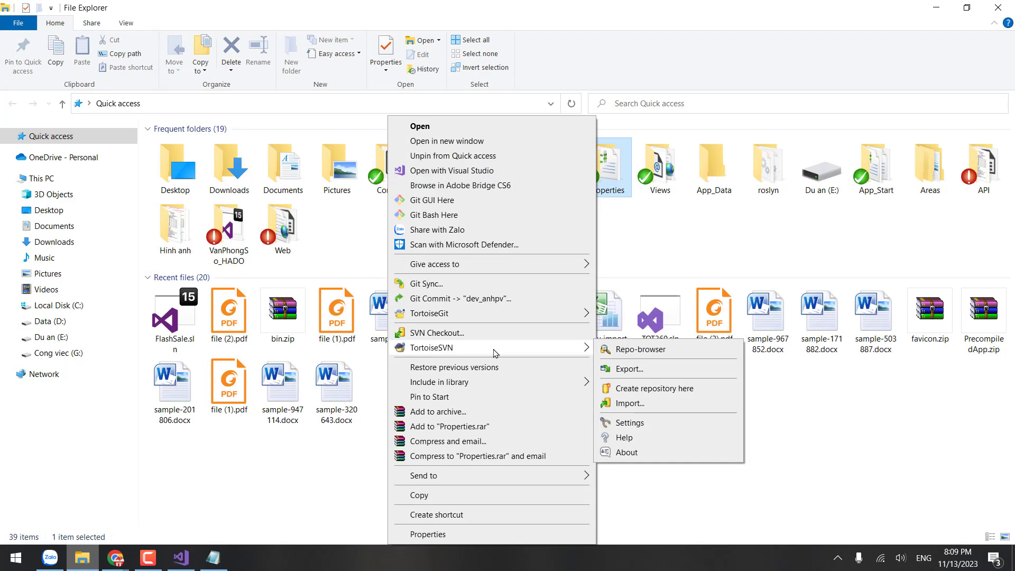
left_click(854, 397)
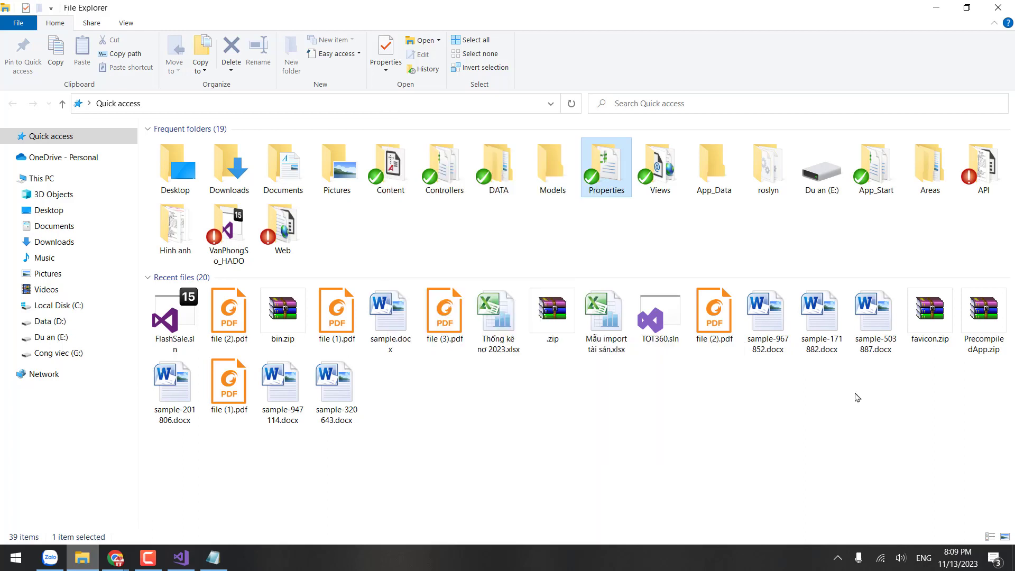
Step: Add '=> Chức năng:' with '1. Checkout : tải code về' to the Notepad notes
left_click(227, 559)
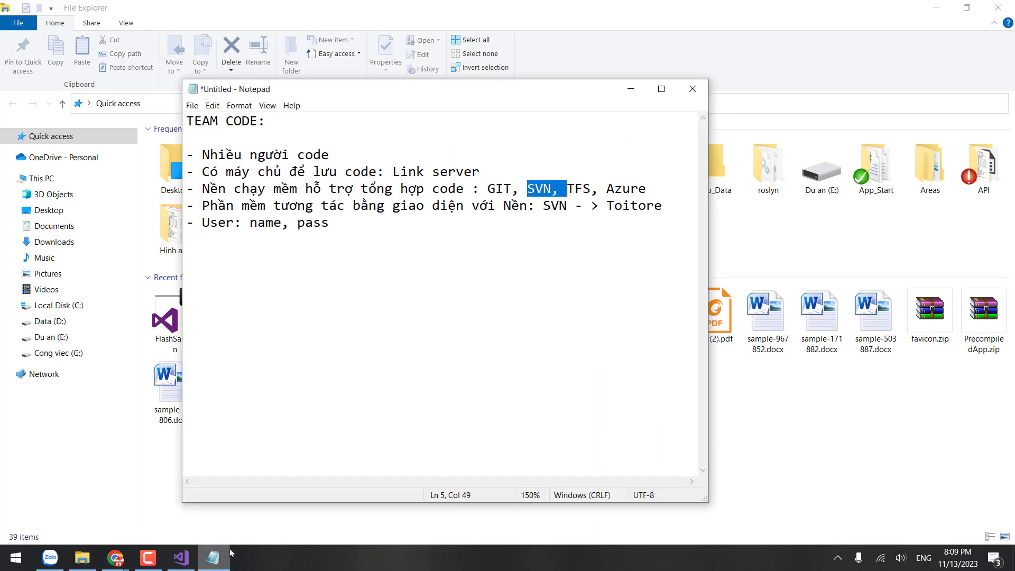
left_click(460, 290)
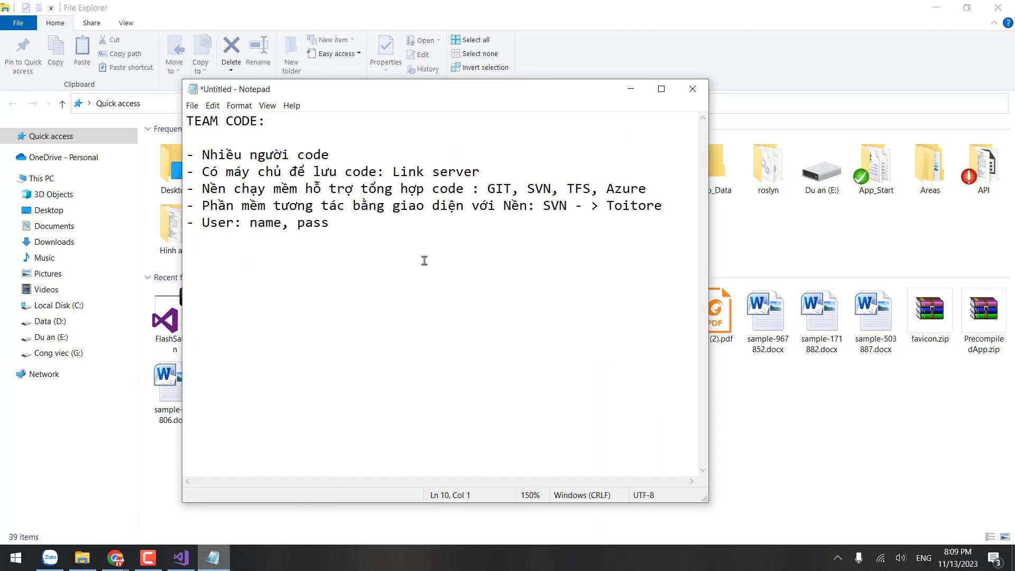
type("=> C")
type("Chức năng")
type("heck")
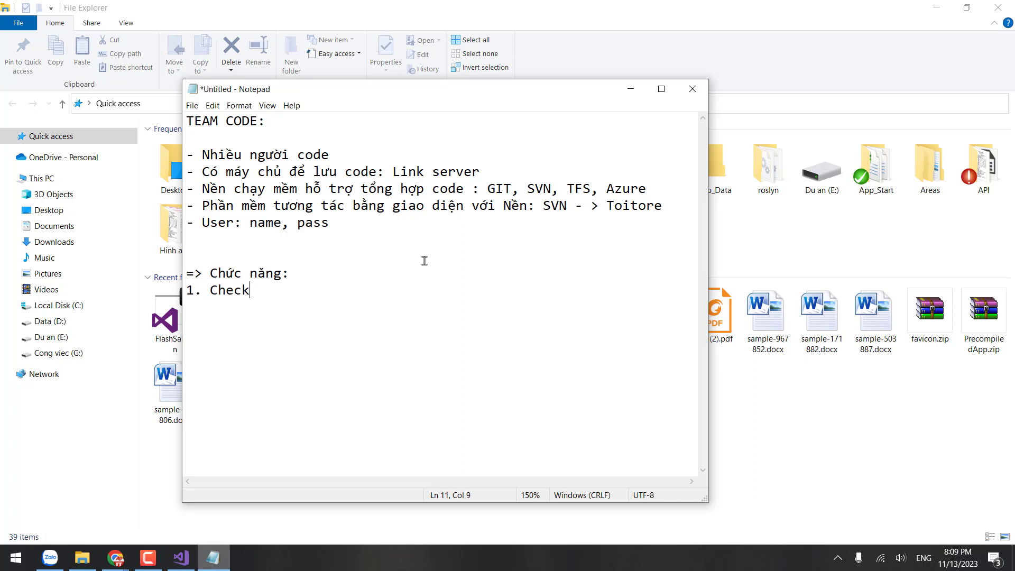
type("out : tải code ve")
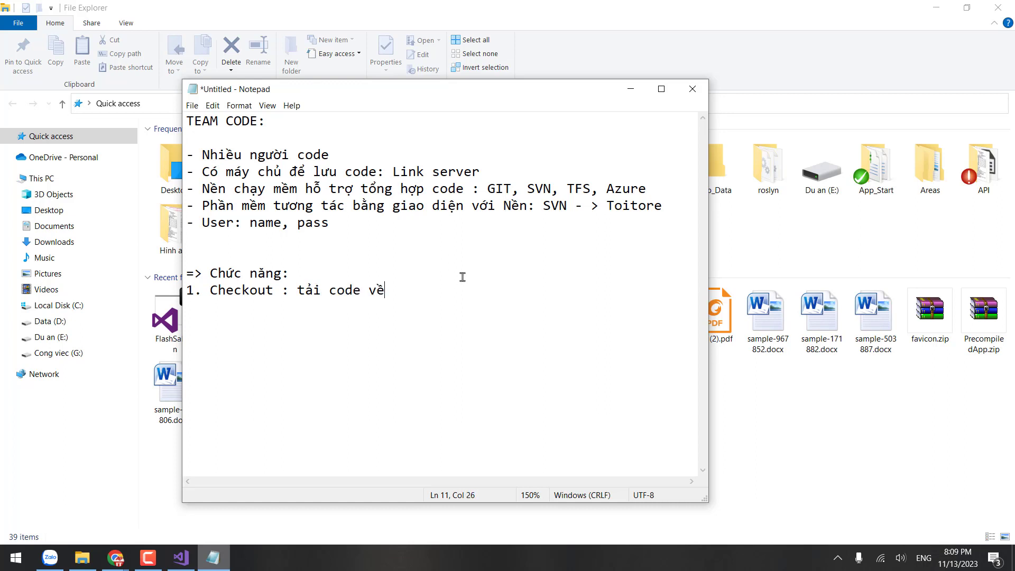
left_click(820, 401)
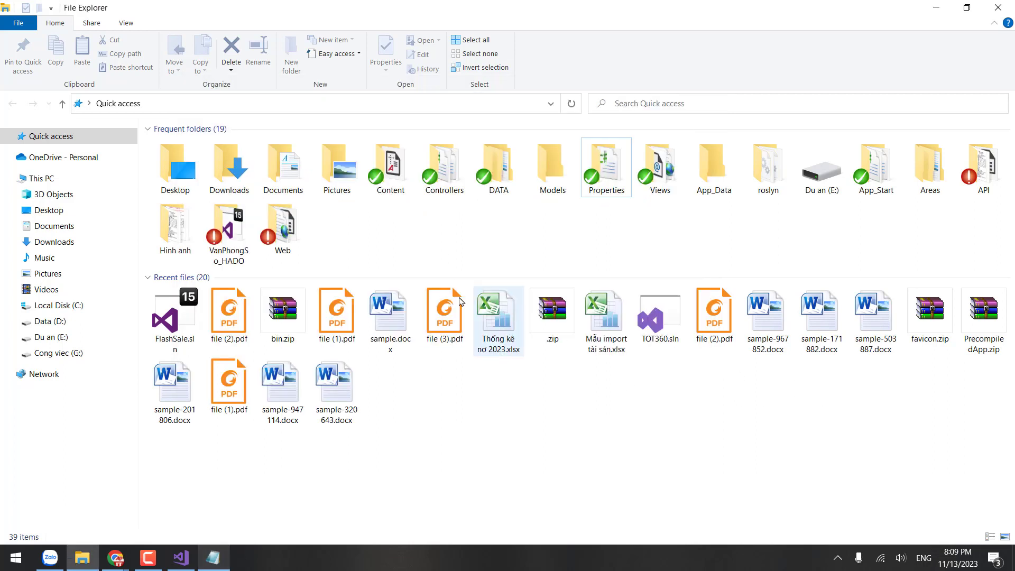
Step: Browse Data (D:) through GIANG DAY, KHOA HOC and MVC to the MVC 2023 - K1 folder
left_click(51, 337)
left_click(84, 323)
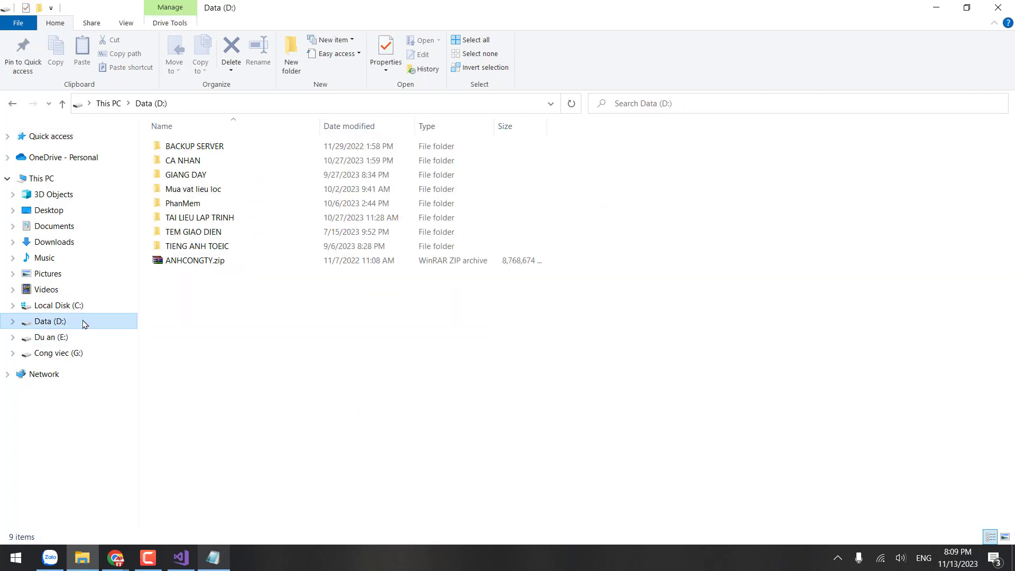
double_click(214, 175)
double_click(220, 205)
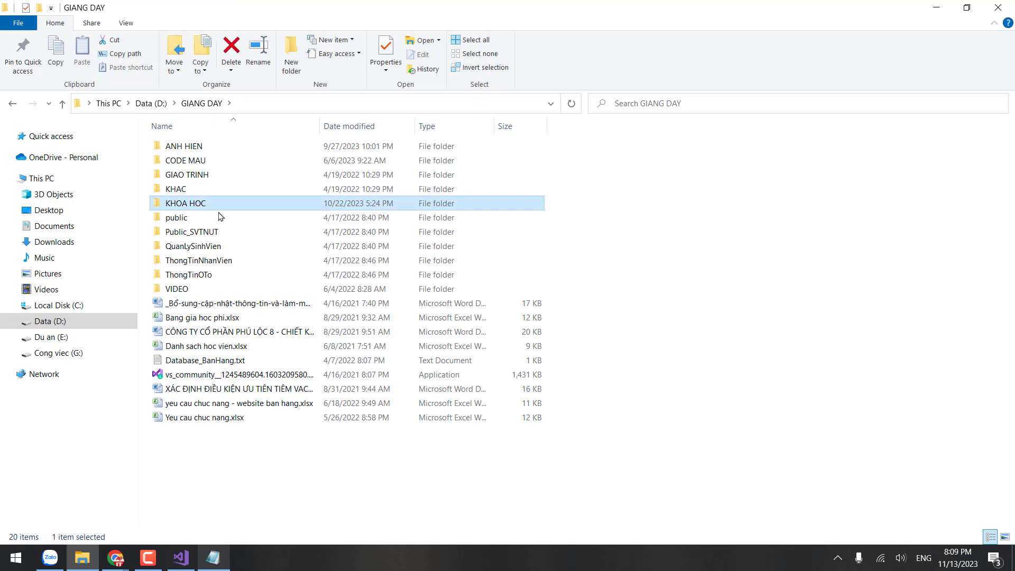
double_click(216, 189)
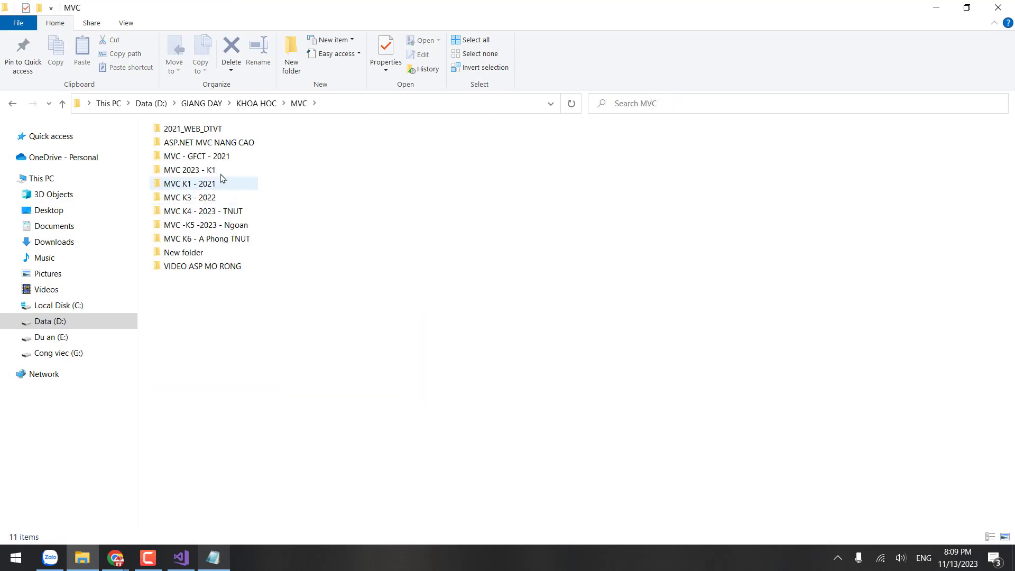
double_click(249, 174)
Step: Look inside the CODE SALE and code folders, then switch to Visual Studio's FlashSale solution
double_click(237, 160)
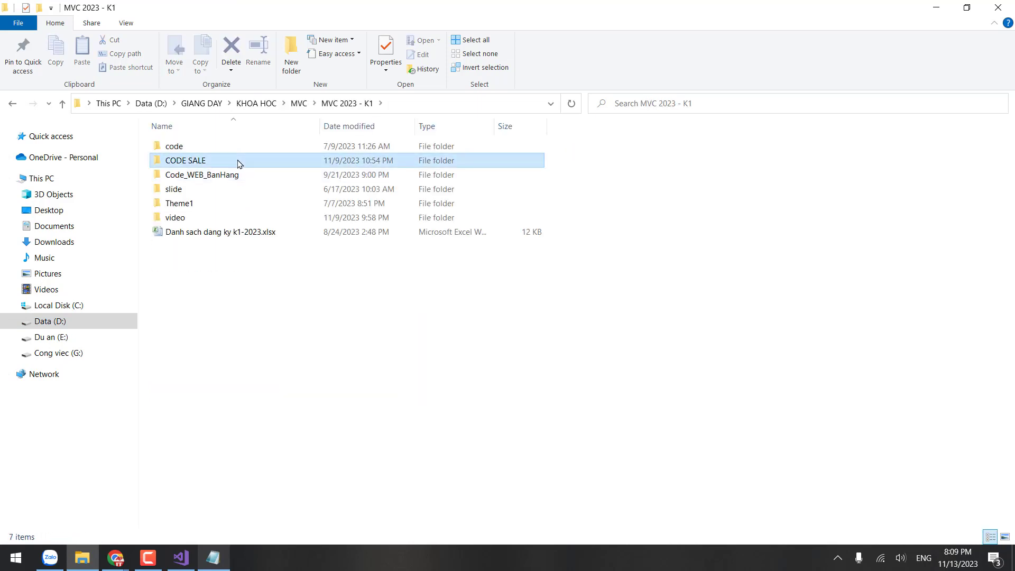
key("alt+Left")
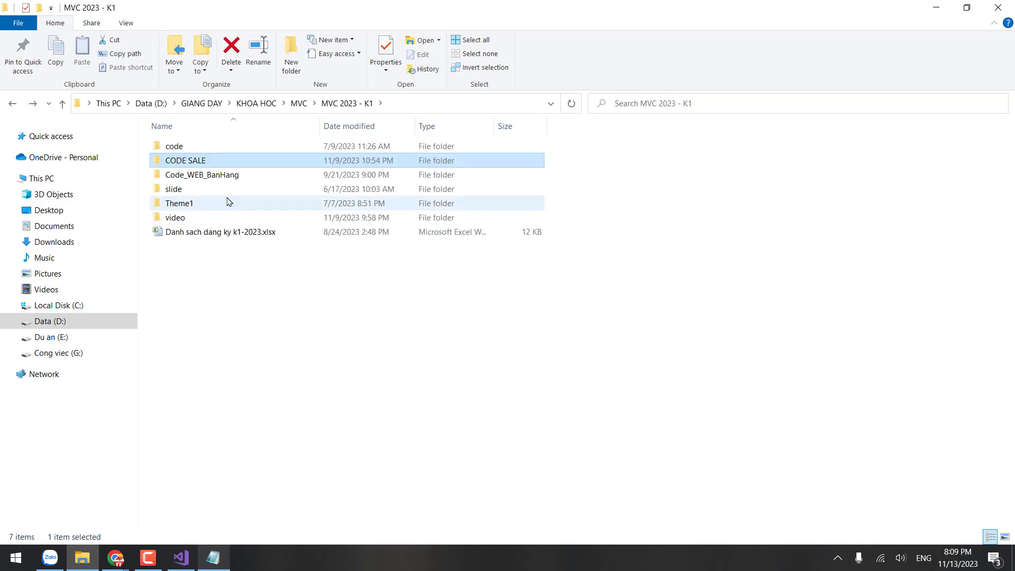
double_click(213, 148)
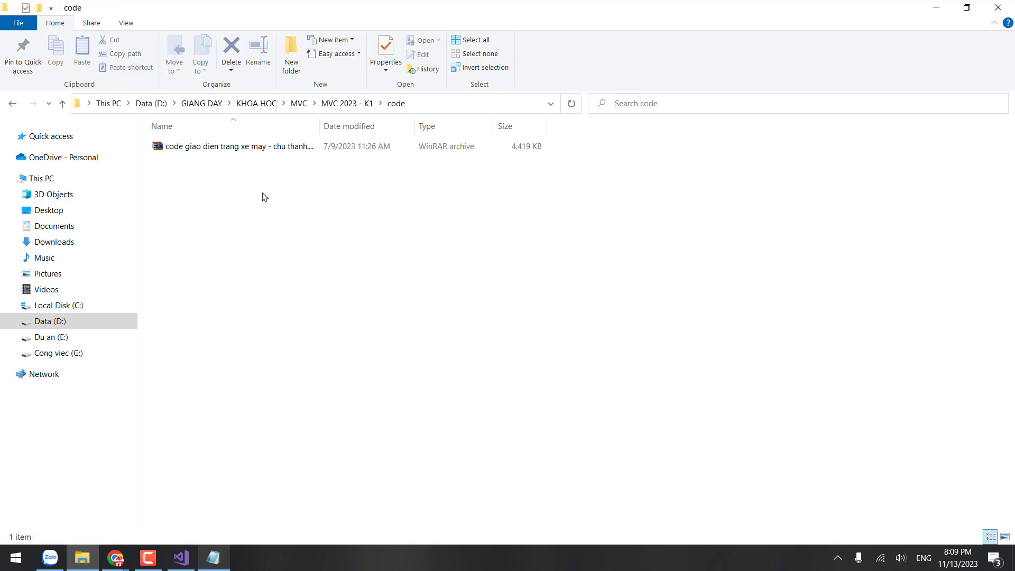
key("alt+Left")
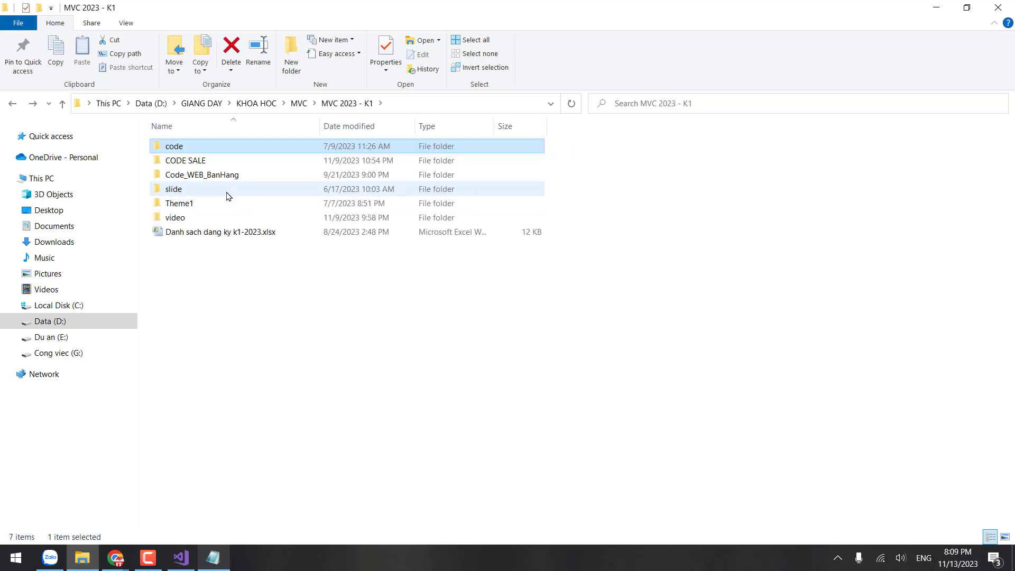
double_click(219, 162)
key("alt+Left")
left_click(181, 558)
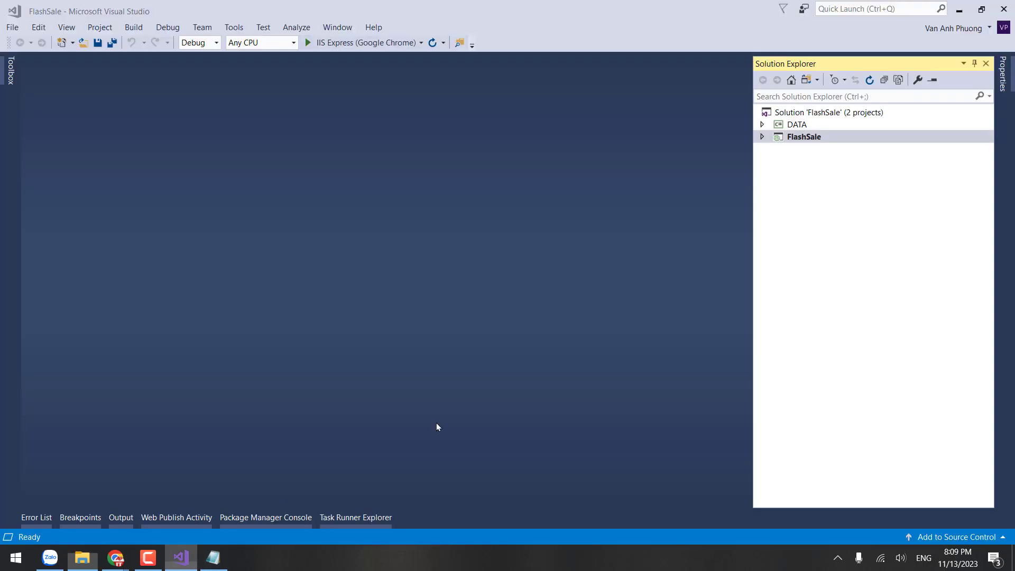
Step: Open the FlashSale solution's folder in File Explorer and go up to FLASHSALE
left_click(814, 136)
right_click(811, 112)
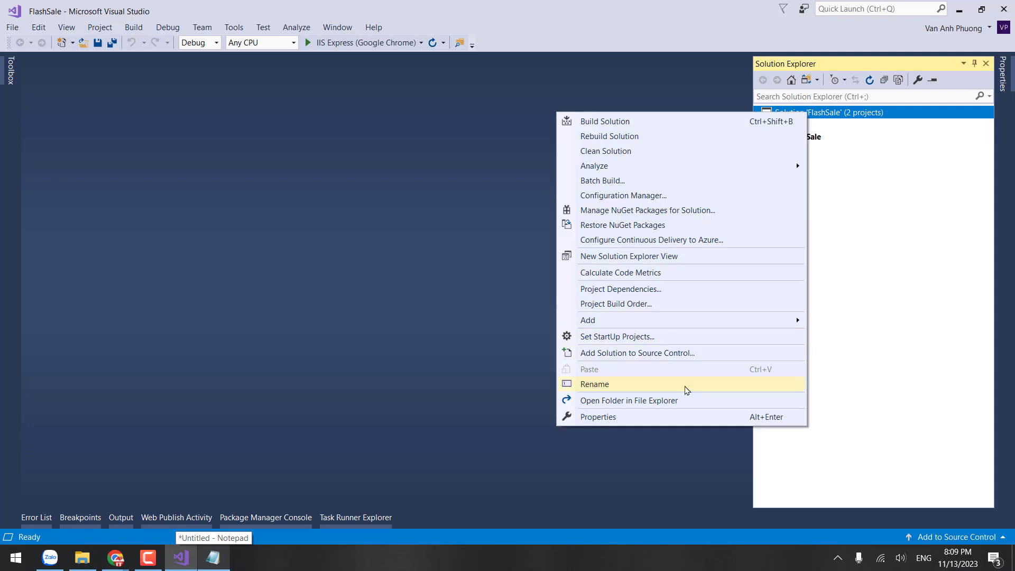
left_click(663, 402)
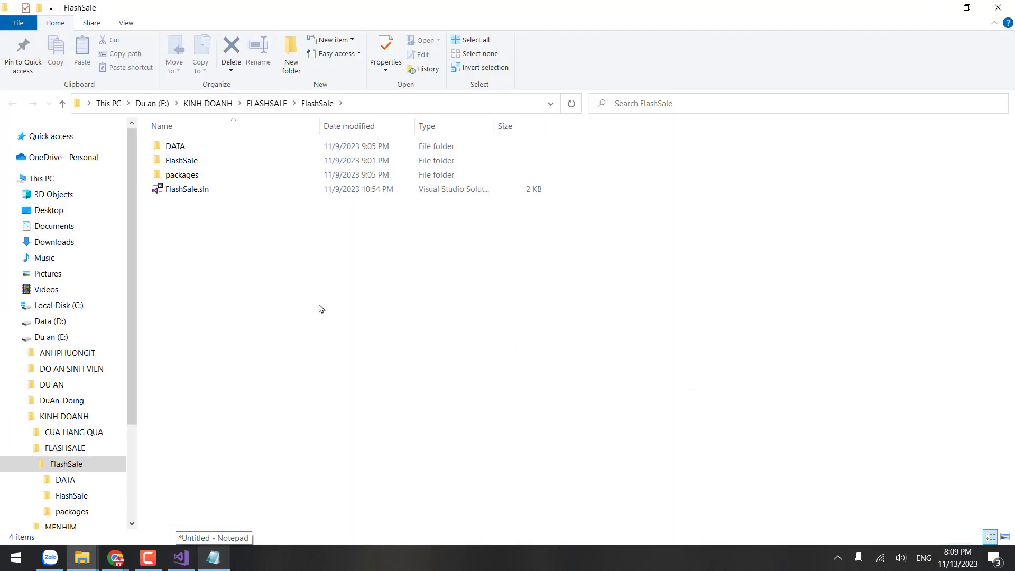
left_click(275, 103)
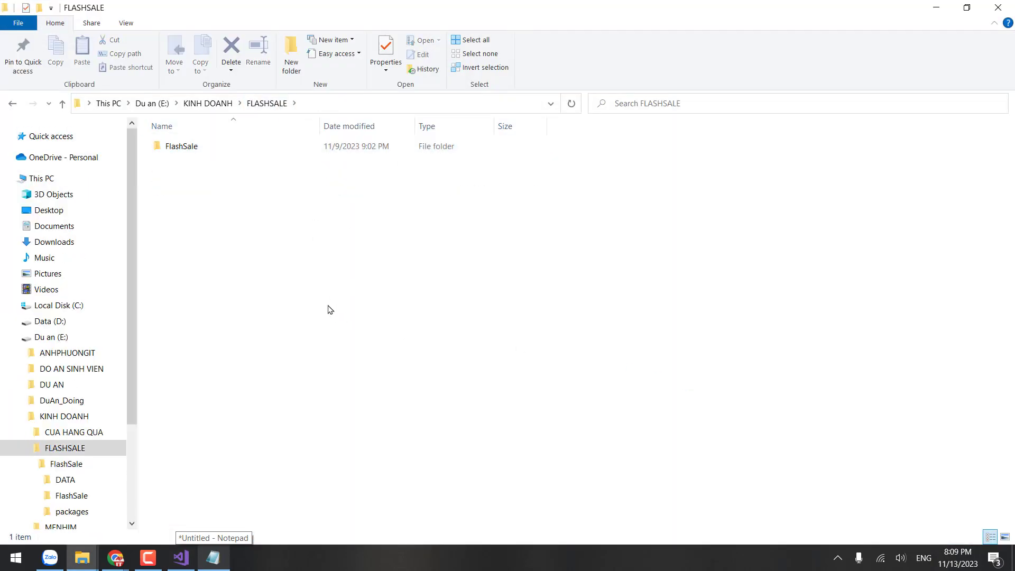
Step: Start an SVN Checkout into the FLASHSALE folder
right_click(245, 203)
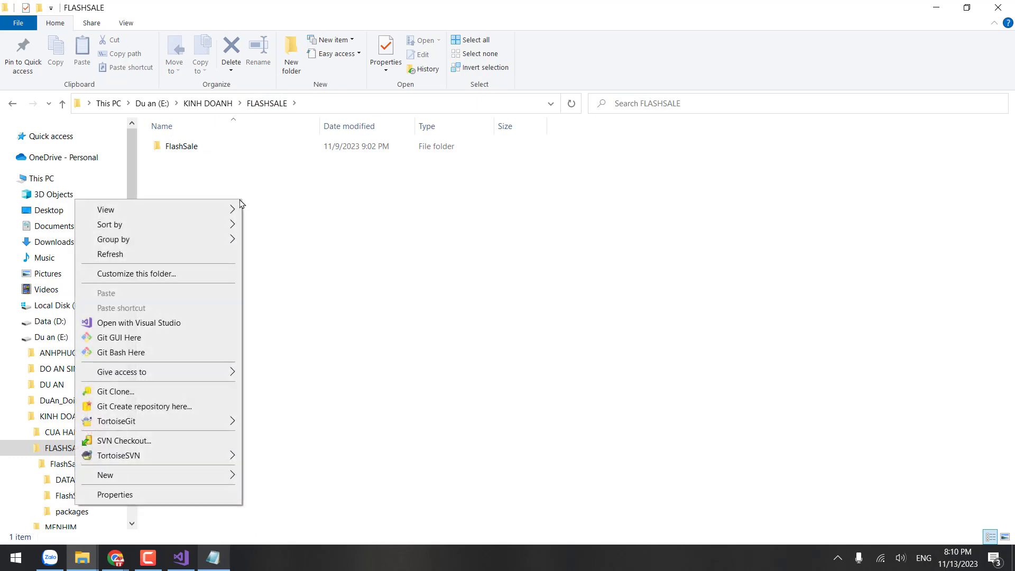
left_click(507, 199)
right_click(410, 181)
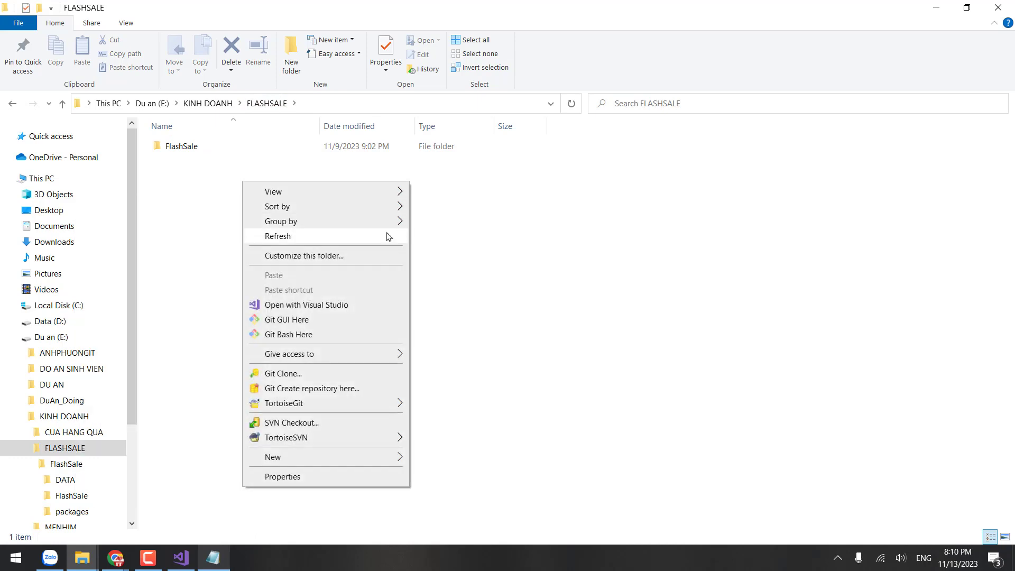
left_click(292, 423)
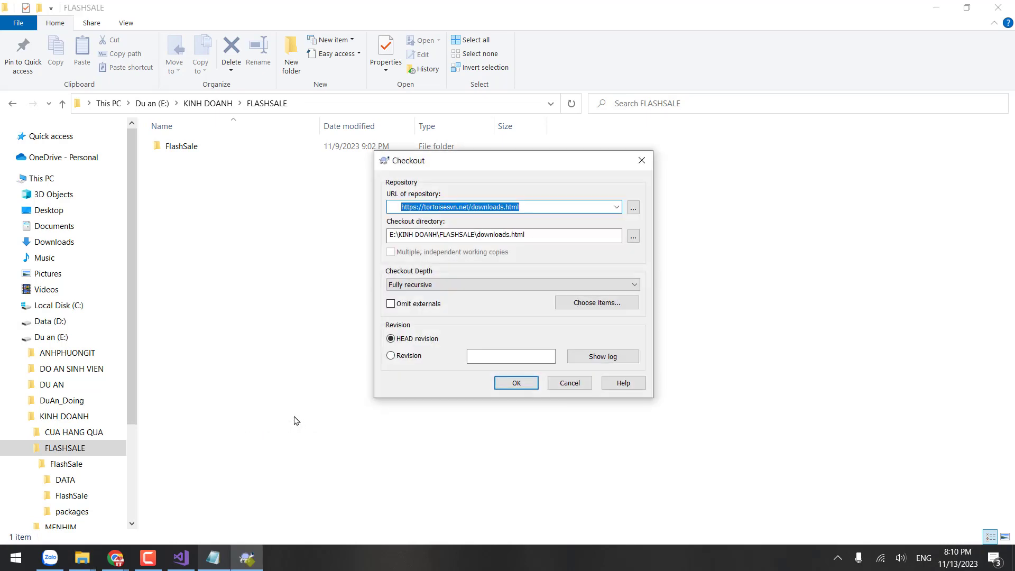
Step: Clear the repository URL, hide the Zalo chat, and close the Checkout dialog without checking out
left_click_drag(549, 206, 369, 206)
key("BackSpace")
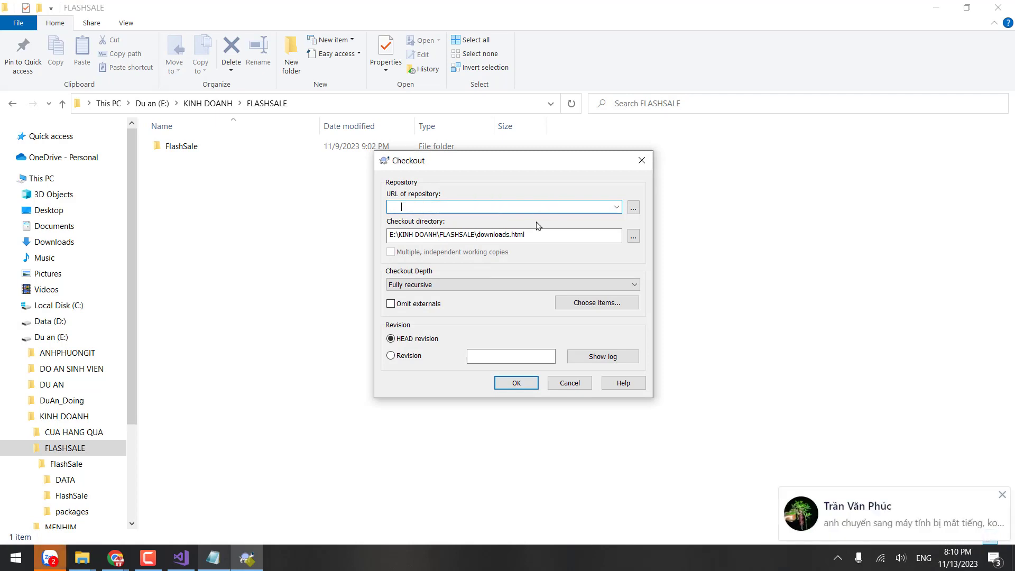
left_click(878, 532)
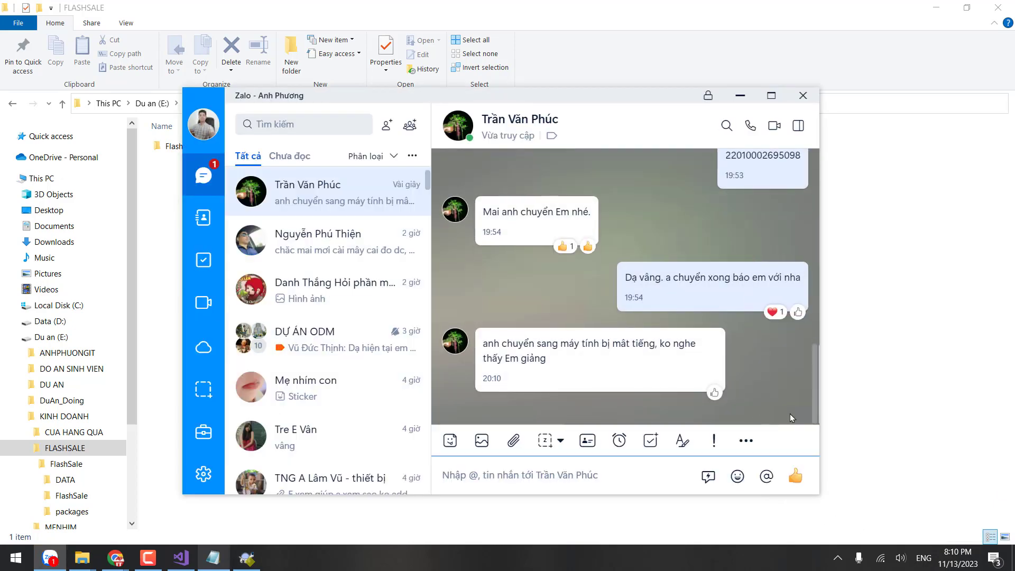
left_click(740, 96)
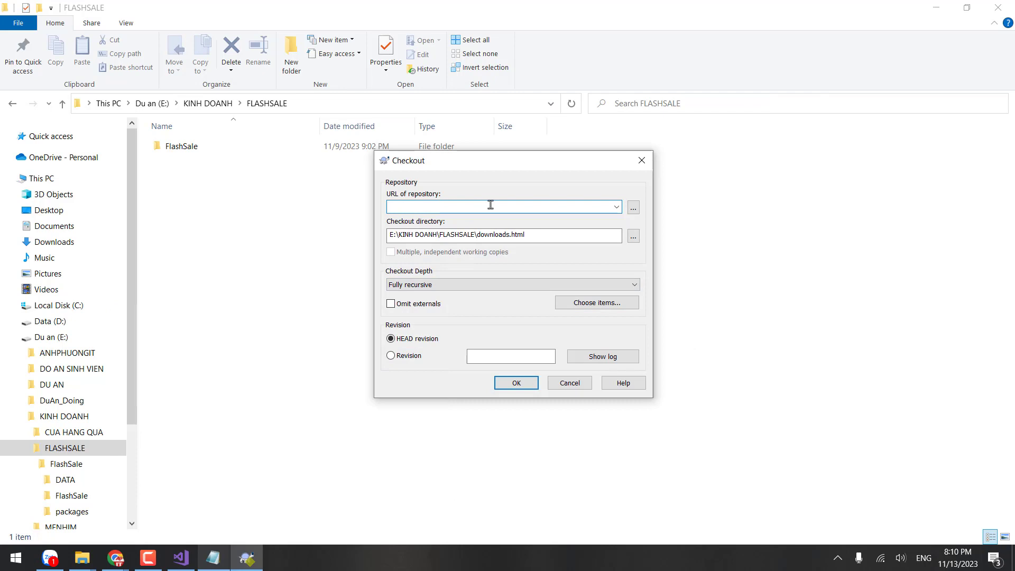
left_click(638, 163)
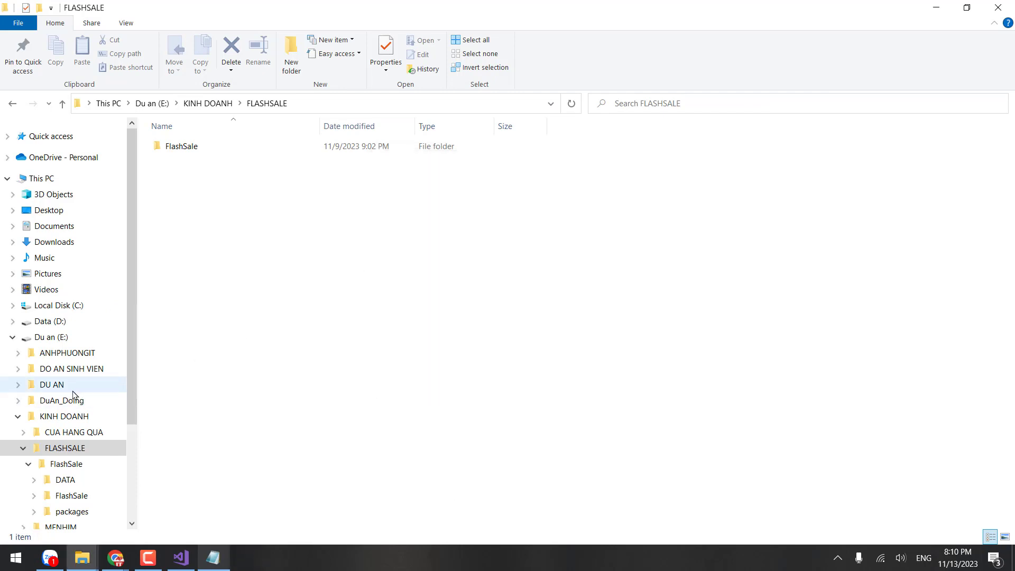
Step: Browse the DuAn_Doing folders and the FlashSale solution folder in File Explorer
scroll(96, 438, "down", 1)
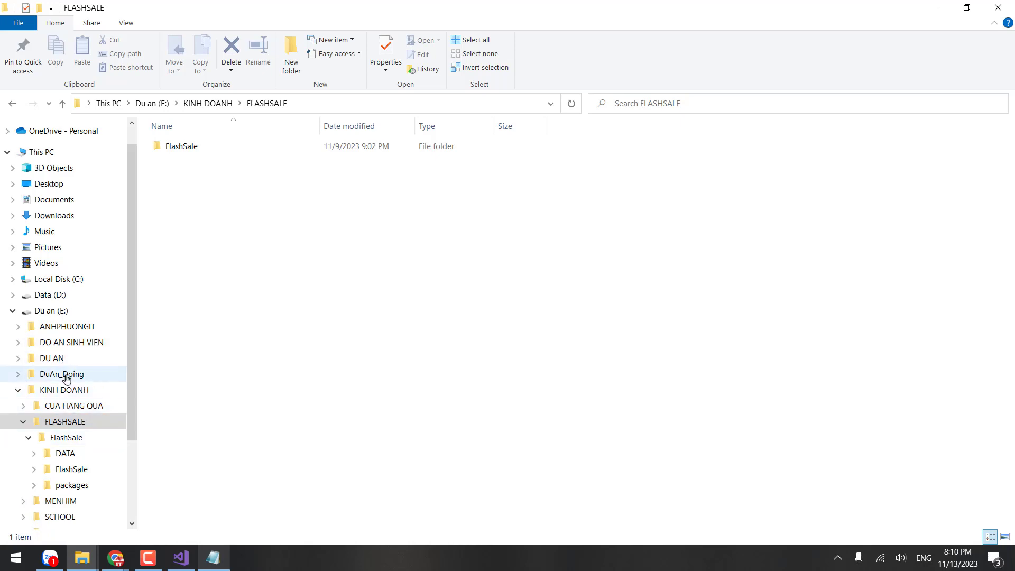
left_click(62, 374)
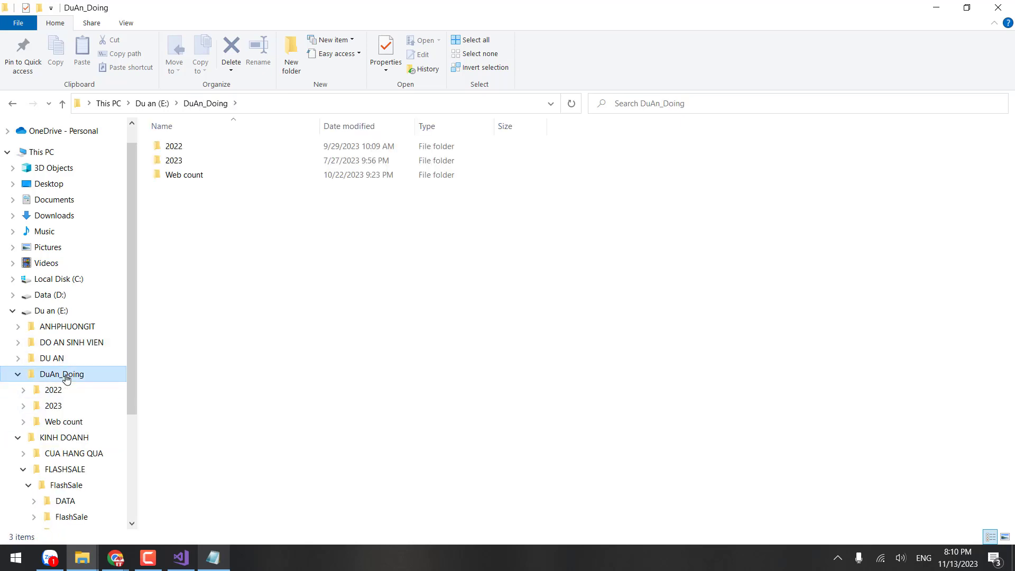
left_click(203, 163)
double_click(201, 176)
key("alt+Left")
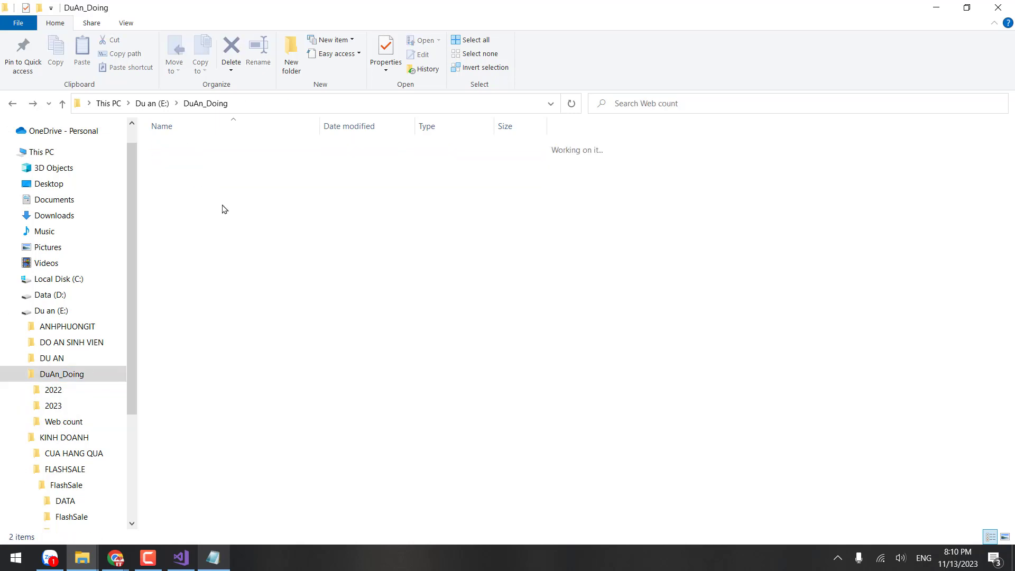
key("alt+Left")
double_click(194, 151)
left_click(209, 177)
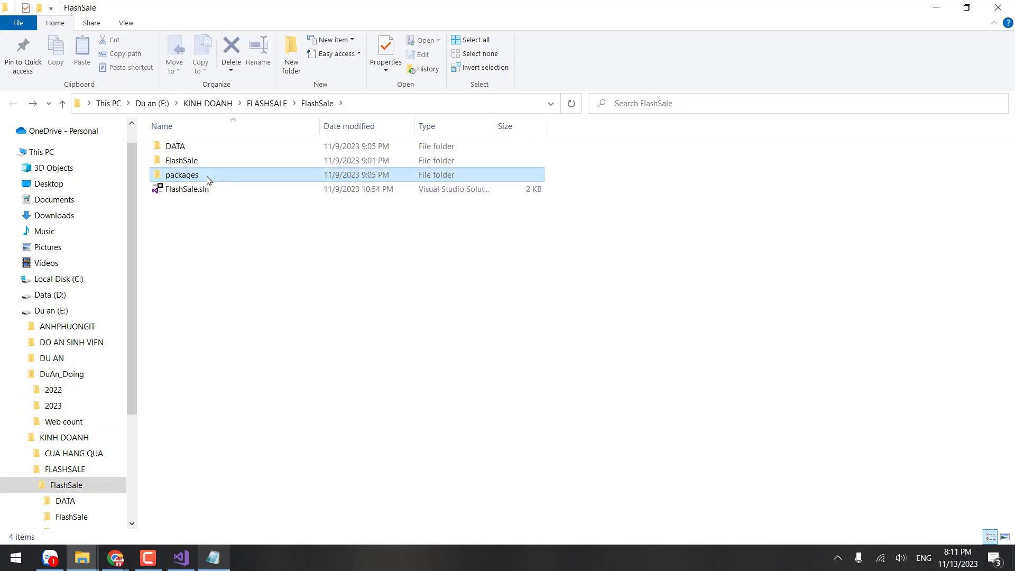
left_click(17, 437)
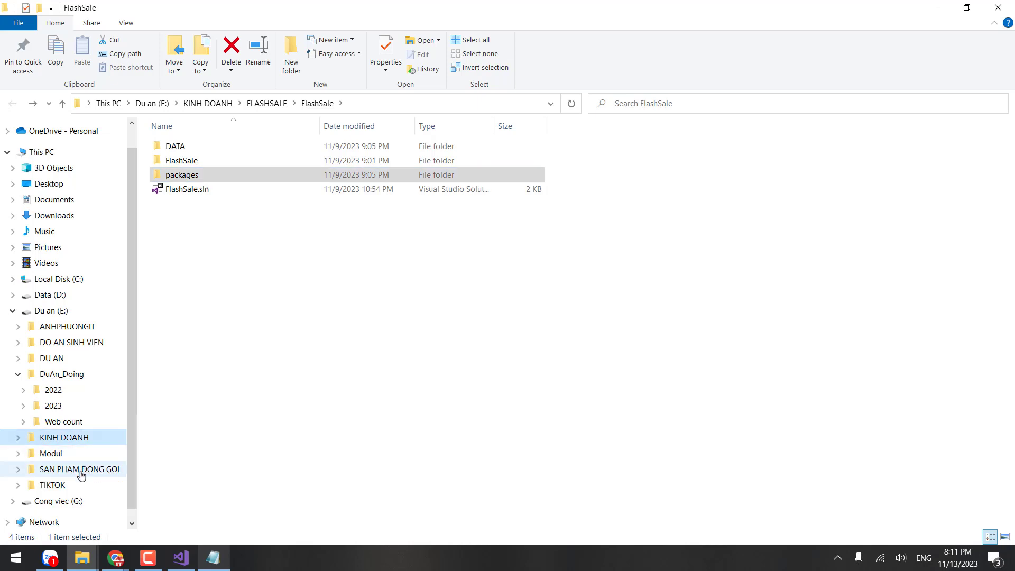
Step: Update the G:\DUAN\WEB ODM\CODE working copy from SVN to revision 56
left_click(54, 501)
double_click(192, 175)
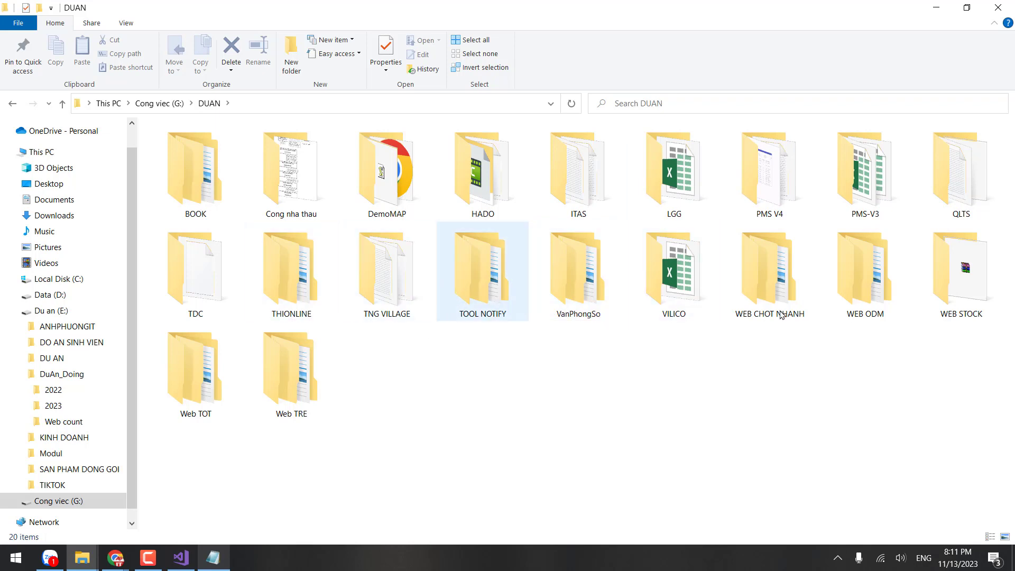
left_click(891, 300)
double_click(892, 301)
right_click(605, 347)
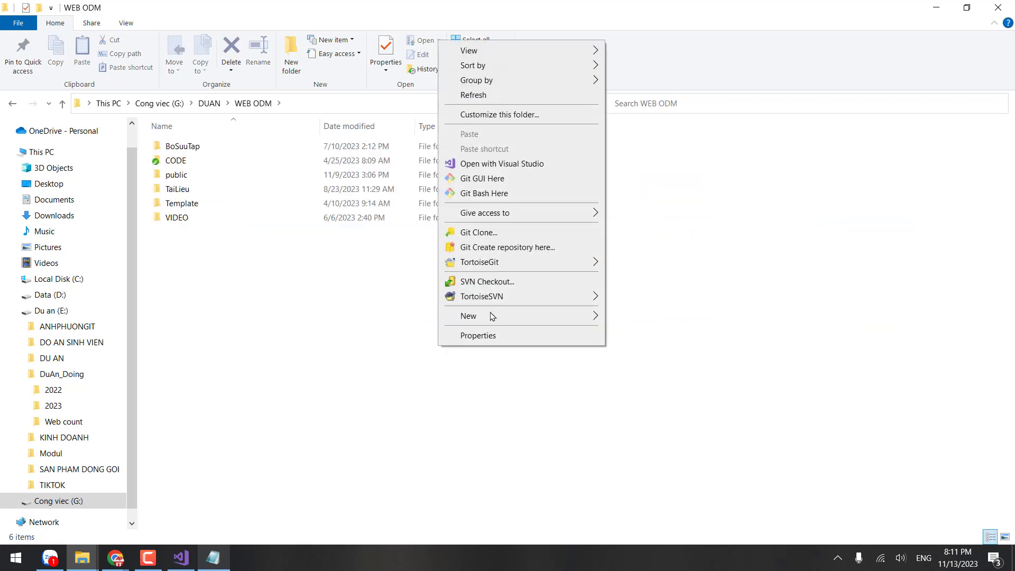
double_click(193, 162)
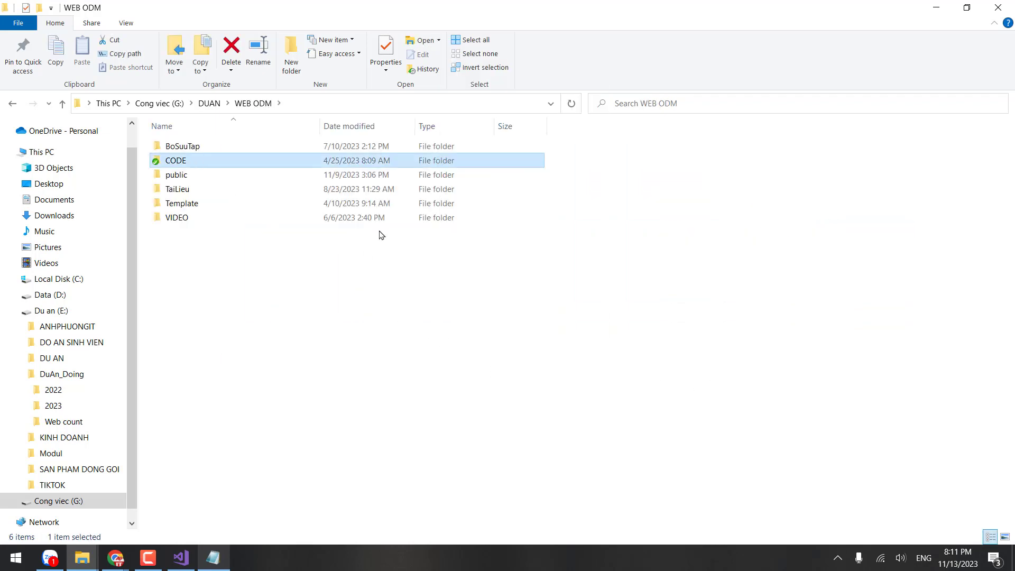
right_click(734, 317)
left_click(614, 465)
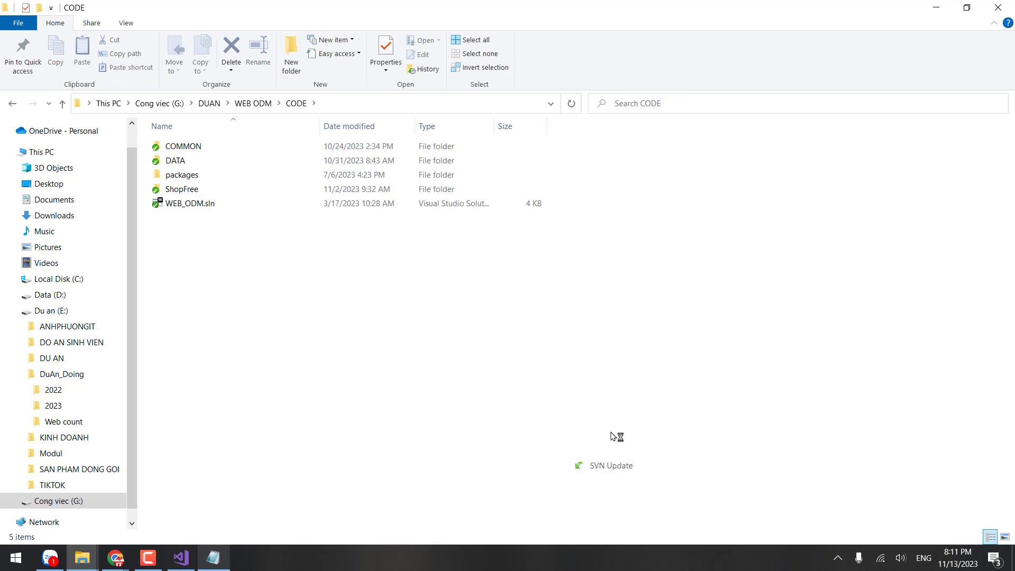
left_click(261, 228)
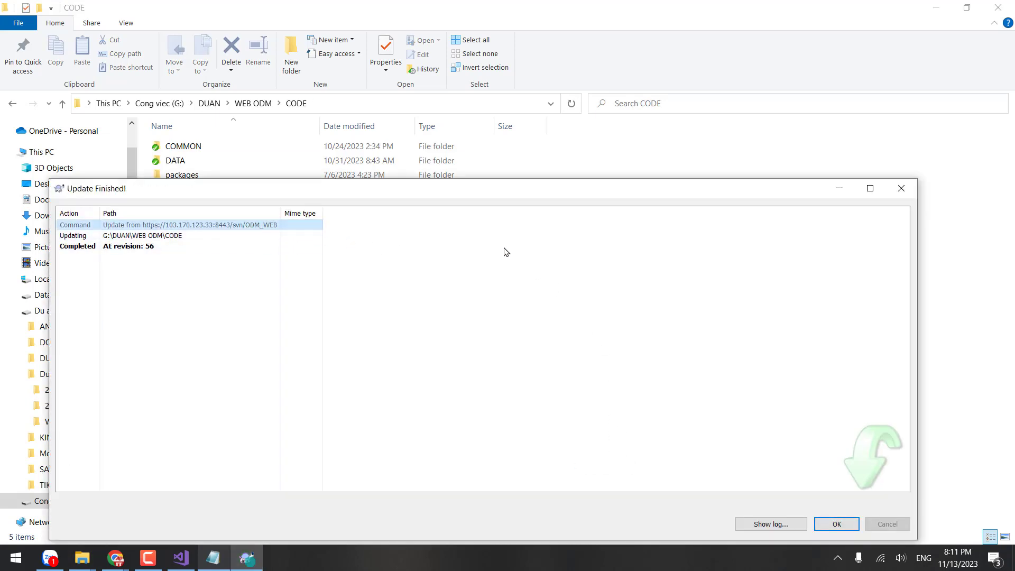
left_click(901, 189)
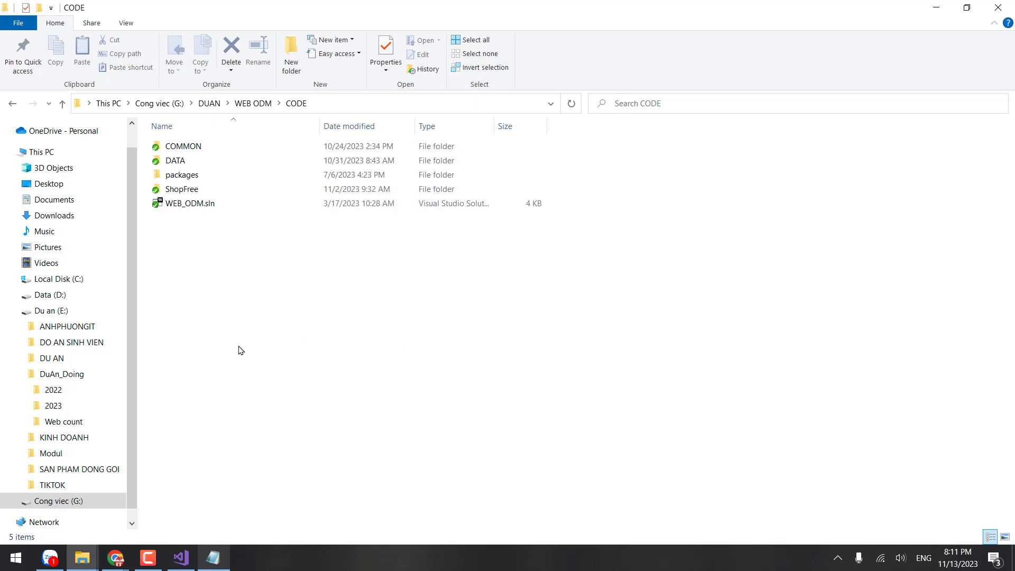
Step: Navigate back through the previous folders to FLASHSALE
left_click(12, 104)
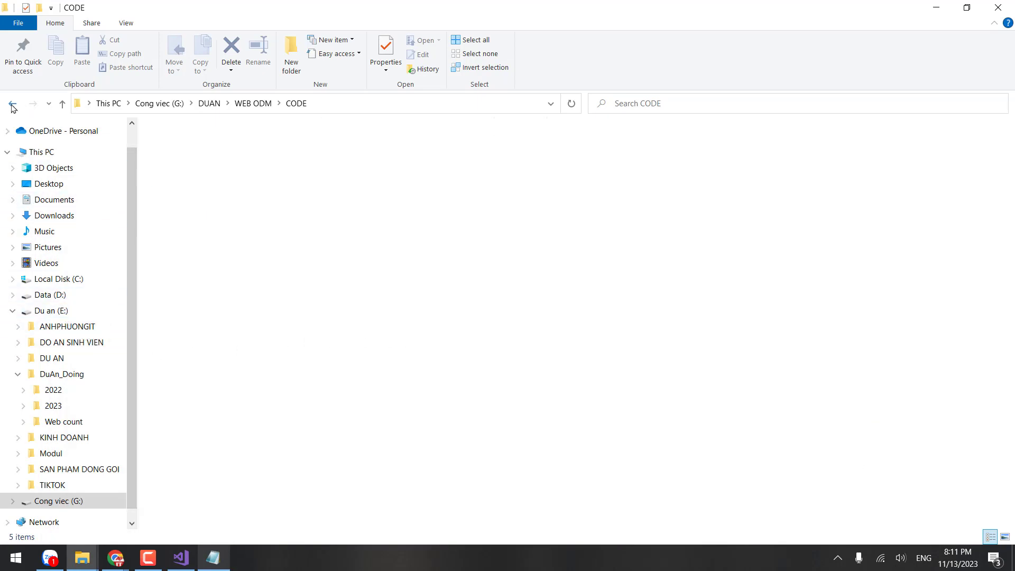
left_click(12, 104)
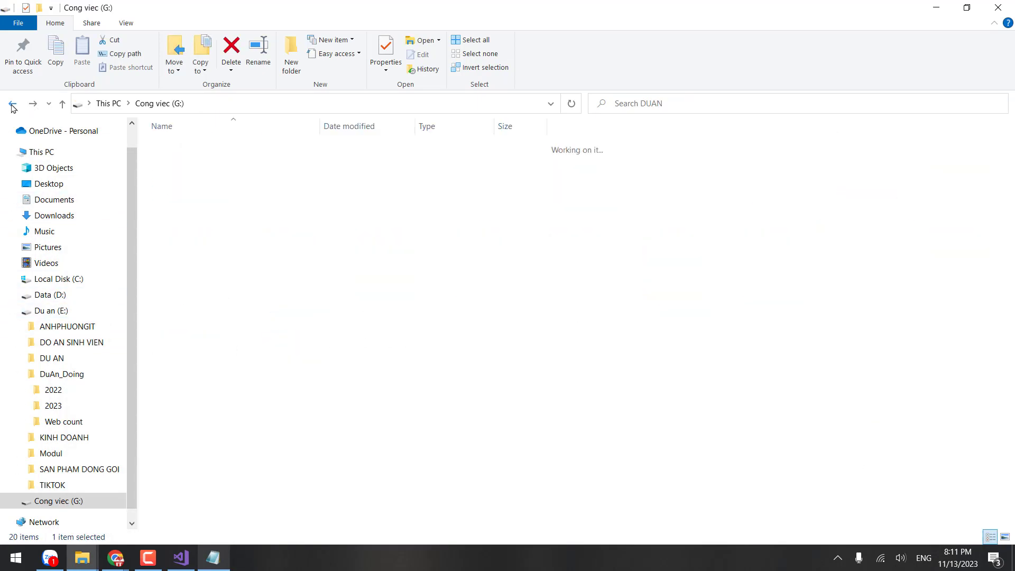
left_click(12, 103)
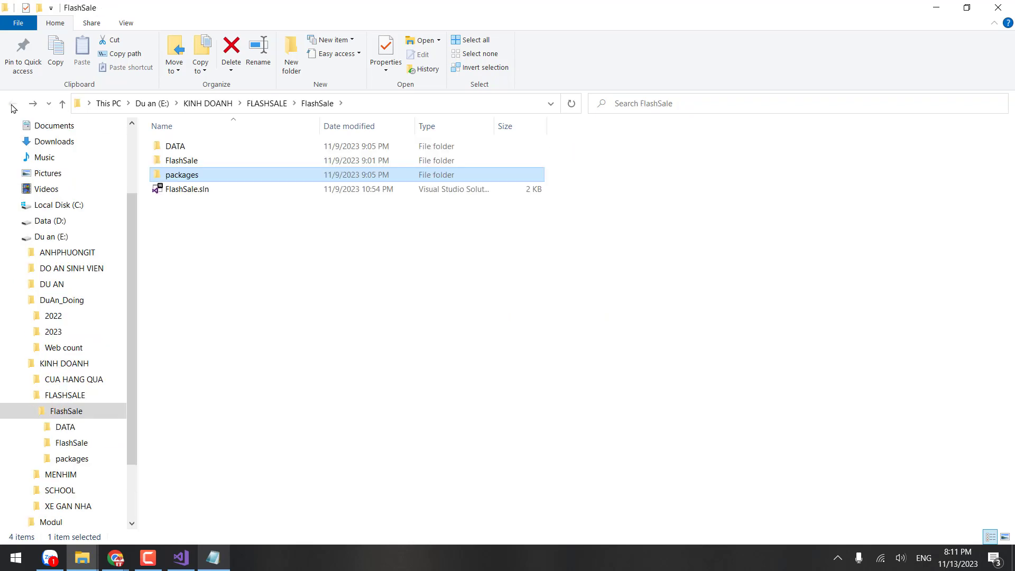
left_click(236, 287)
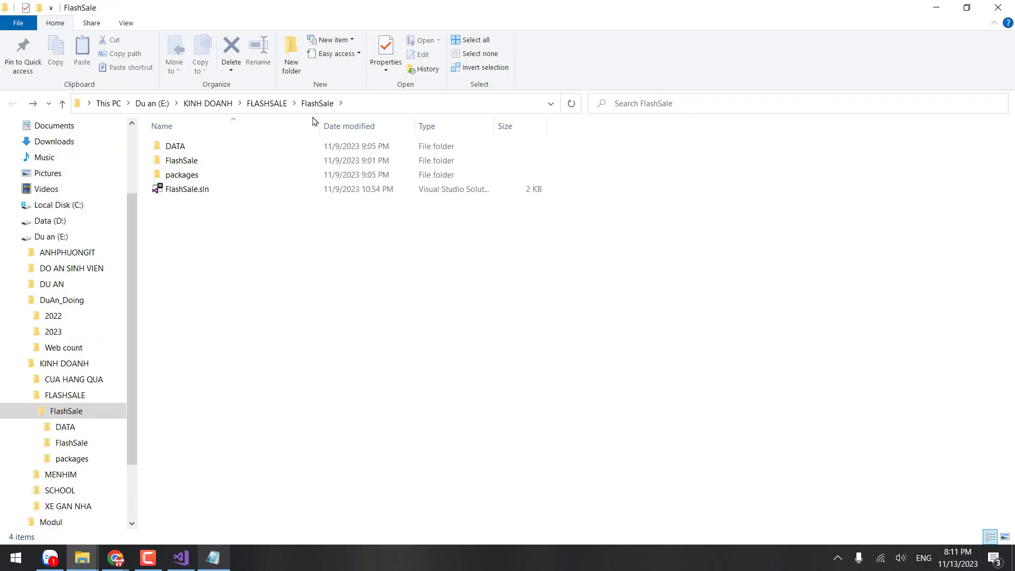
left_click(267, 103)
left_click(324, 231)
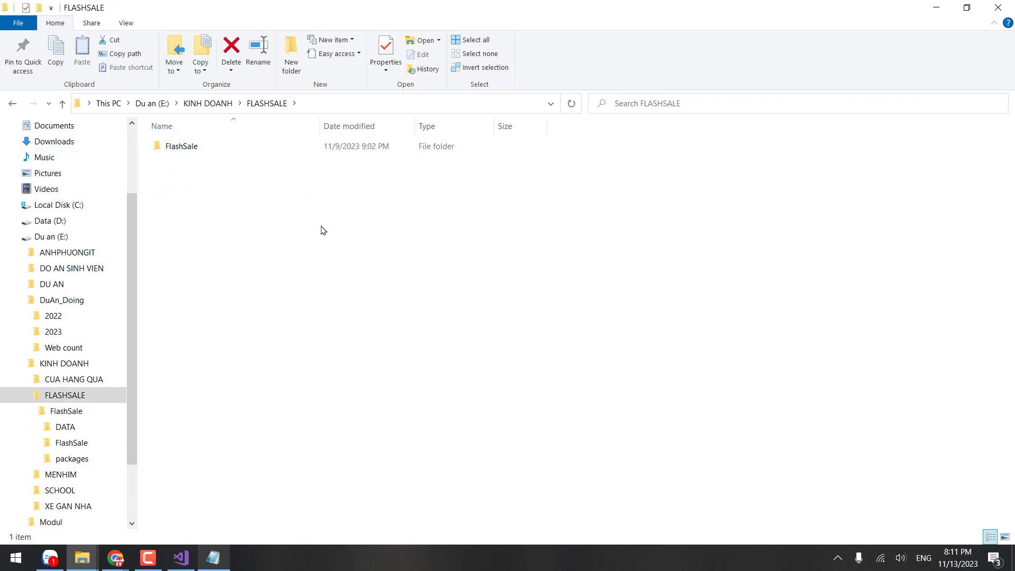
Step: Start an SVN Checkout in FLASHSALE and set the repository URL to …/svn/WebSale
right_click(323, 231)
left_click(205, 465)
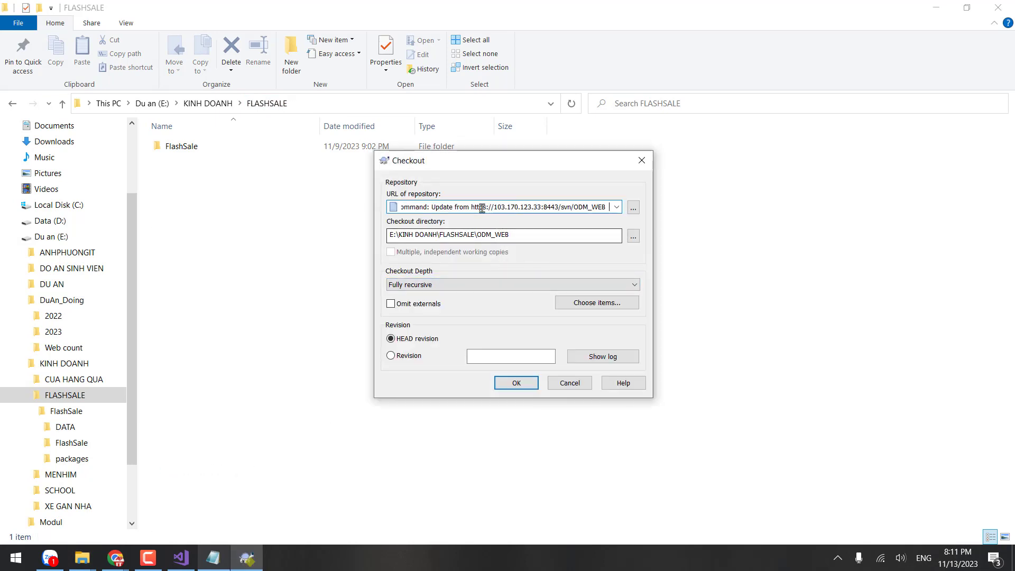
left_click_drag(471, 207, 191, 204)
key("BackSpace")
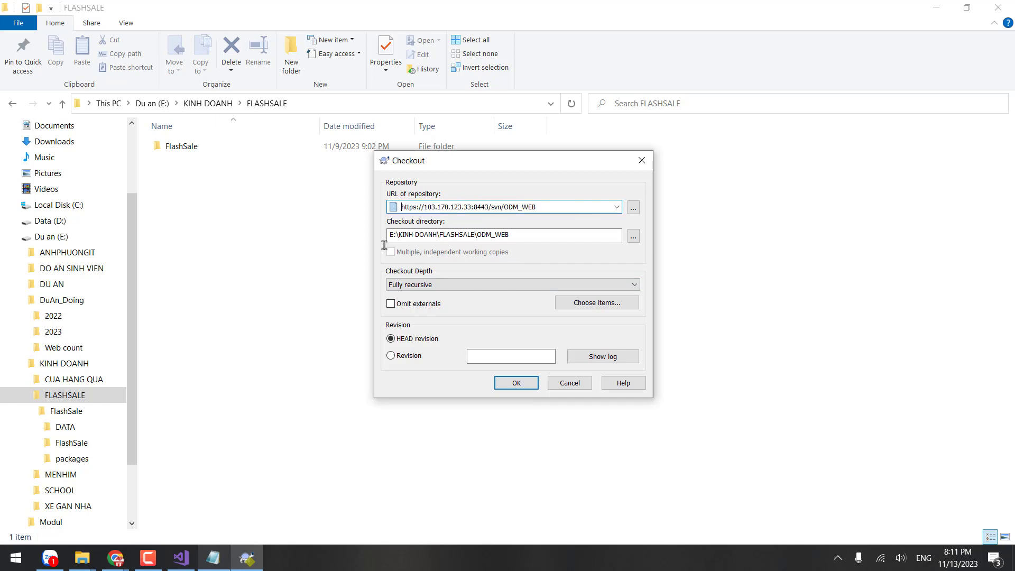
left_click_drag(541, 207, 506, 213)
type("Ư")
key("ctrl+a")
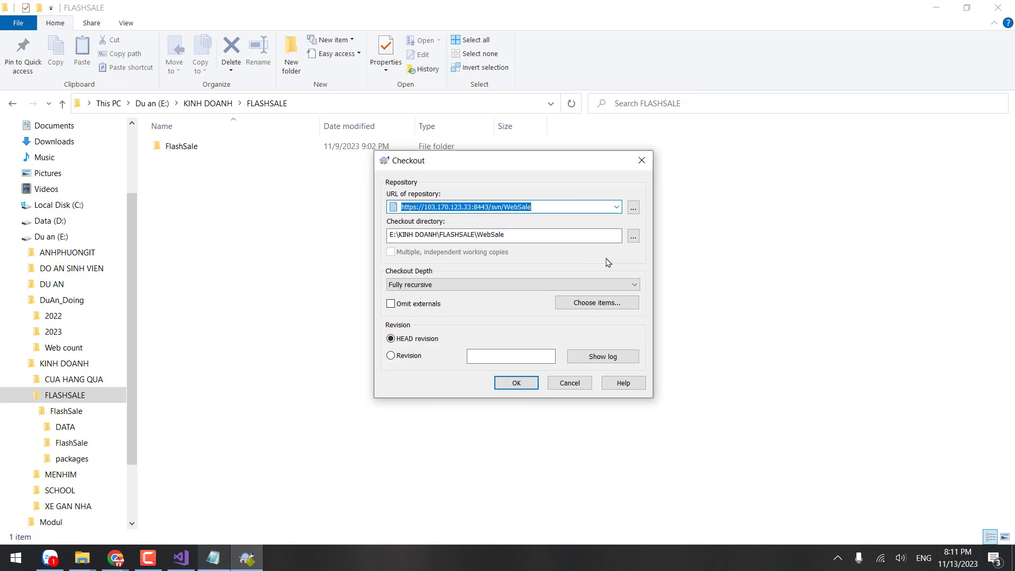
left_click(535, 233)
left_click_drag(534, 233, 370, 239)
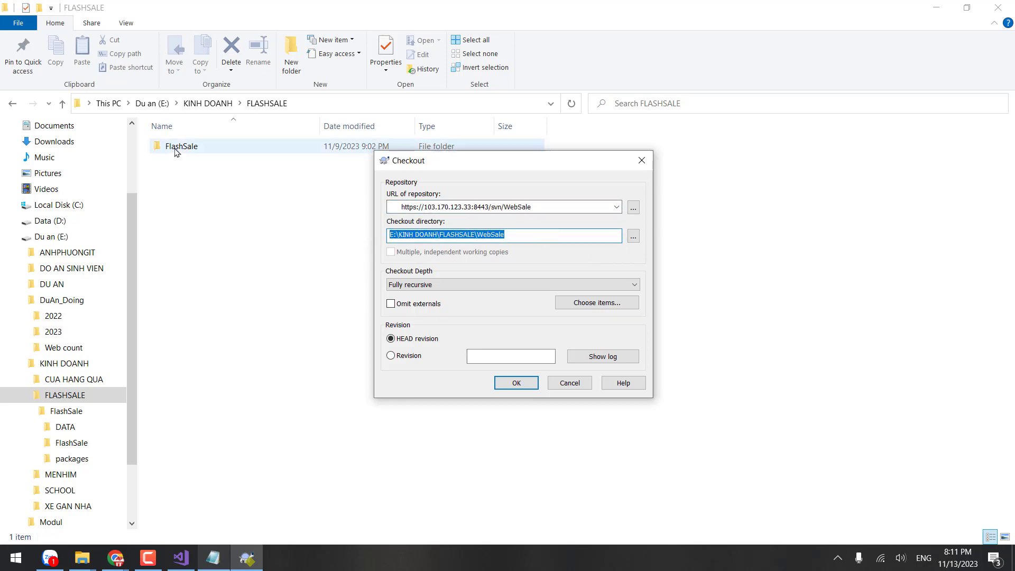
left_click(538, 236)
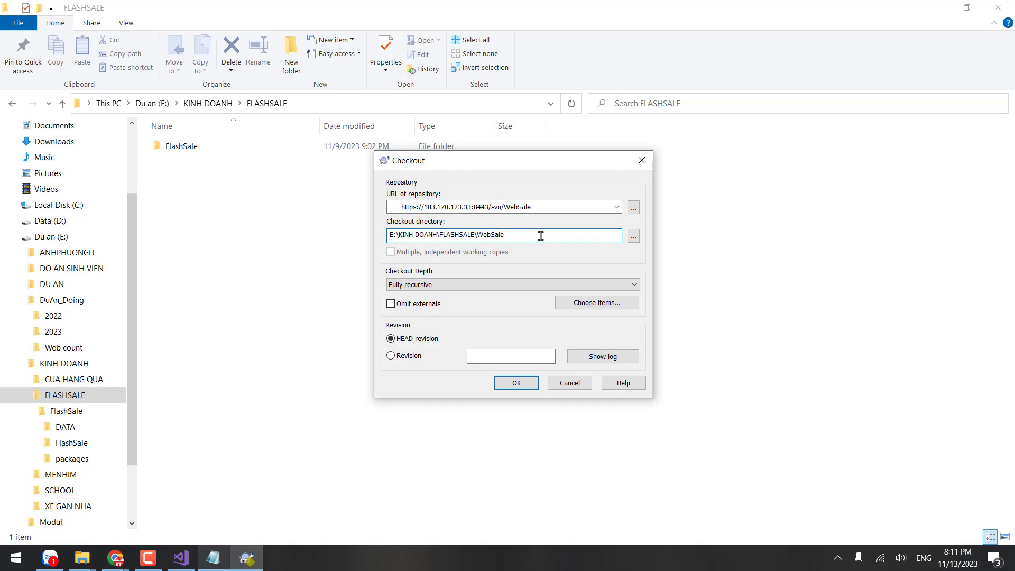
left_click(520, 207)
key("ctrl+c")
left_click(520, 206)
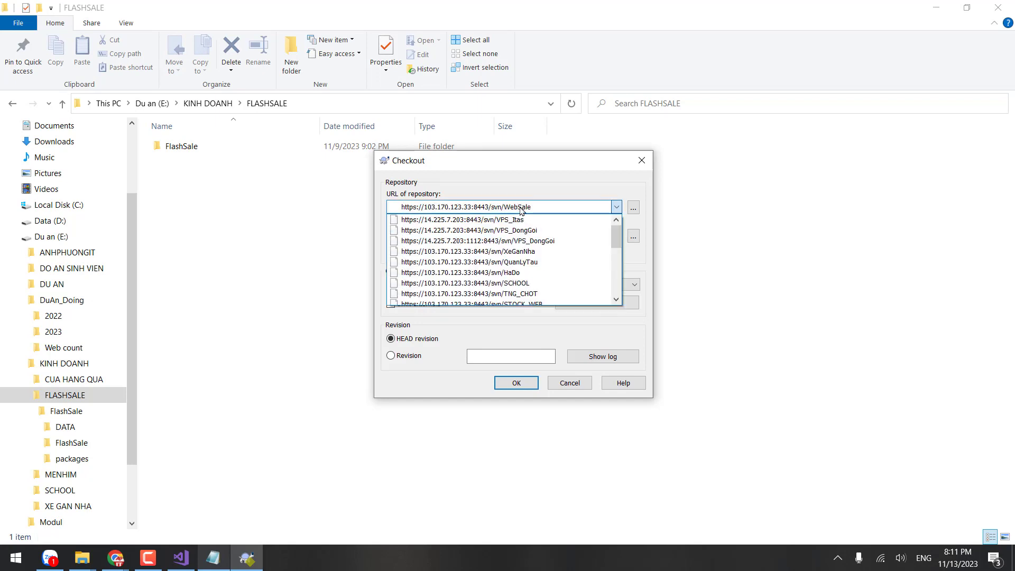
left_click(520, 206)
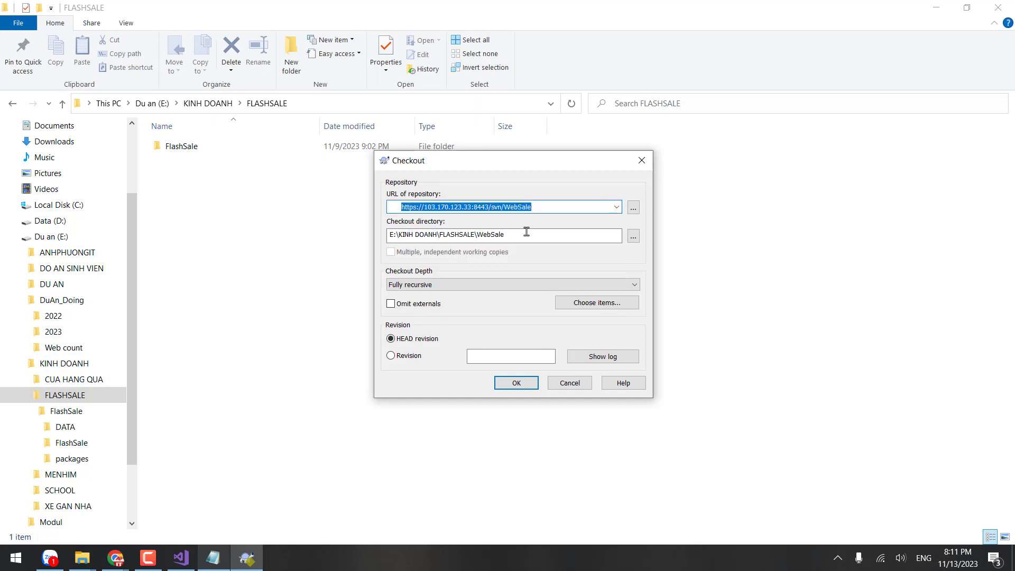
Step: Choose the FlashSale folder as checkout directory and check out into it despite being non-empty
left_click(527, 232)
left_click(634, 235)
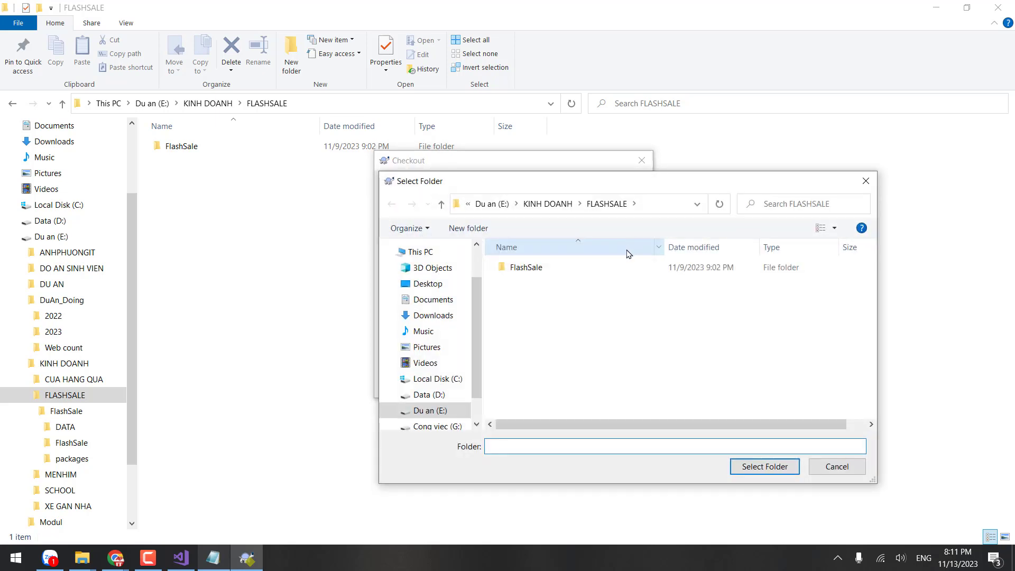
double_click(558, 271)
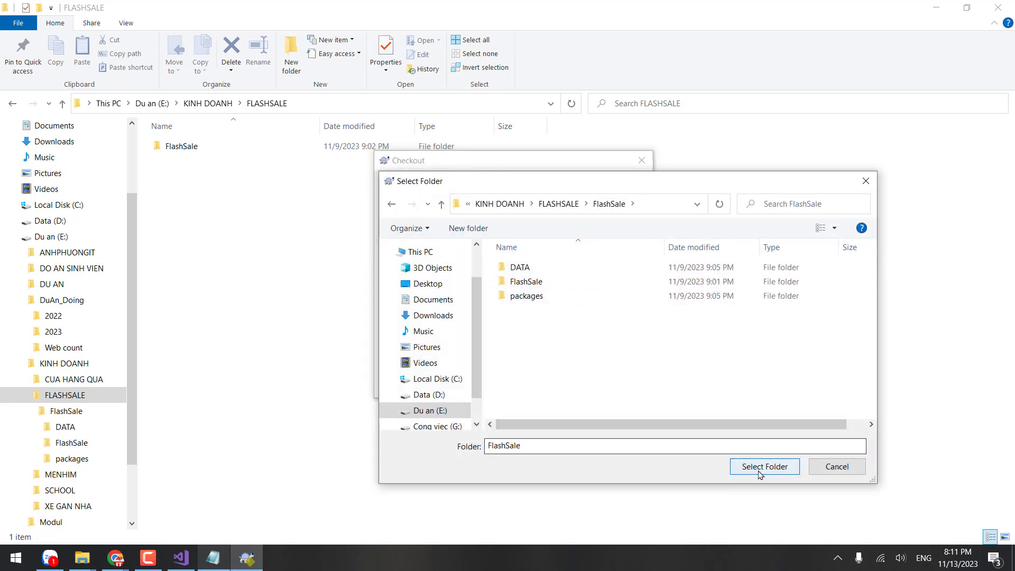
left_click(759, 471)
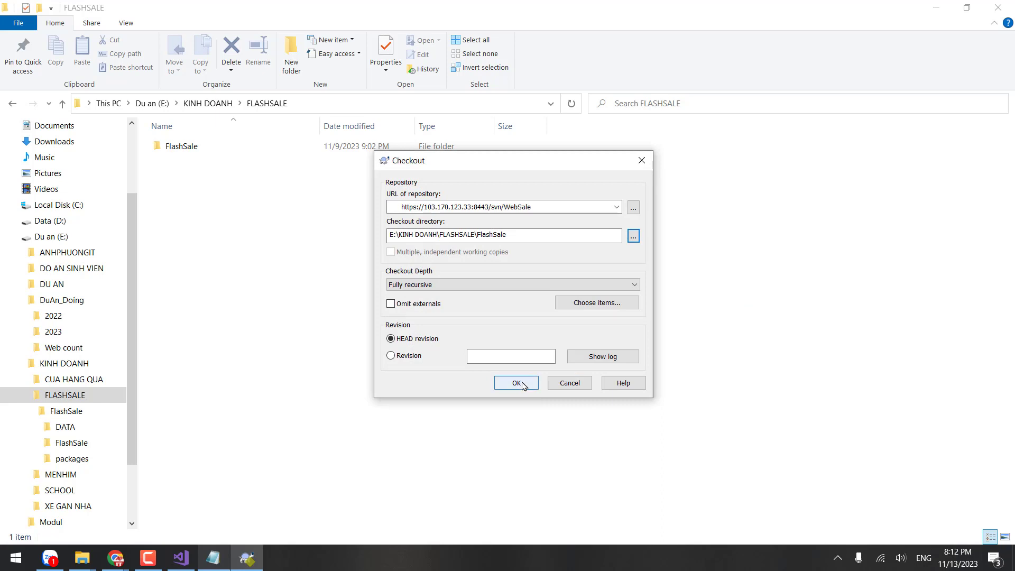
left_click(516, 383)
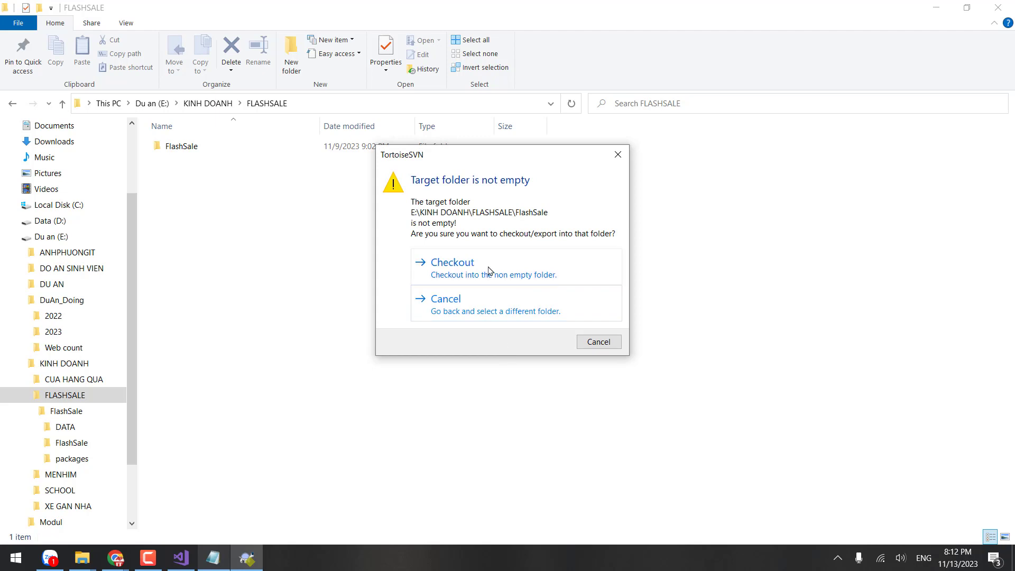
left_click(489, 271)
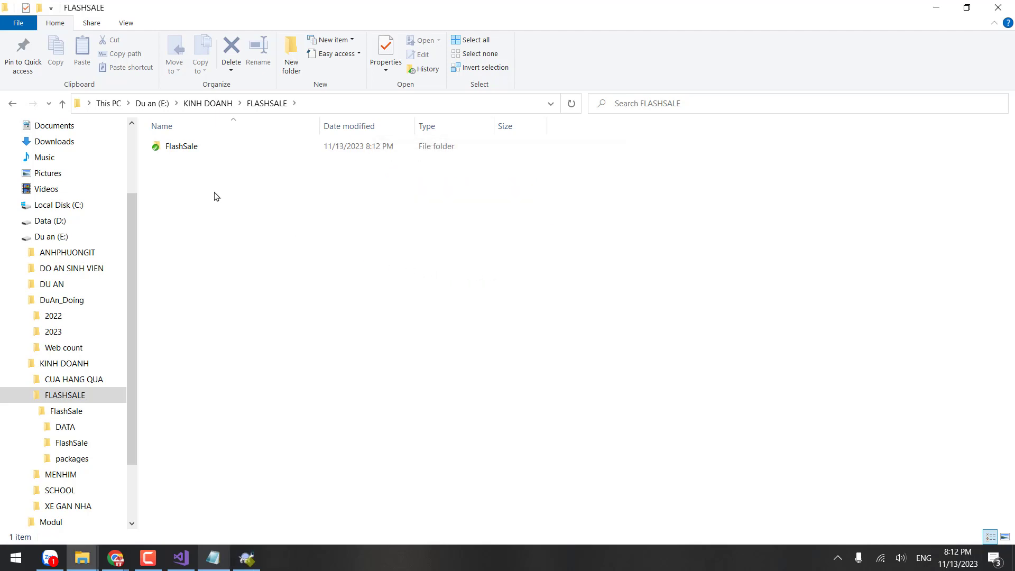
left_click(183, 151)
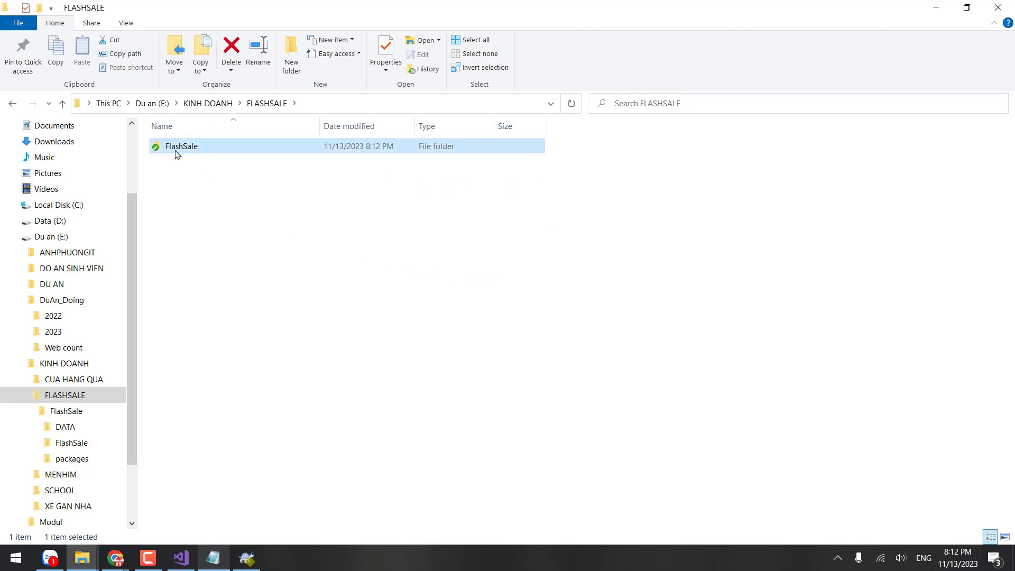
left_click(838, 558)
Step: Open the LỚP WEB 2023 group chat in Zalo and send the pasted WebSale repository address
left_click(865, 531)
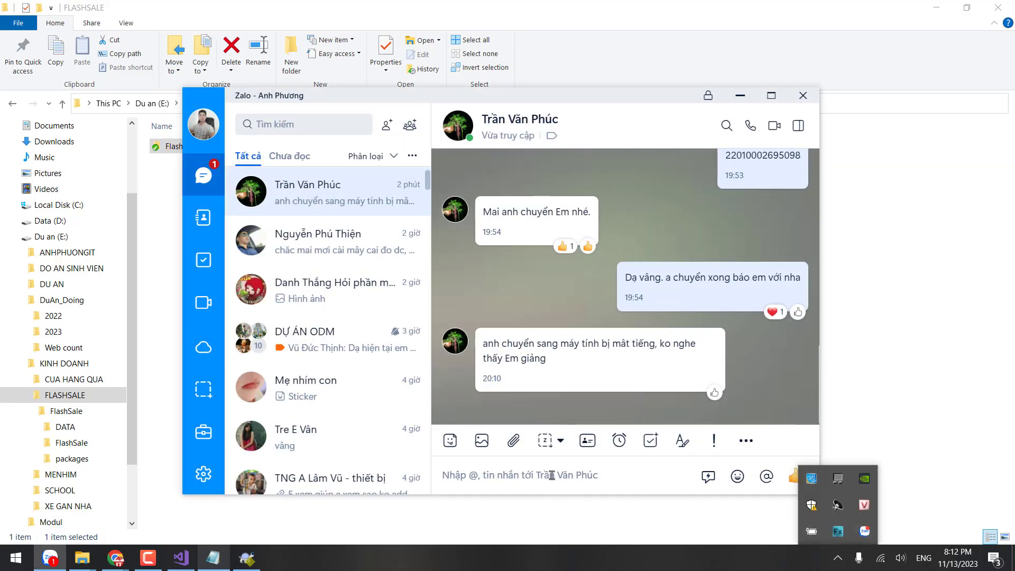
left_click(320, 246)
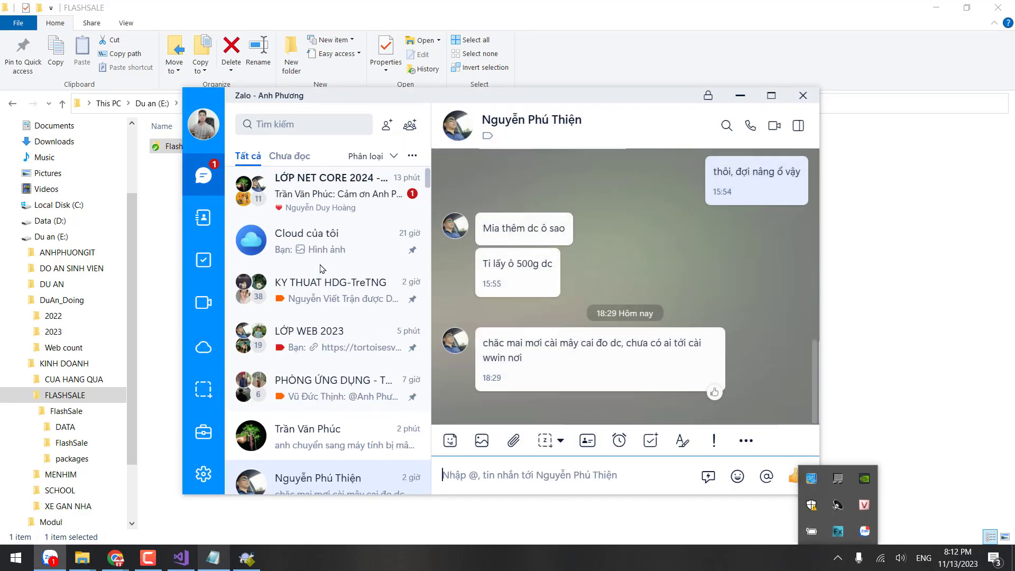
left_click(327, 203)
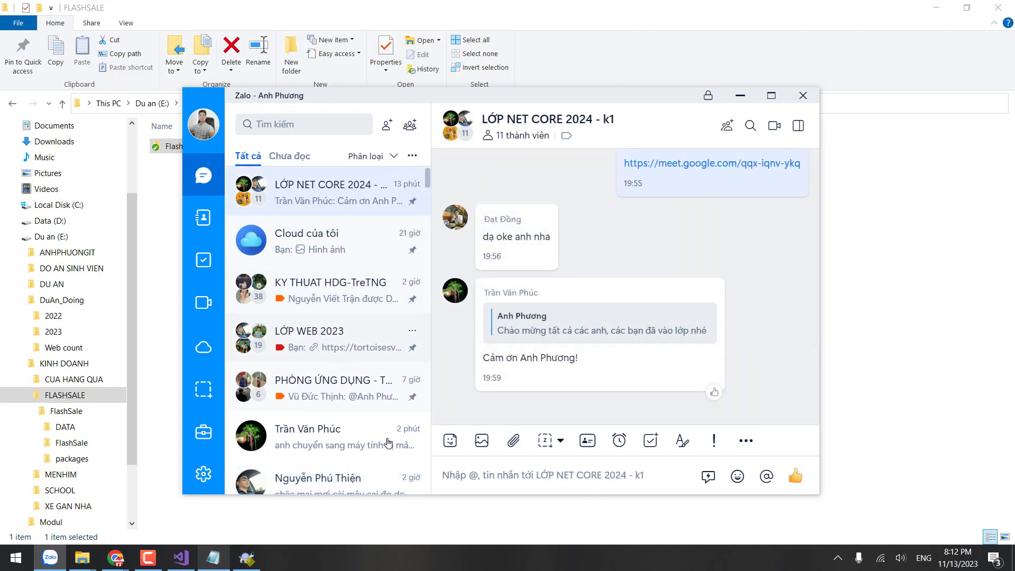
left_click(329, 338)
key("ctrl+v")
key("Return")
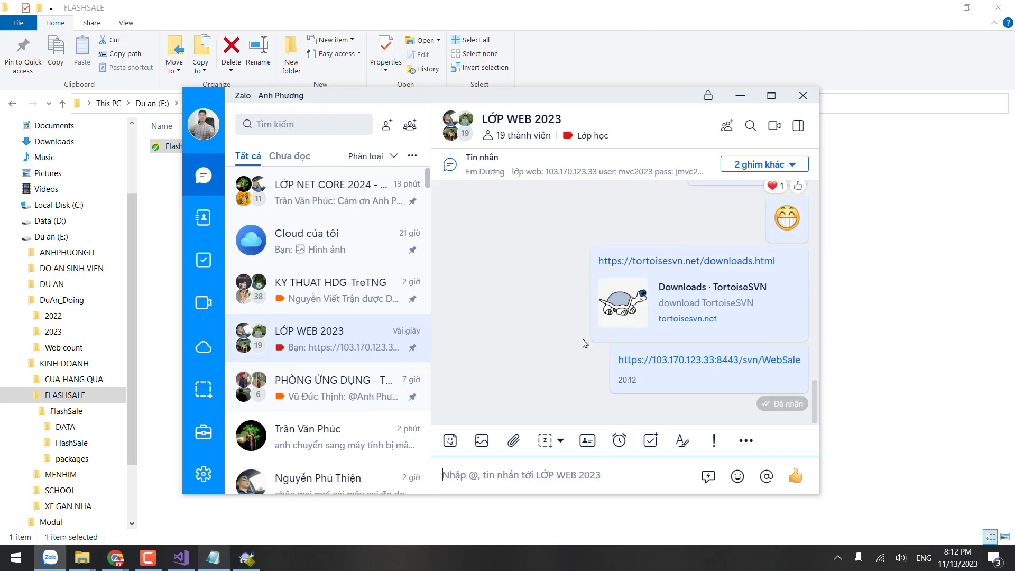
Step: Send the SVN login name and password to the group, then return to File Explorer
left_click(303, 122)
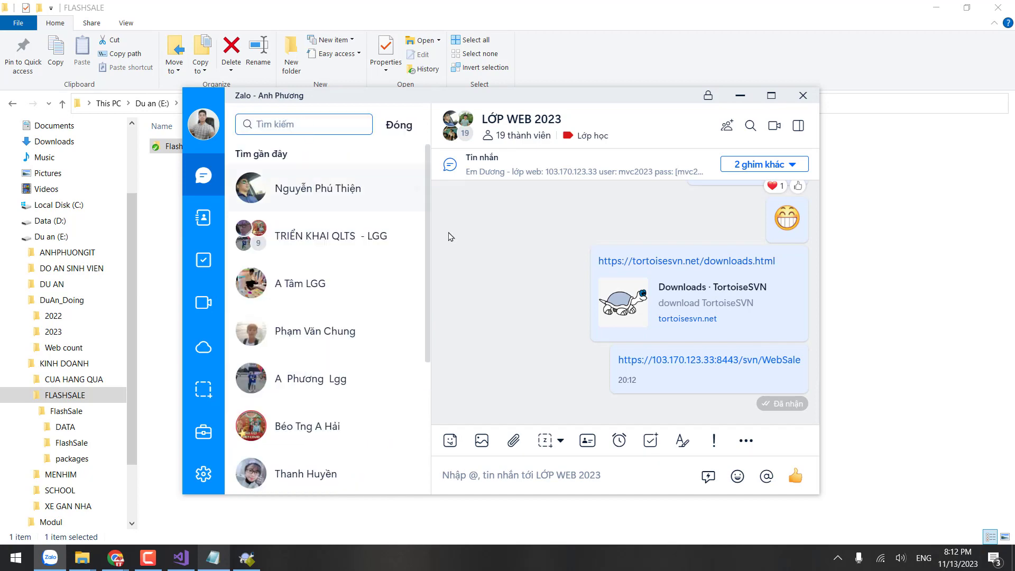
left_click(515, 476)
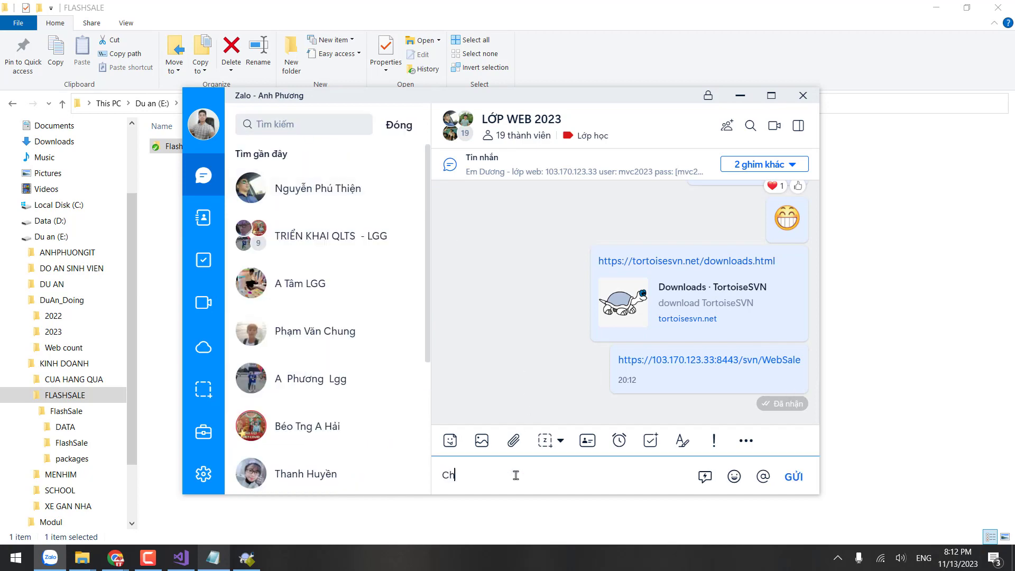
key("Return")
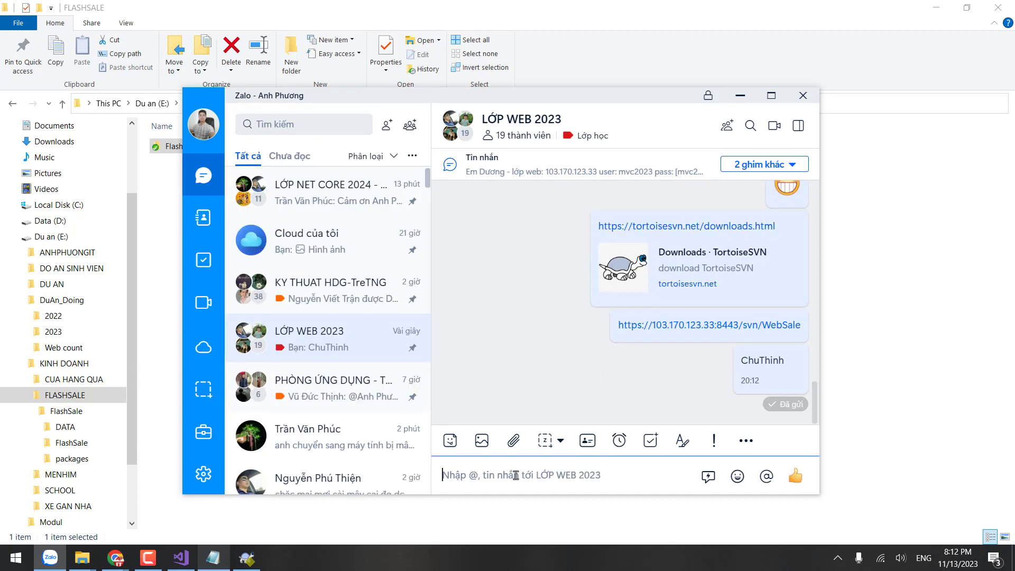
type("pass: 12")
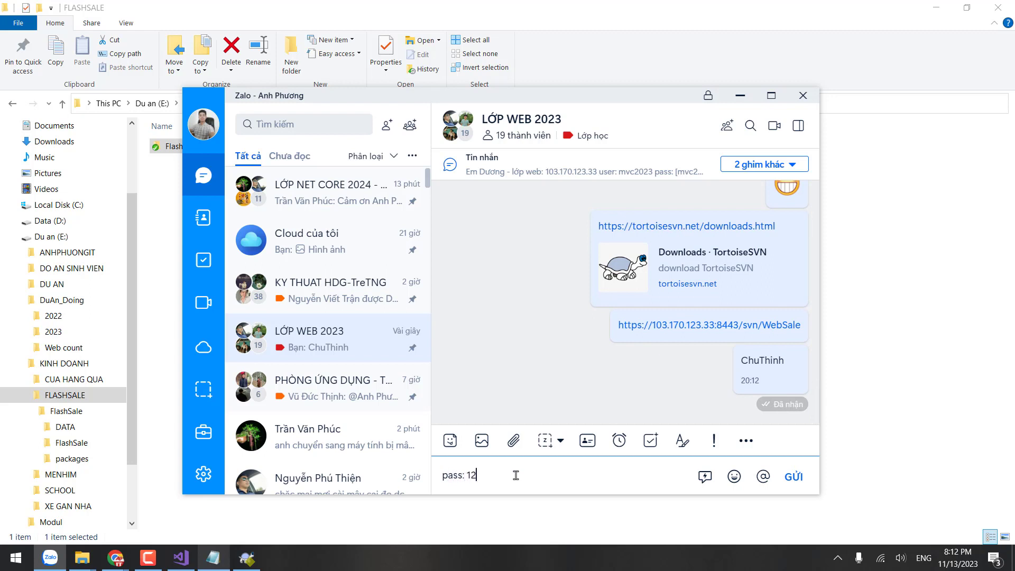
type("3456")
key("Return")
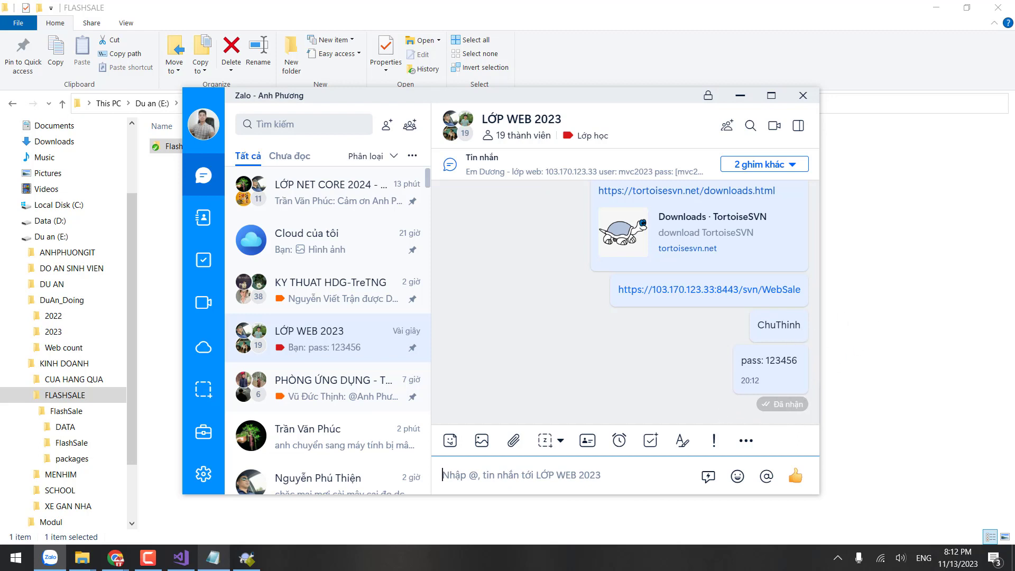
key("alt+Tab")
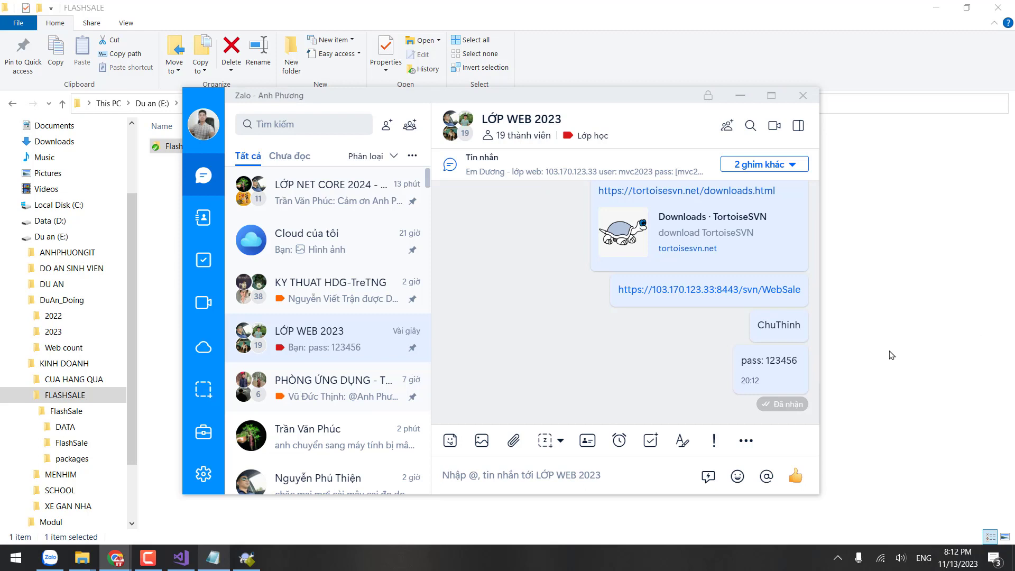
left_click(869, 351)
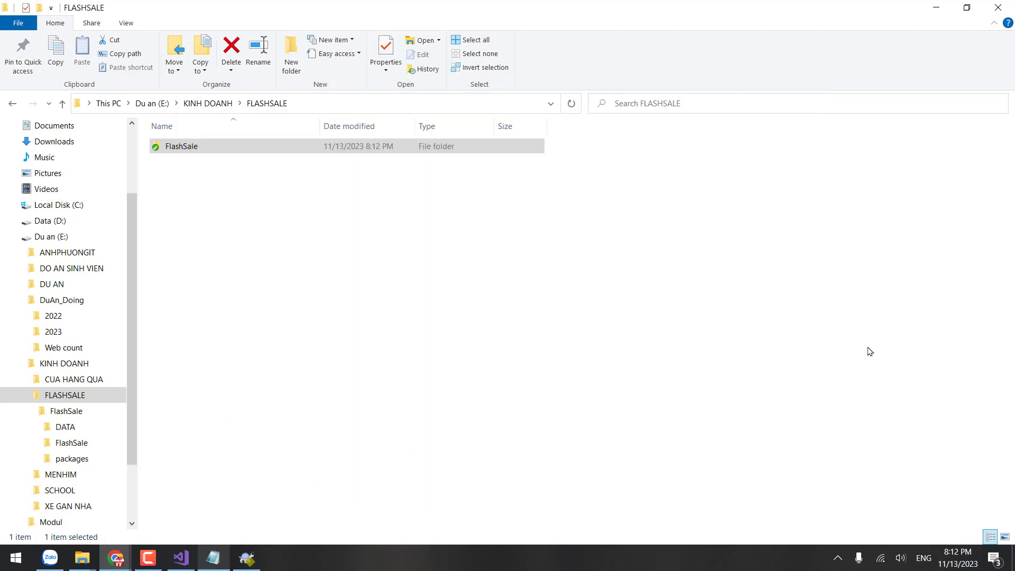
Step: Open the FlashSale working copy, close the revision-0 Checkout Finished report, and return to the TEAM CODE notes
double_click(236, 148)
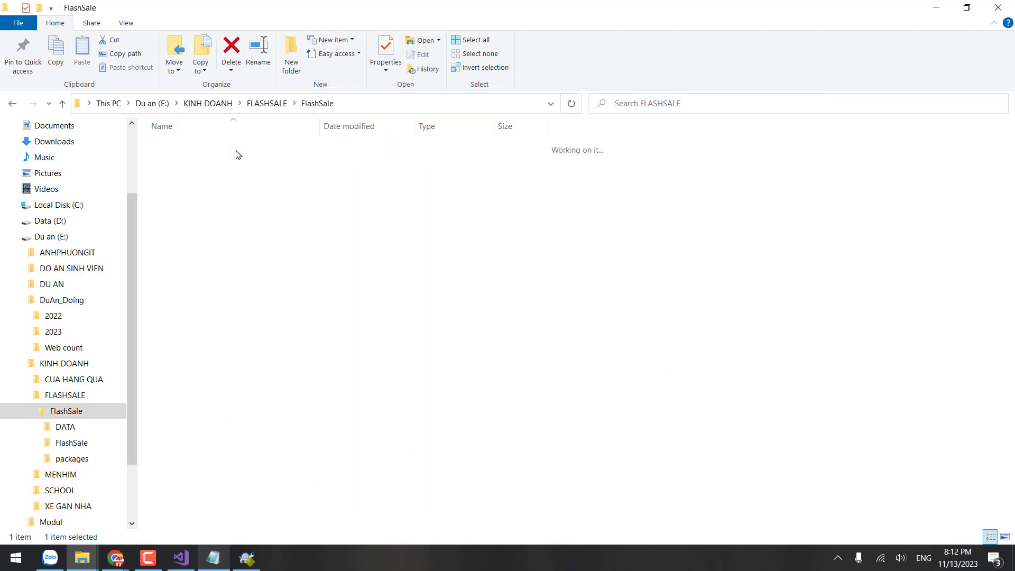
right_click(318, 247)
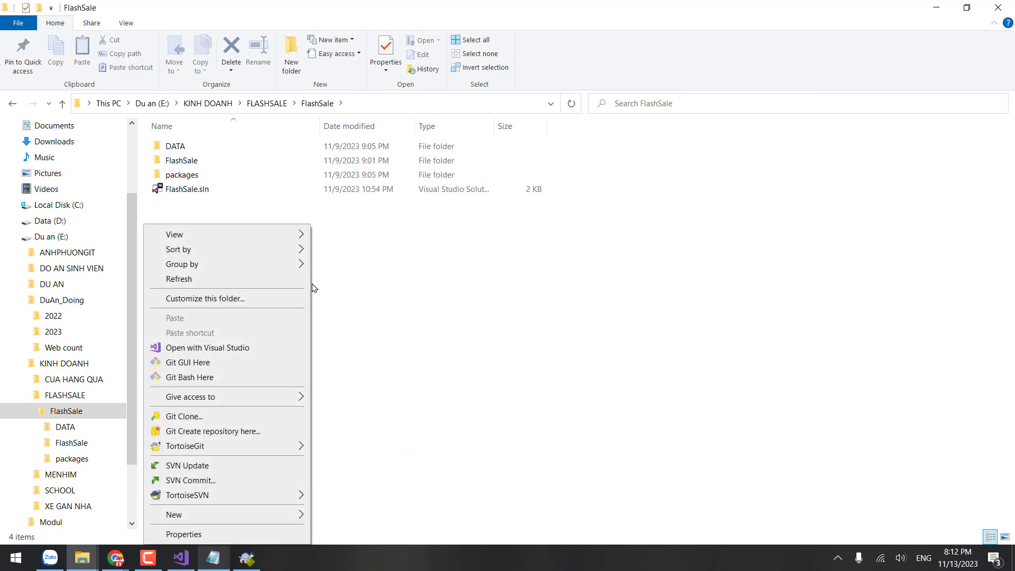
left_click(242, 565)
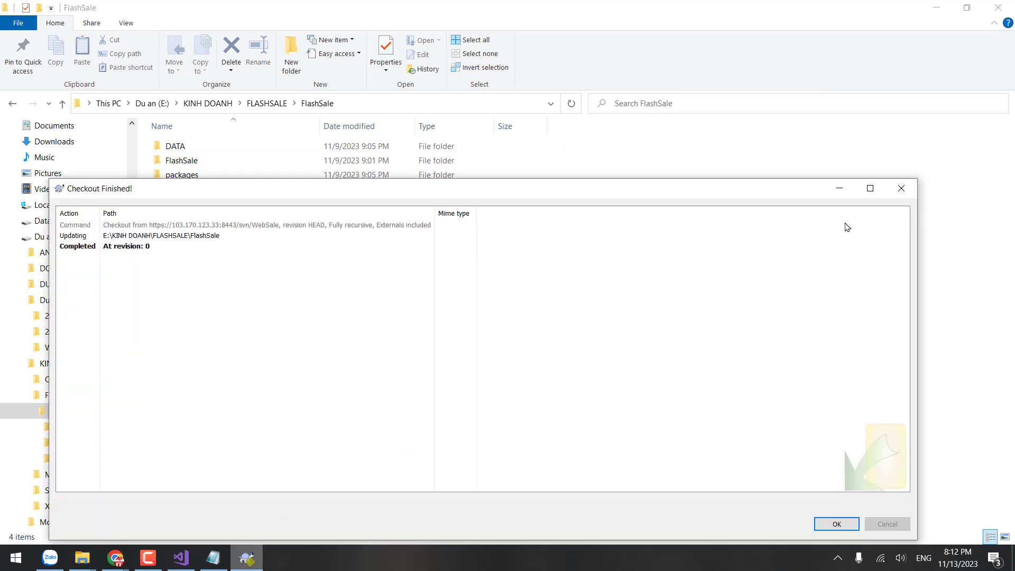
left_click(901, 189)
left_click(213, 557)
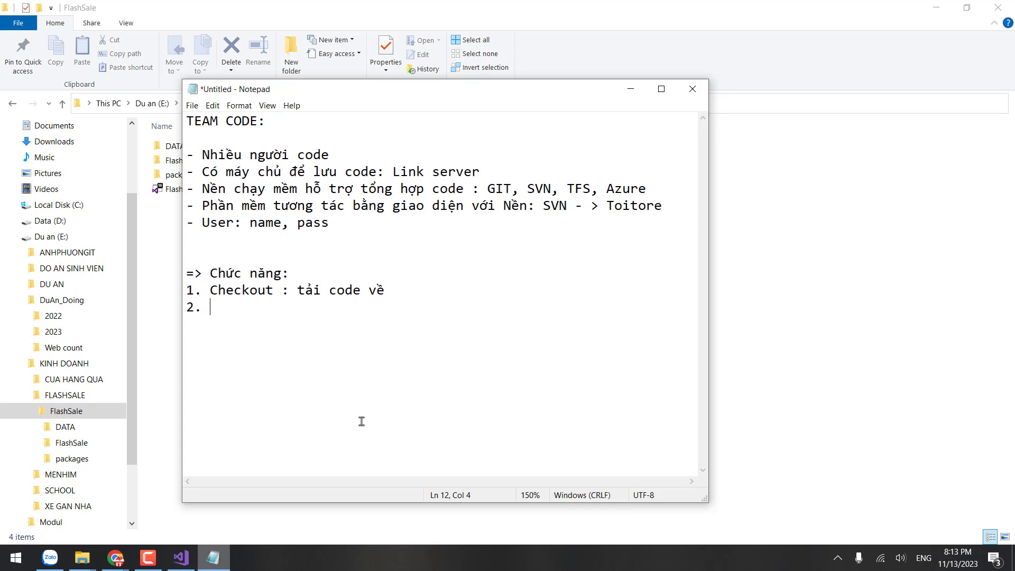
Step: Finish item 2 as 'Update: Lấy code mới nhất về' and start a '3.' entry below it
type("Update: Lấy co")
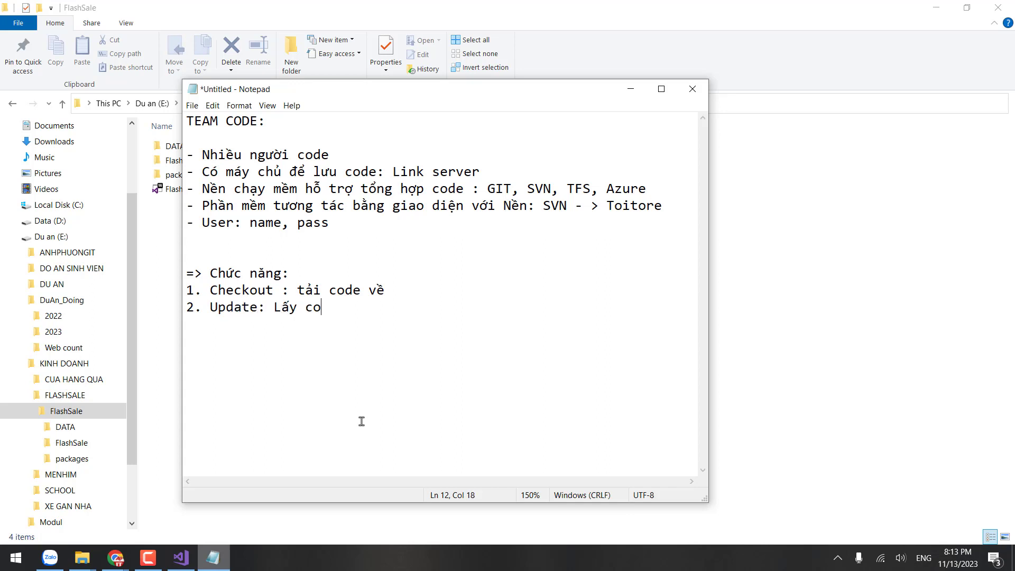
type("de mới ")
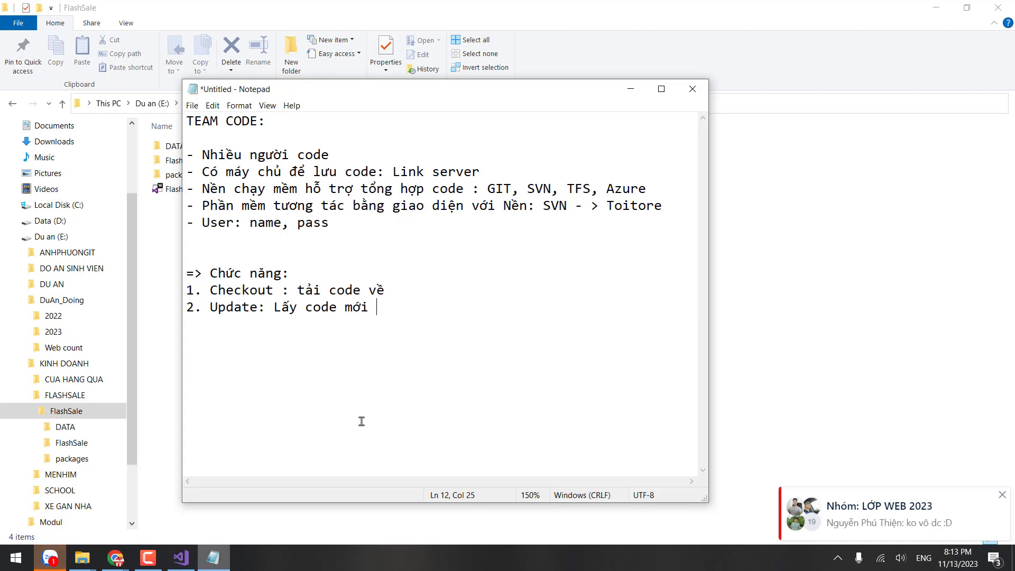
type("nhất về")
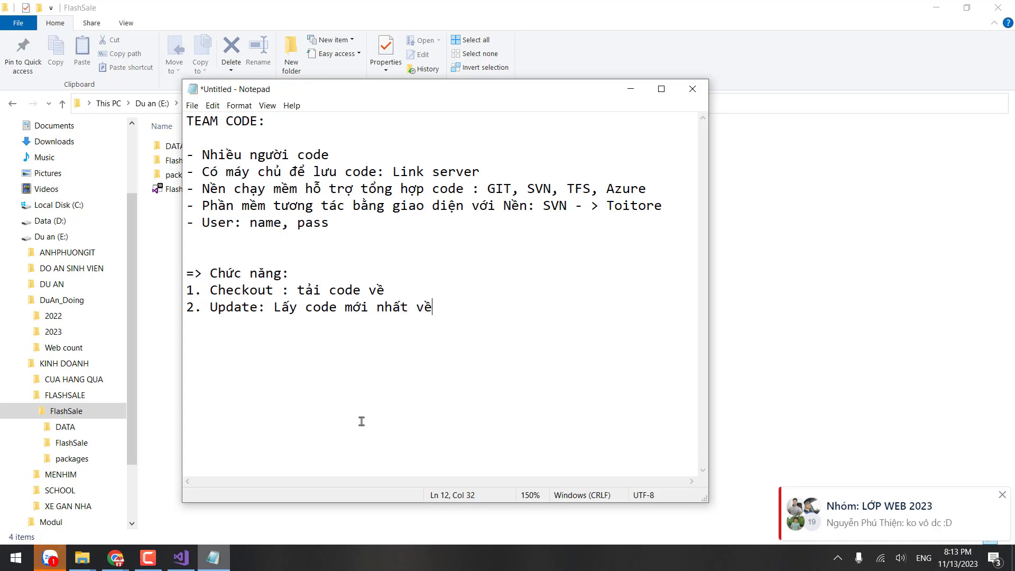
key("Return")
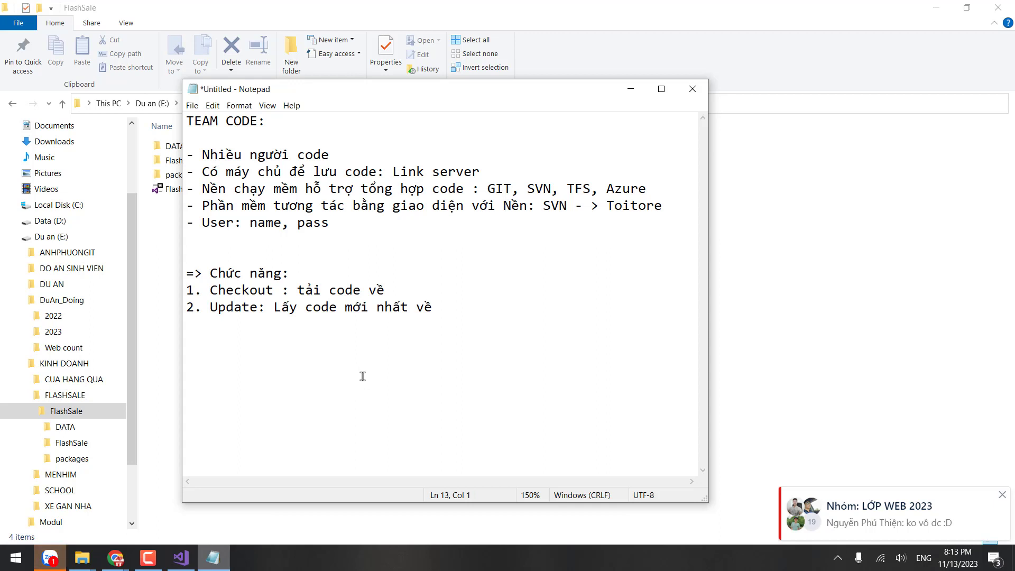
type("3.")
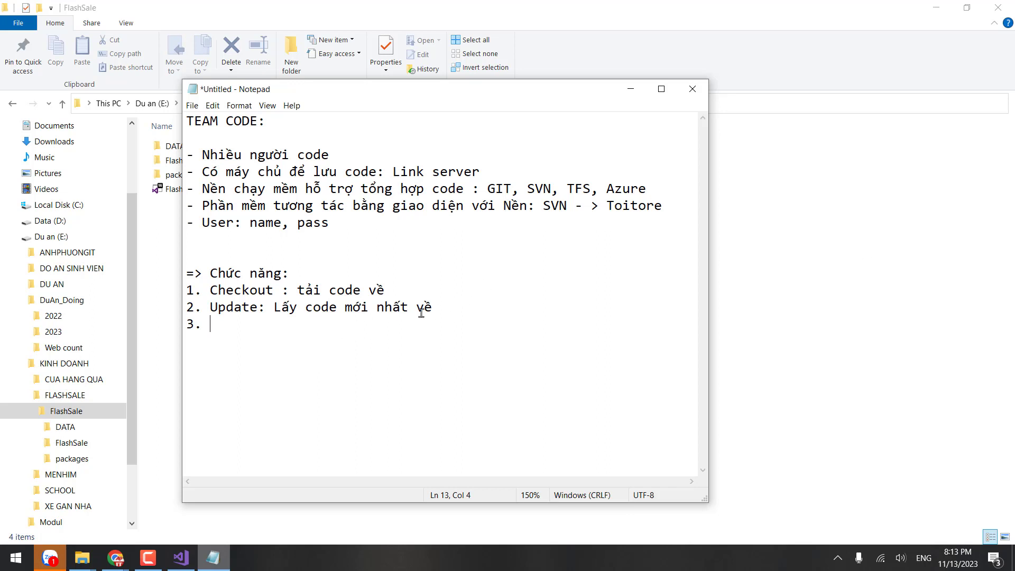
Step: Run SVN Update on the FlashSale folder and dismiss the revision-0 Update Finished window
left_click(854, 298)
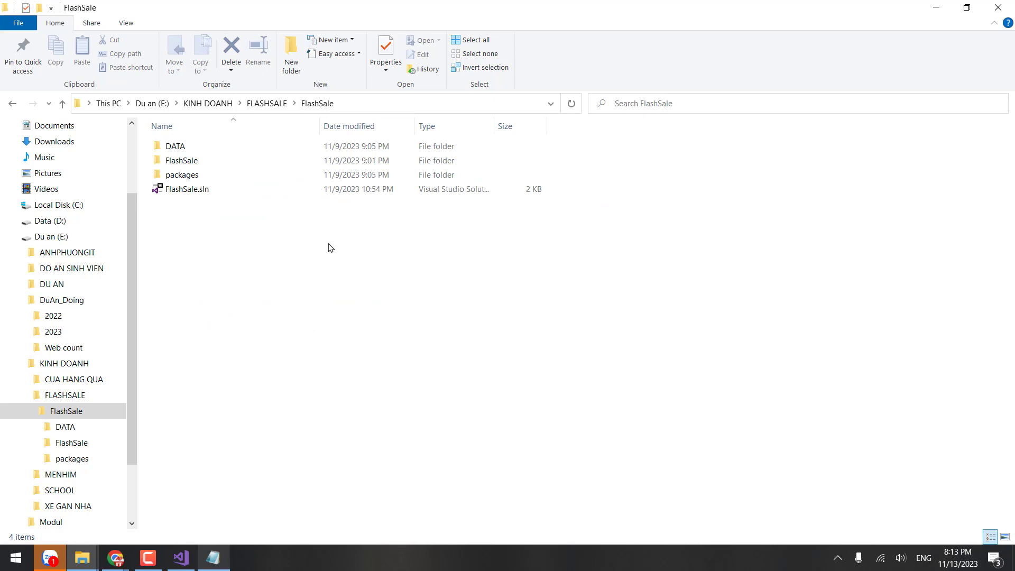
right_click(330, 248)
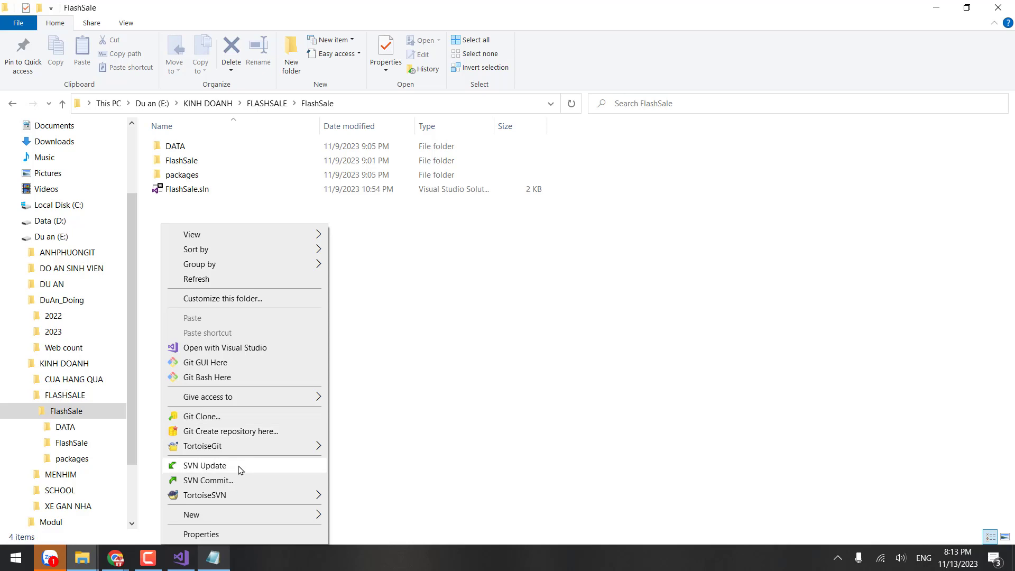
left_click(465, 333)
right_click(410, 249)
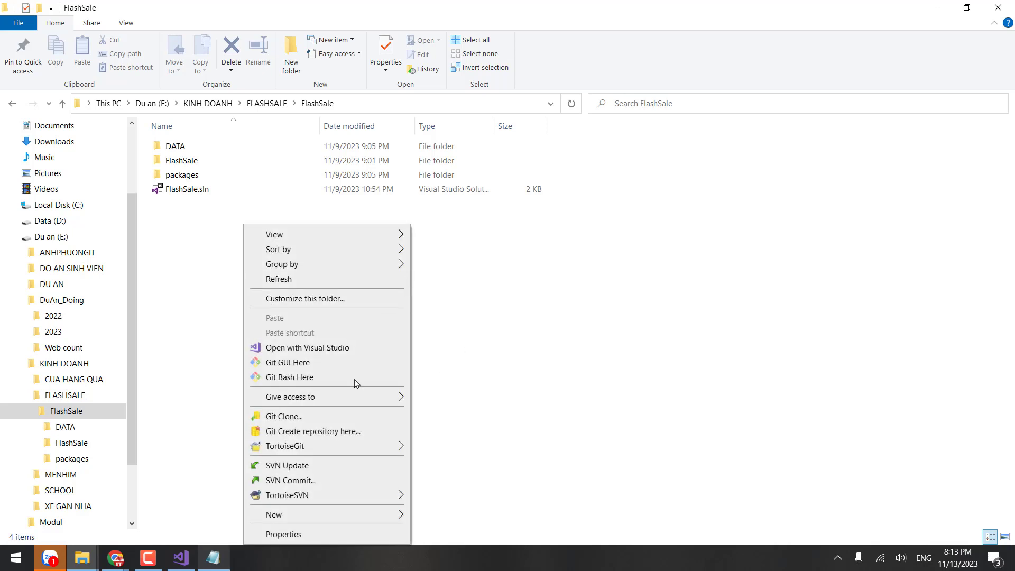
left_click(288, 465)
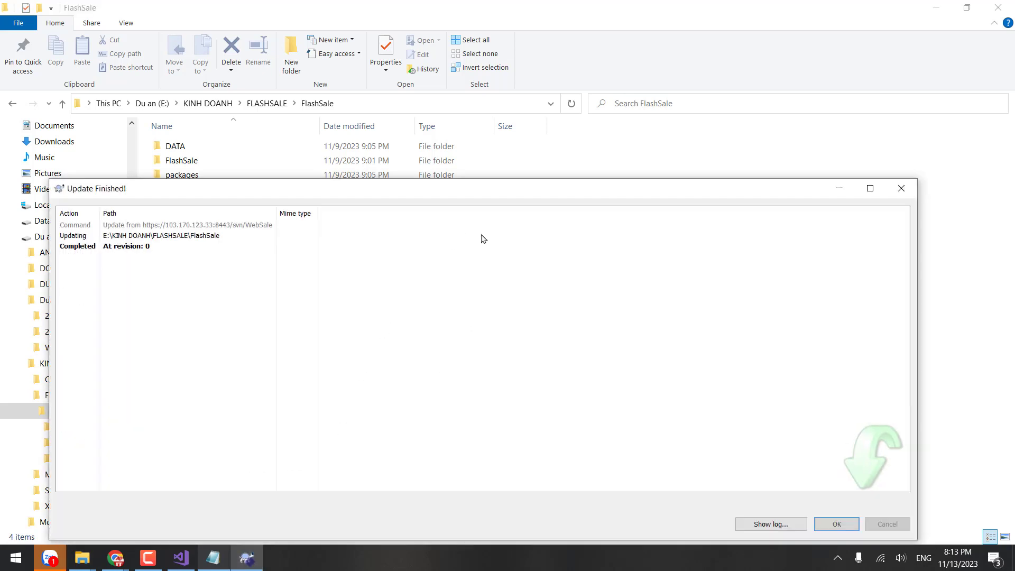
left_click_drag(453, 191, 499, 108)
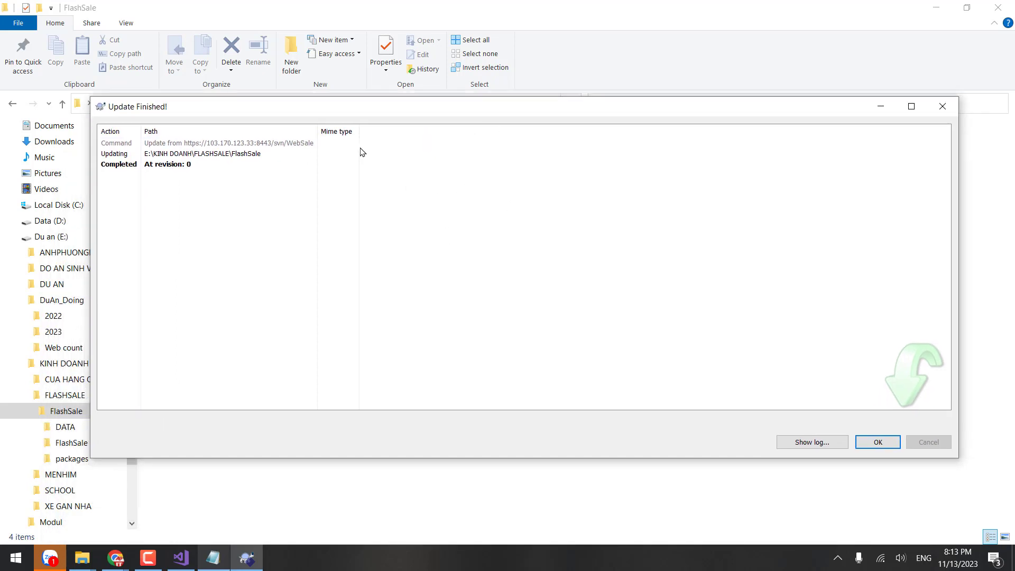
left_click(254, 143)
left_click(881, 442)
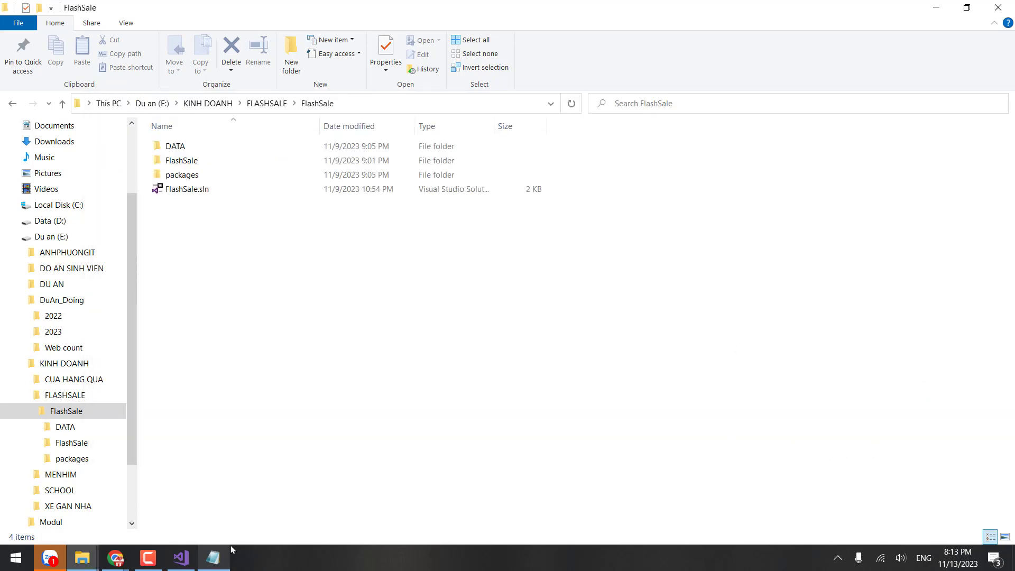
left_click(213, 557)
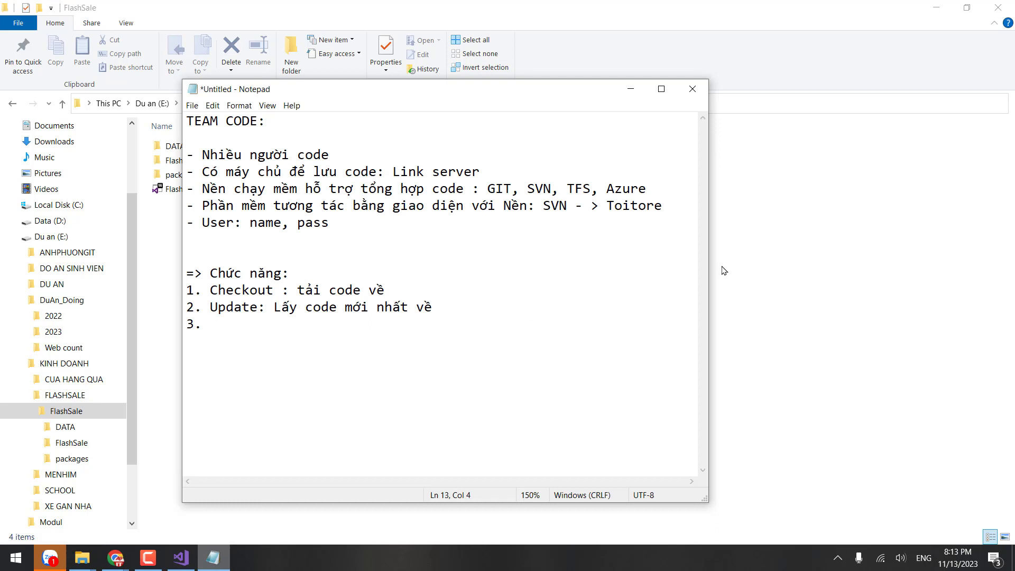
Step: Write the lines '3. Commit: Đưa code của cá nhân lên máy chủ' and 'Add: Thêm những file mới'
type("Comm")
type("i")
key("BackSpace")
type("mit: Đưa code c")
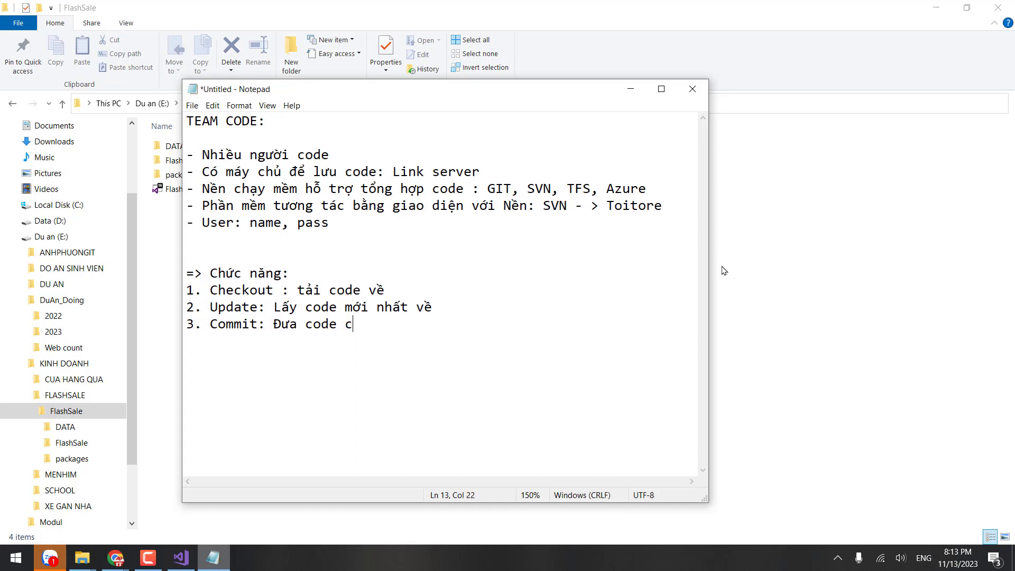
type("ude")
key("BackSpace")
key("BackSpace")
type("ar ")
type("cá nhan")
type("lên may")
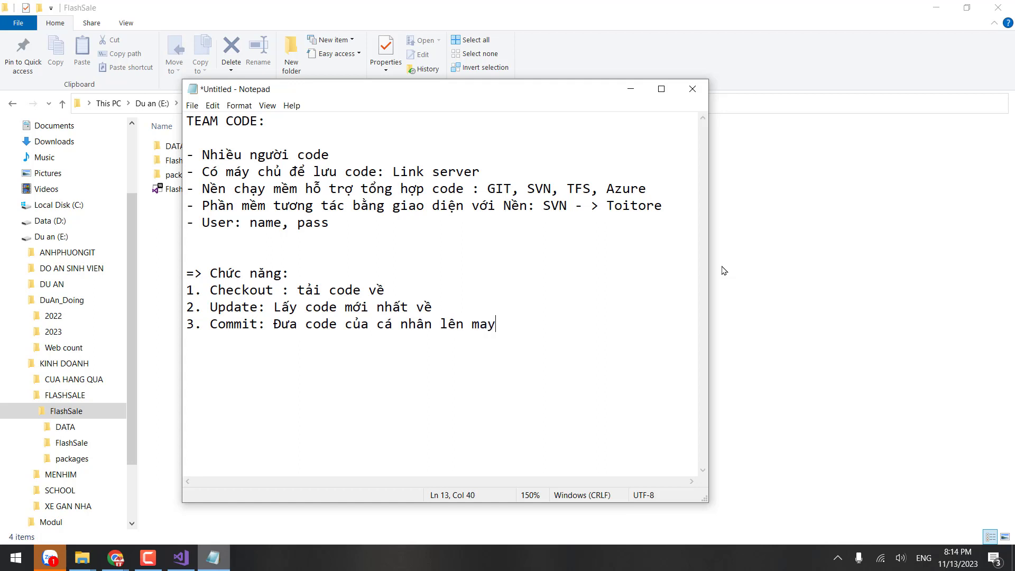
key("BackSpace")
key("BackSpace")
type("áy chủ")
key("alt+Tab")
key("alt+Tab")
type("Add: Thê")
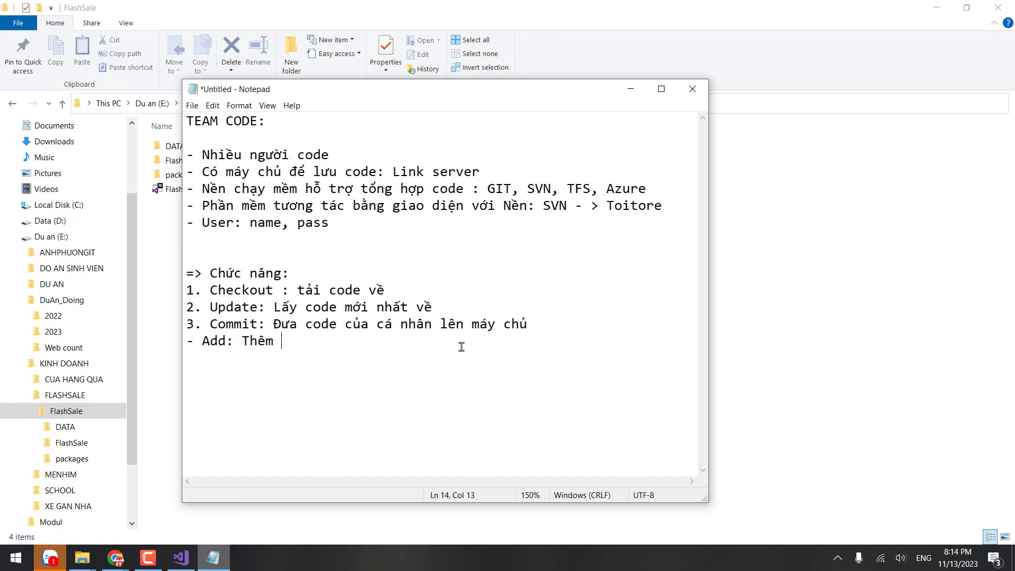
type("m nhưng")
type("file mơ")
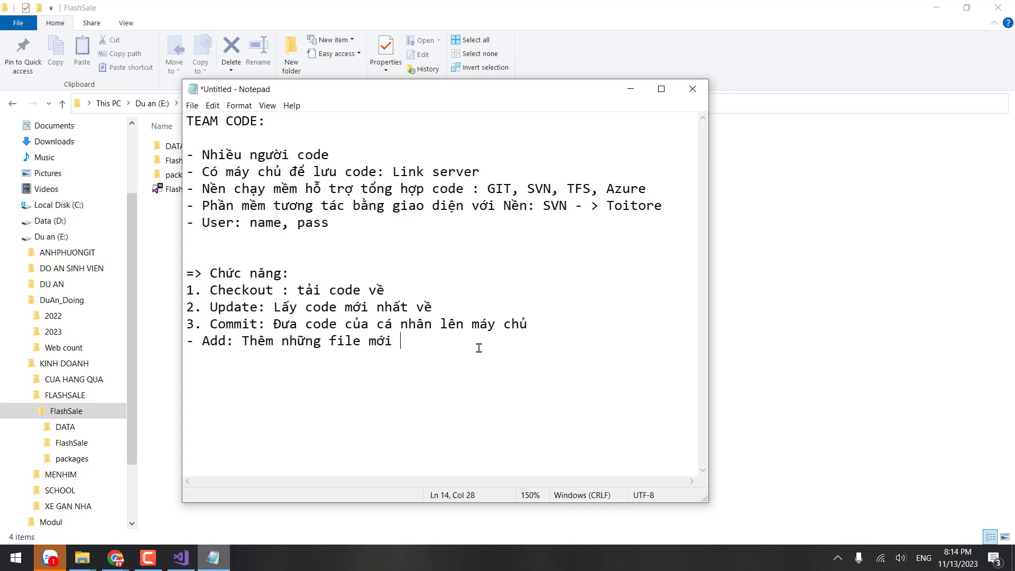
left_click(724, 317)
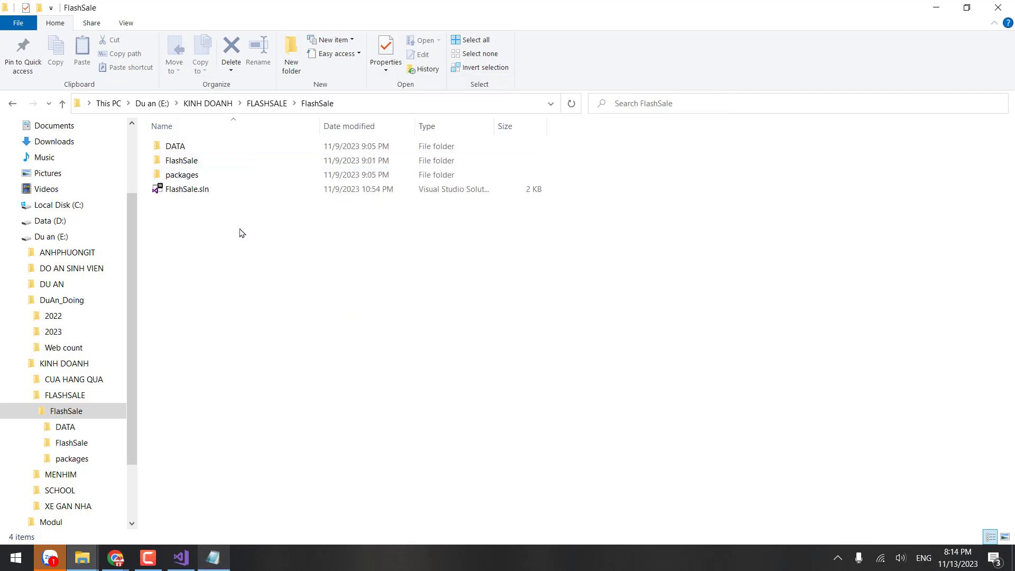
key("BackSpace")
double_click(186, 153)
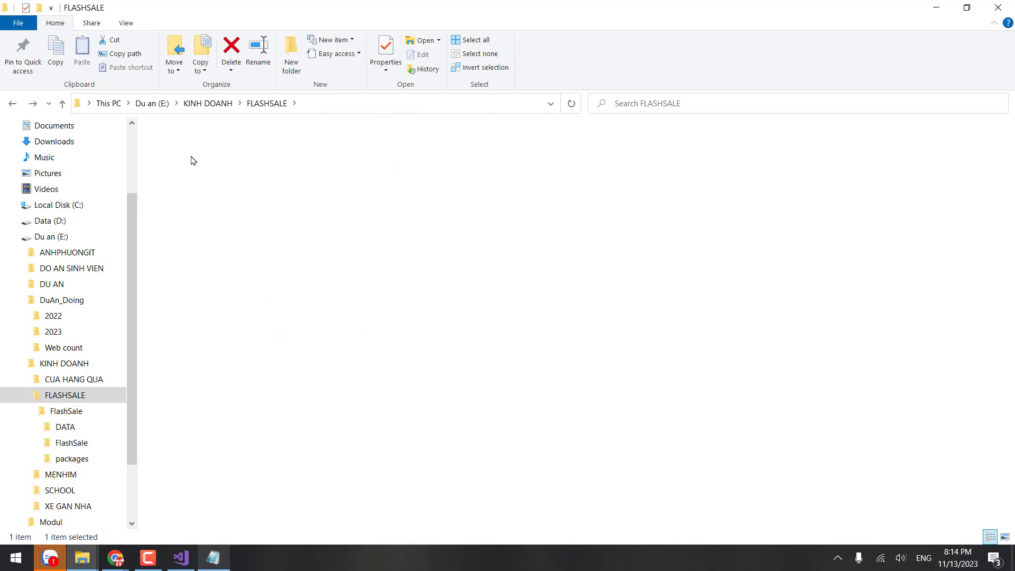
double_click(173, 161)
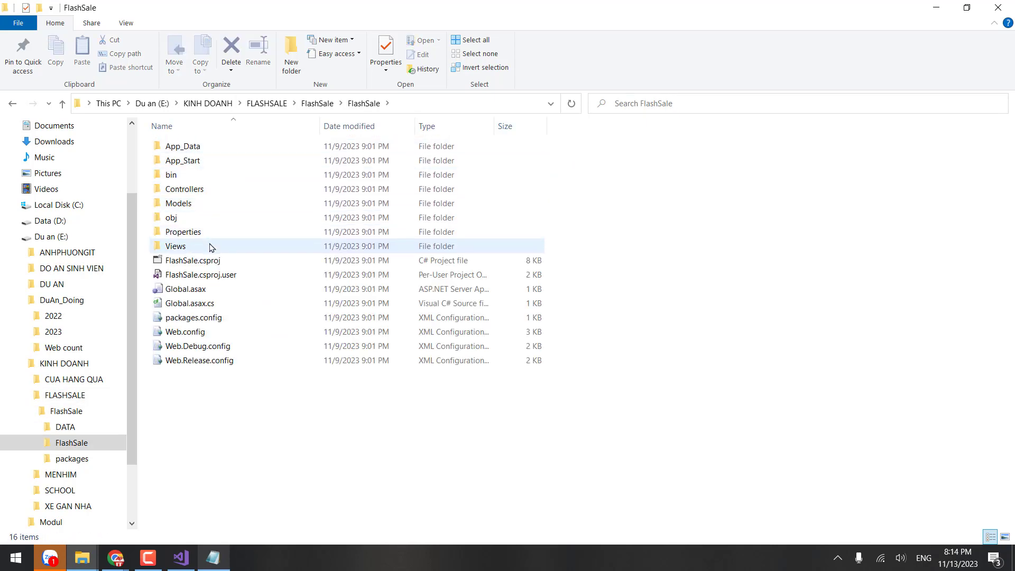
key("BackSpace")
left_click(182, 175)
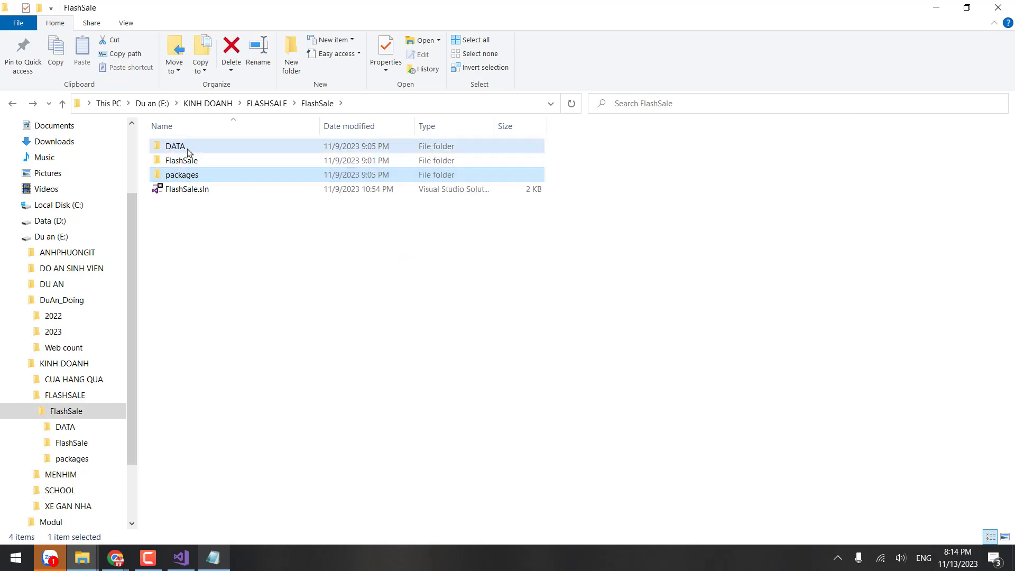
double_click(189, 153)
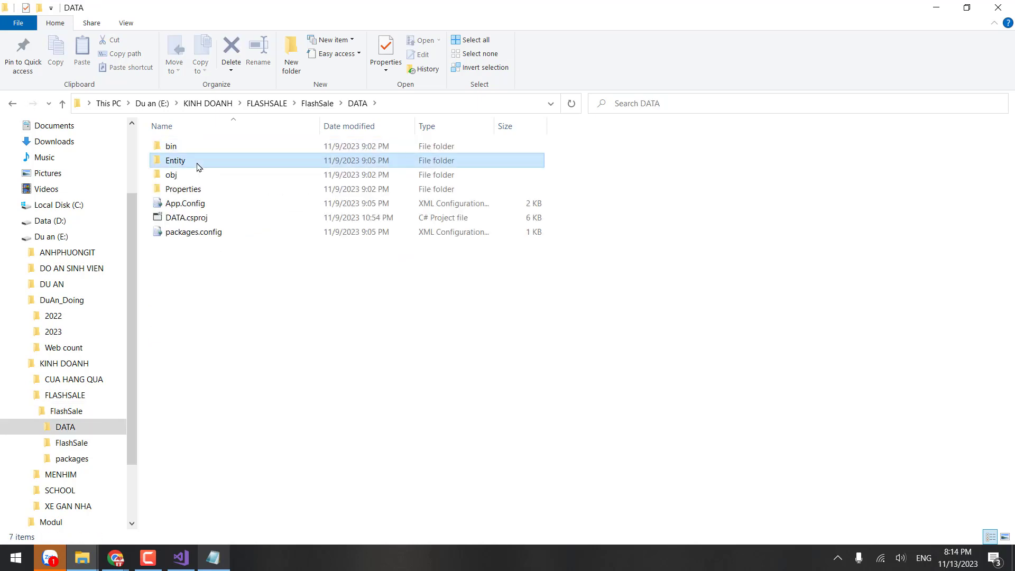
left_click(193, 189, "ctrl")
left_click(196, 204, "ctrl")
left_click(194, 218, "ctrl")
left_click(192, 232, "ctrl")
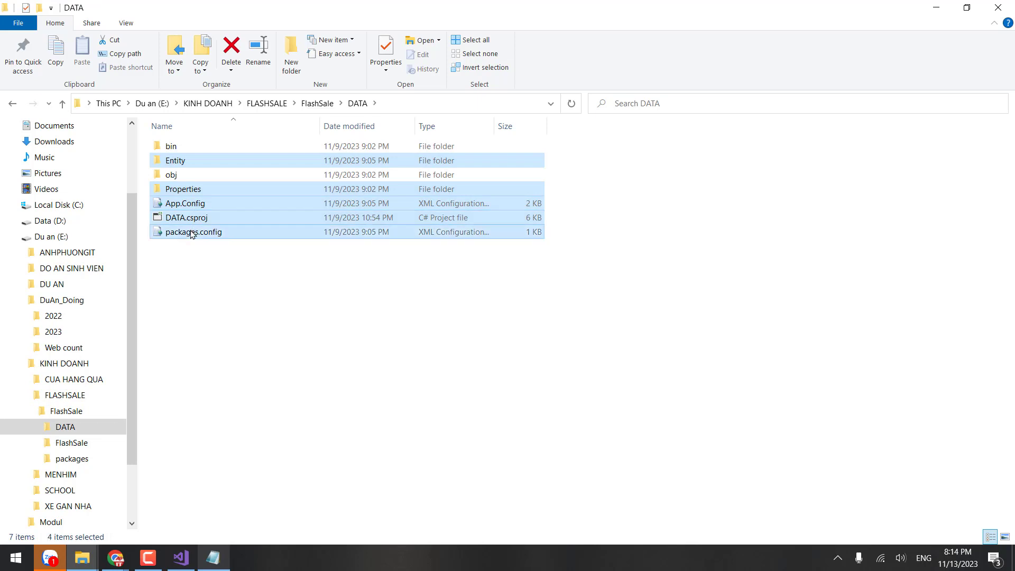
right_click(271, 202)
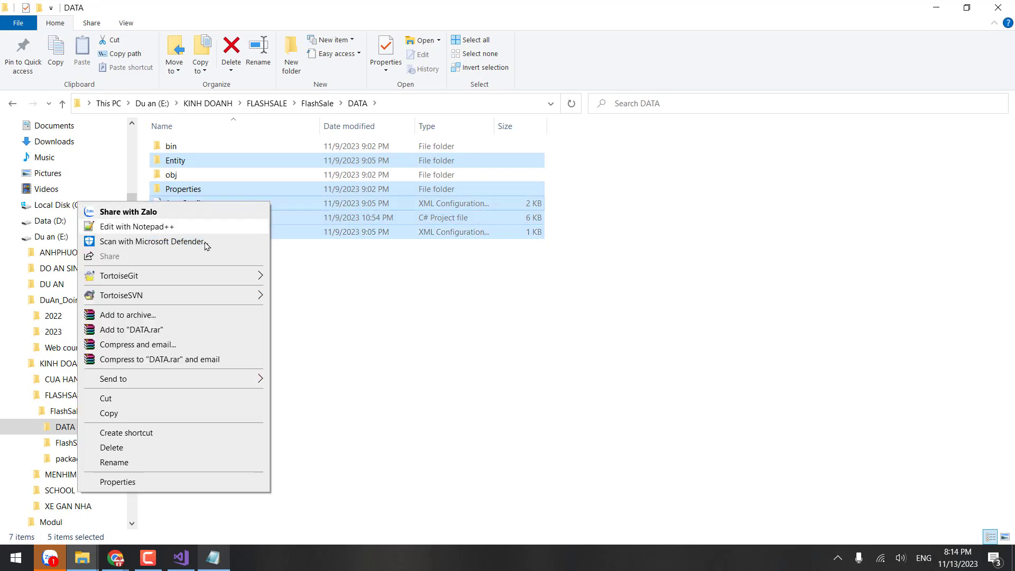
mouse_move(163, 301)
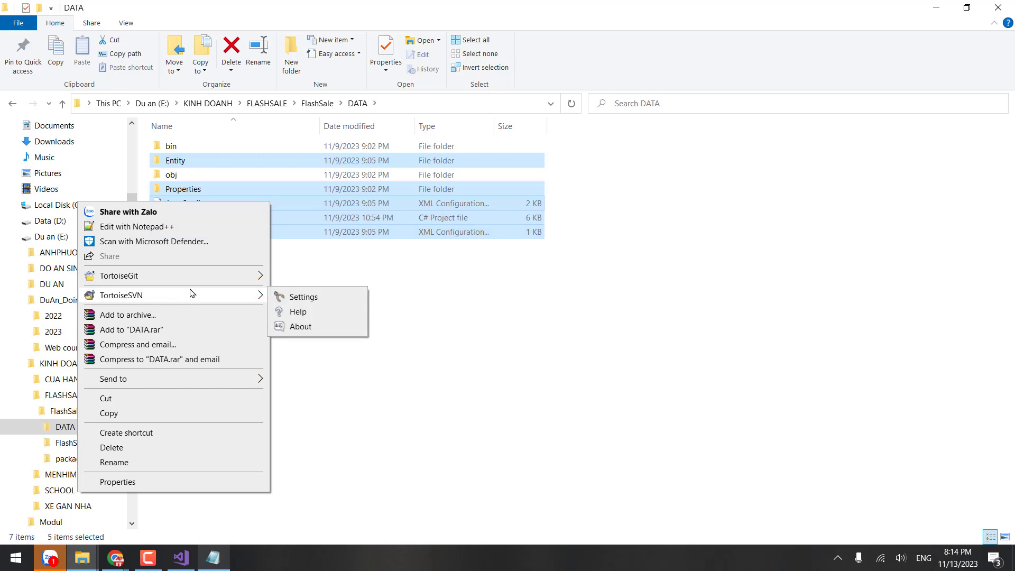
left_click(397, 268)
key("BackSpace")
left_click(299, 230)
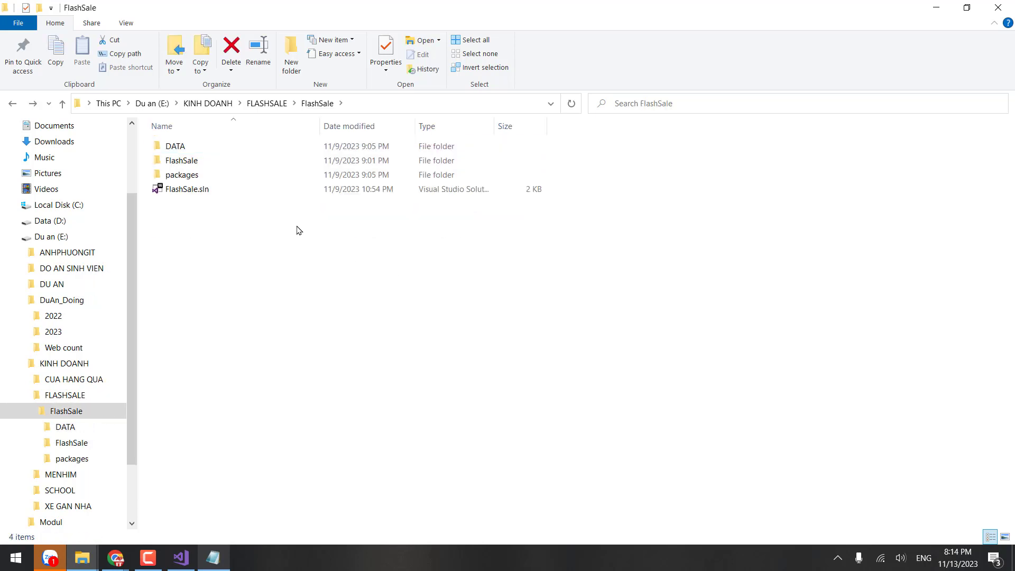
Step: Add FlashSale.sln to version control with TortoiseSVN Add
left_click(204, 190)
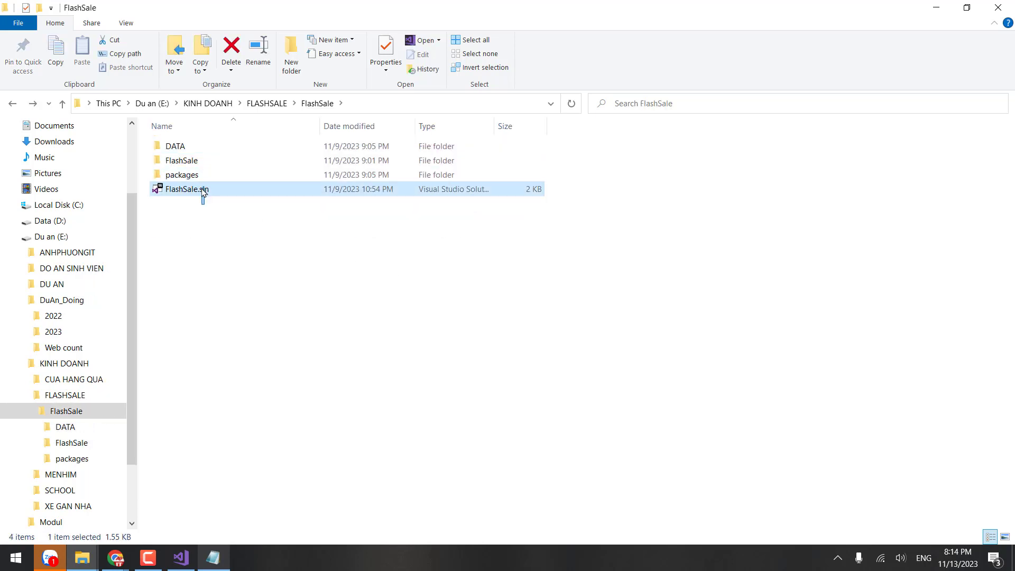
right_click(204, 191)
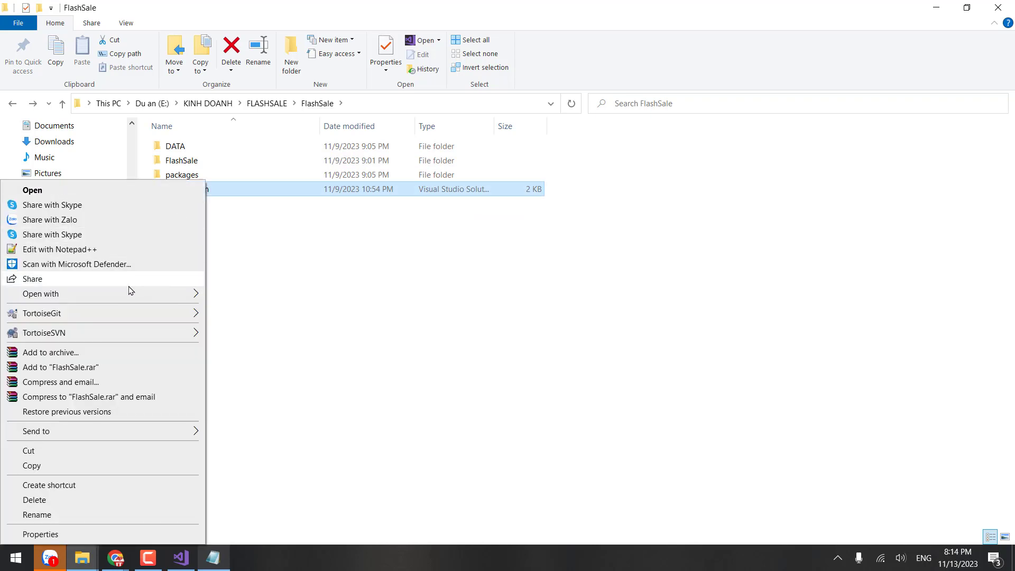
mouse_move(129, 332)
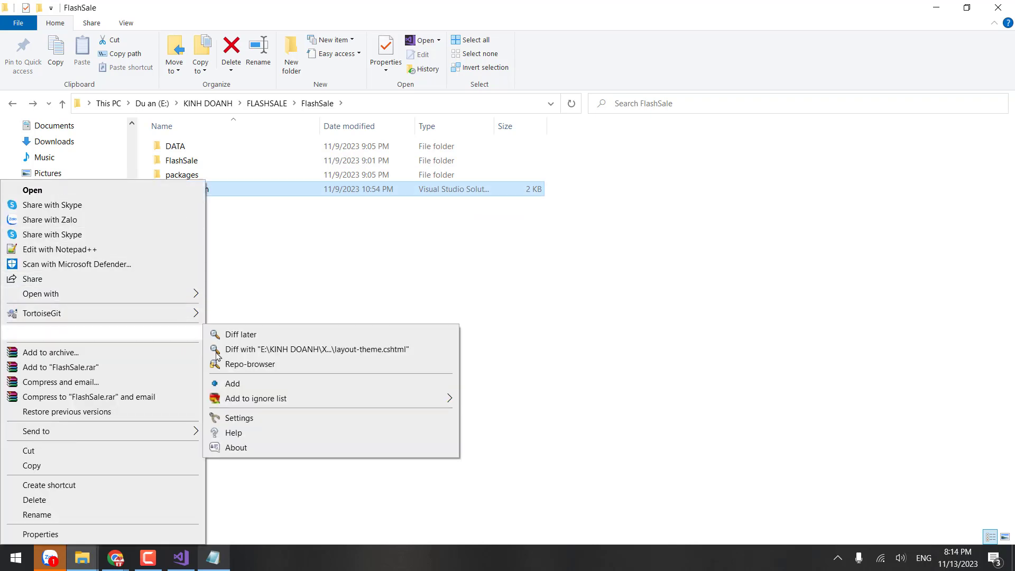
left_click(233, 385)
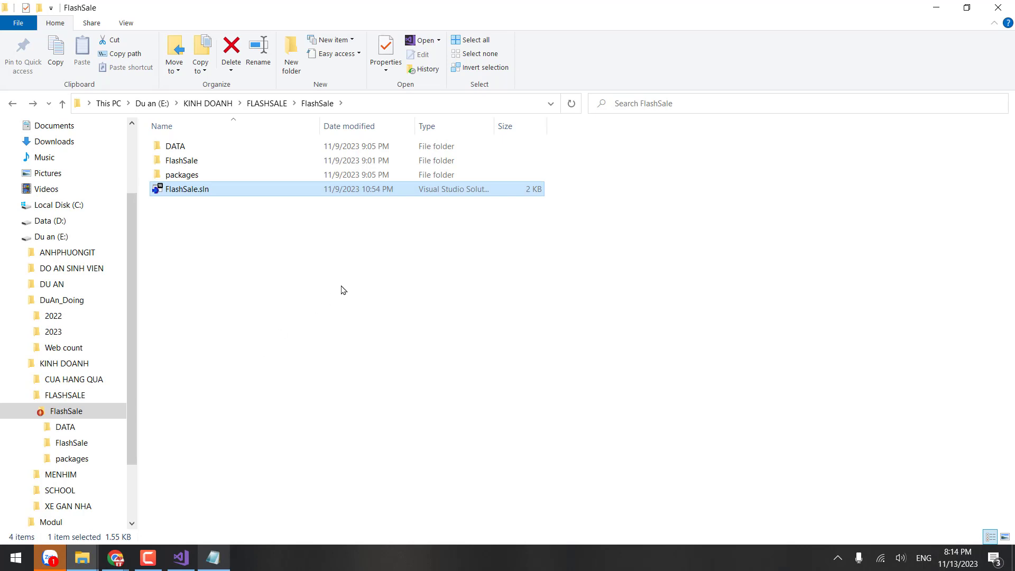
Step: Switch the FlashSale folder view to Large icons
left_click(175, 206)
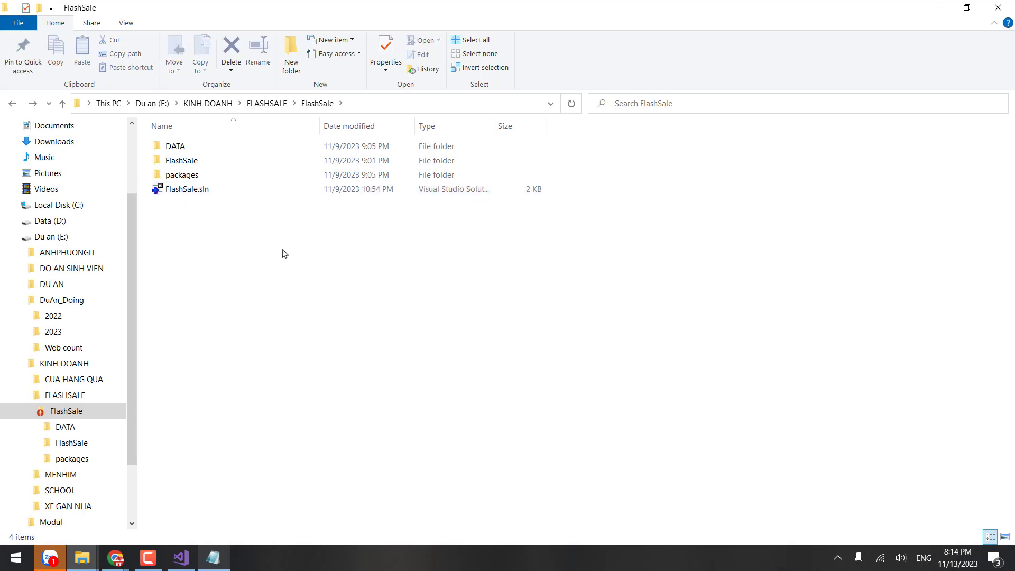
key("ctrl+shift+2")
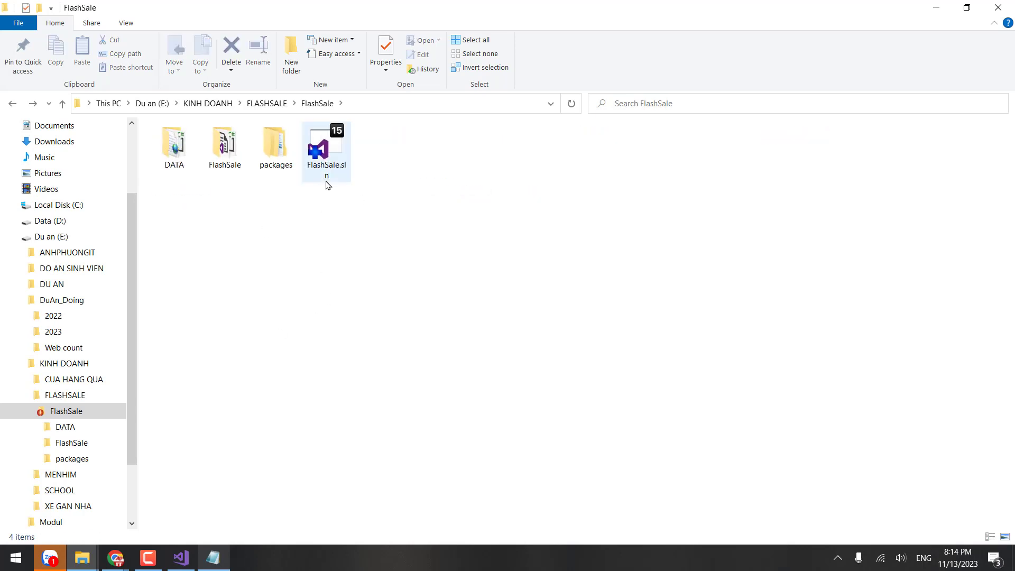
scroll(328, 181, "up", 3)
left_click(375, 180)
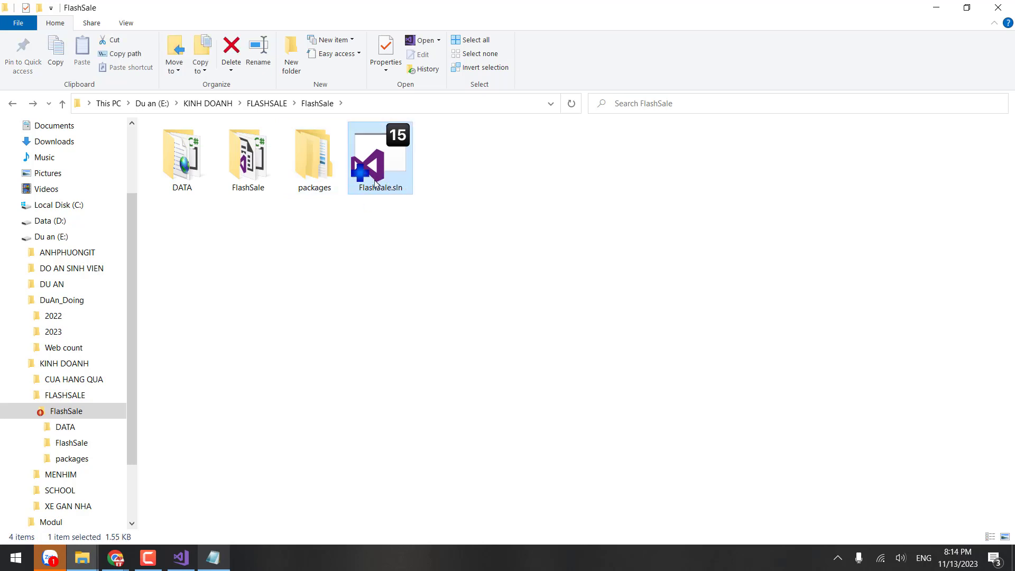
left_click(354, 261)
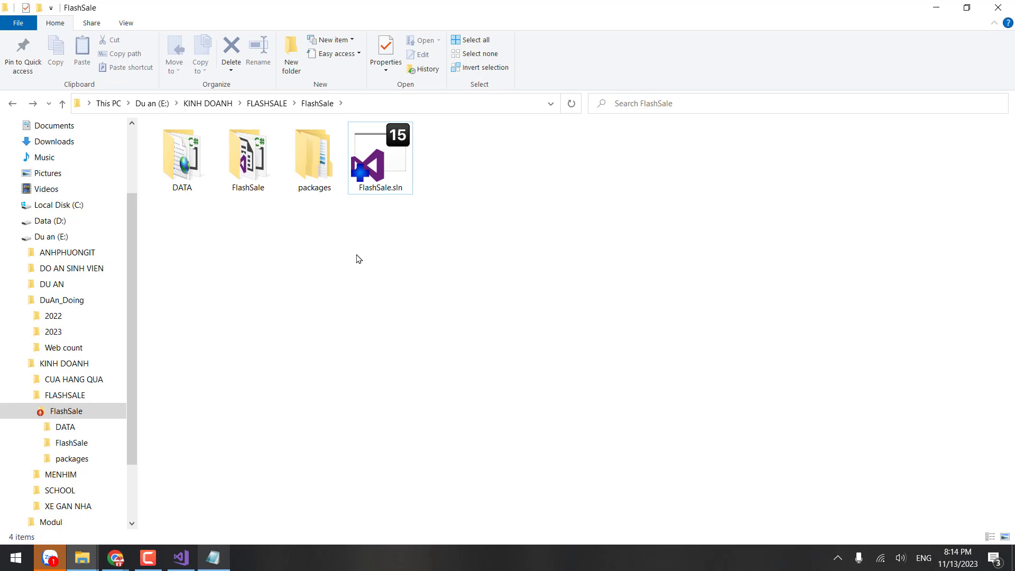
Step: Commit only FlashSale.sln with message '13/11/2023 … - khởi tạo sulotion', reaching revision 1
right_click(476, 141)
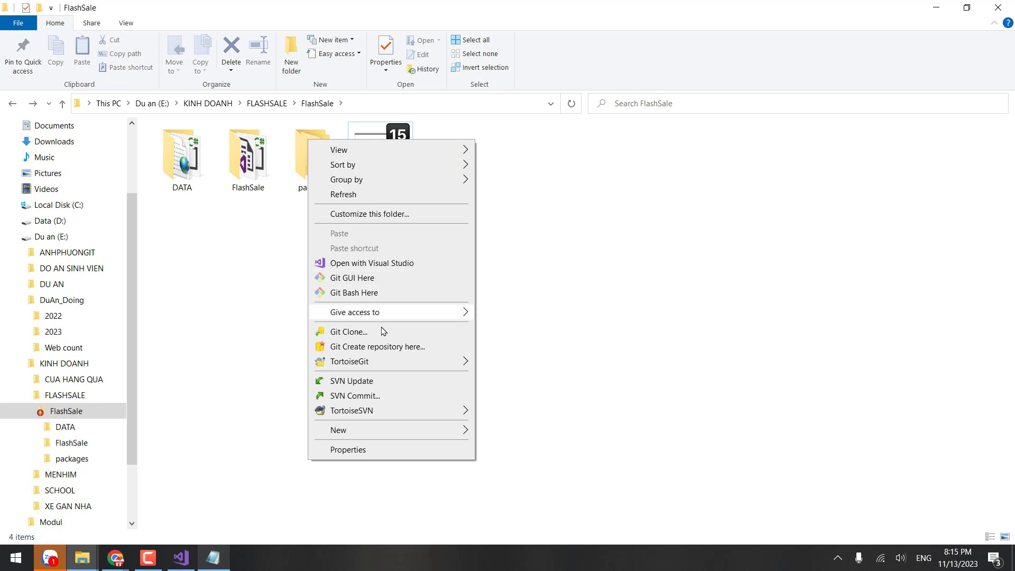
left_click(361, 396)
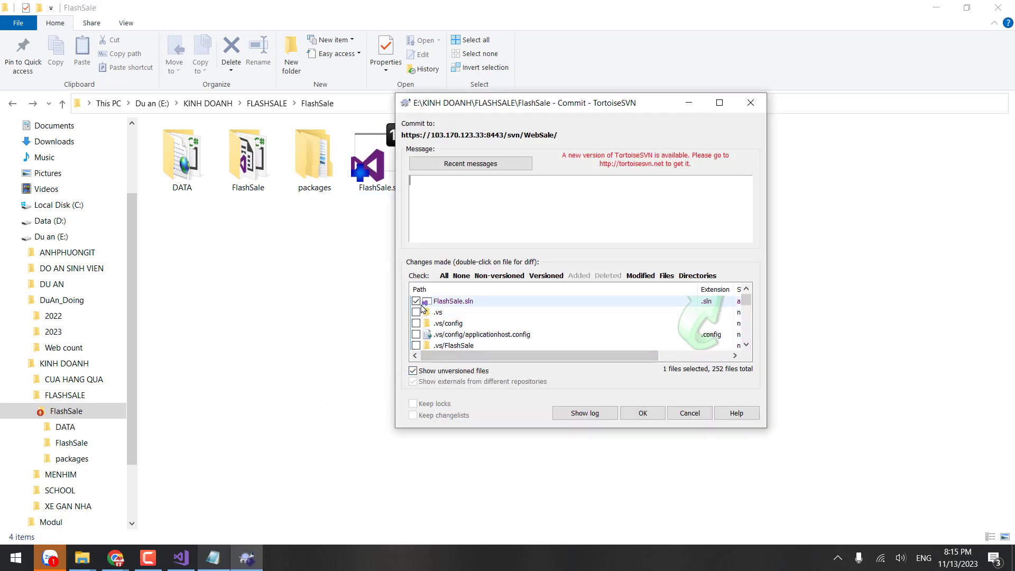
left_click(419, 303)
scroll(476, 320, "down", 5)
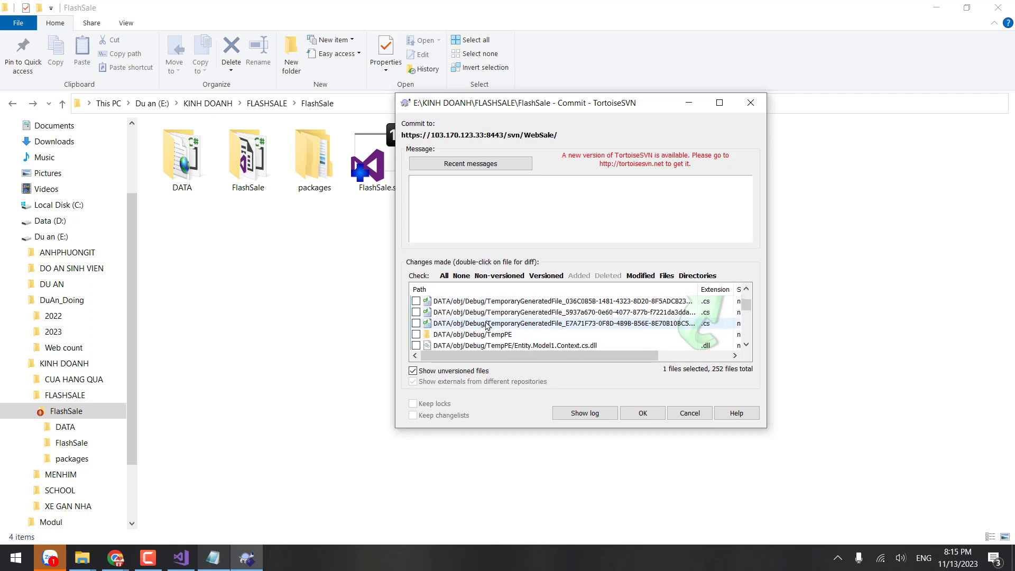
scroll(508, 317, "up", 6)
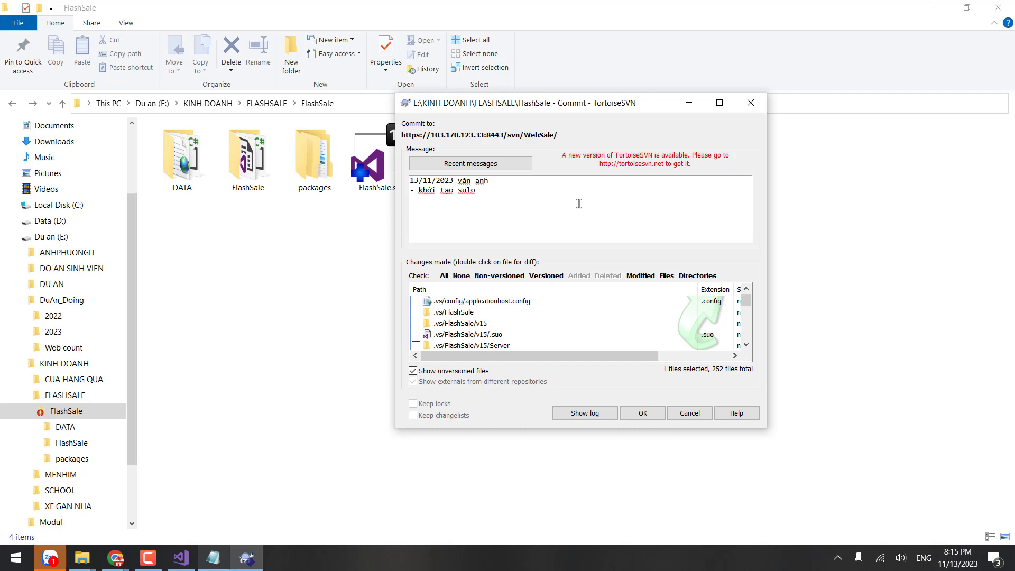
left_click(643, 413)
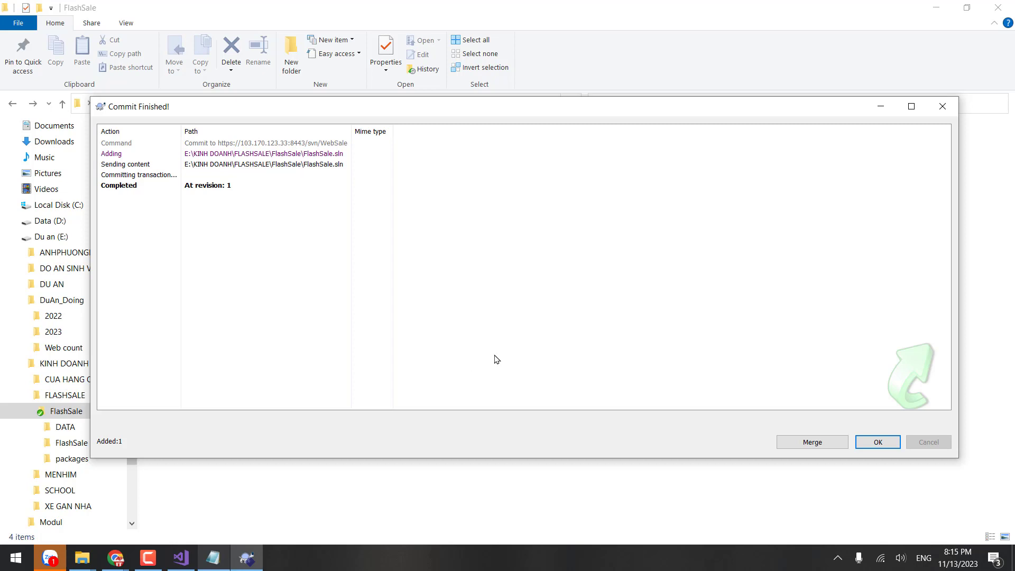
left_click(878, 442)
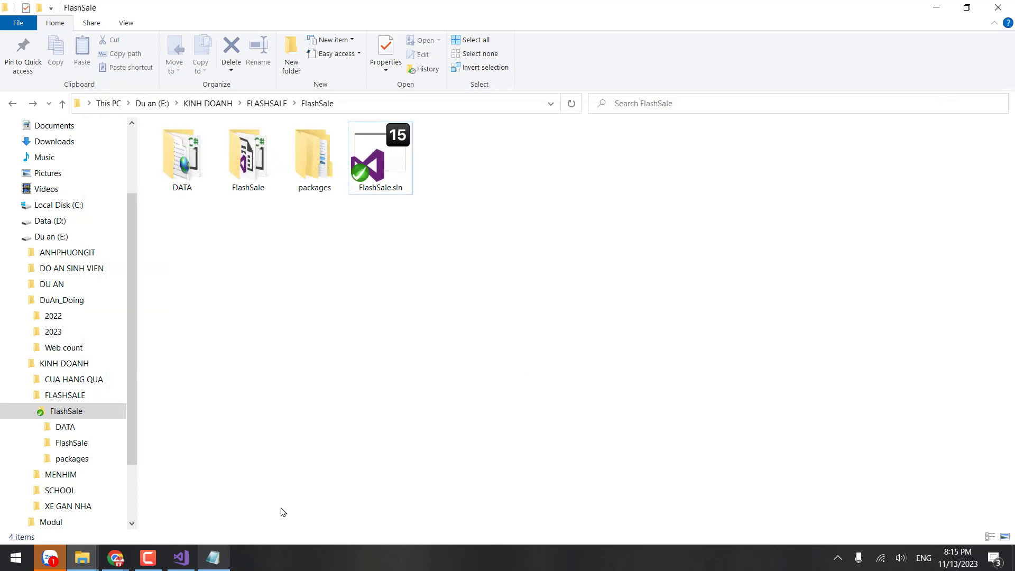
Step: Select the Update line in the TEAM CODE notes, then return to the FlashSale folder
left_click(225, 560)
left_click_drag(433, 309, 196, 307)
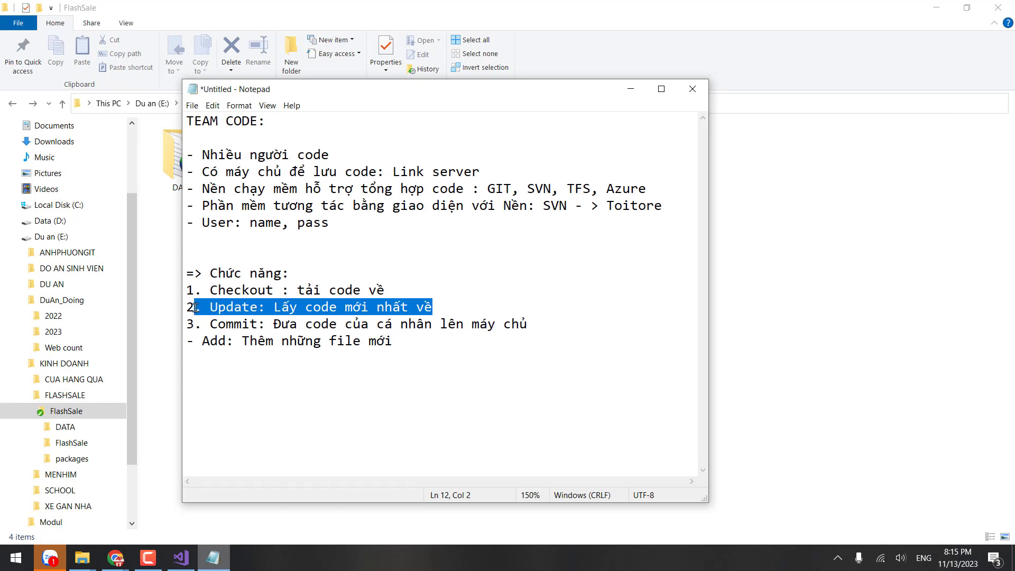
left_click(736, 300)
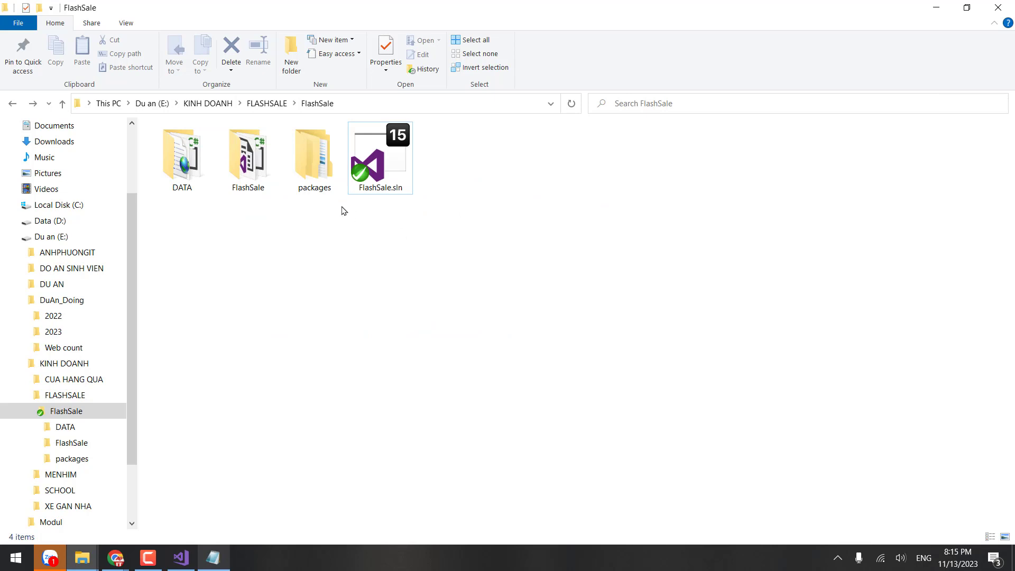
Step: Delete the obj and bin folders inside the DATA project and go back up to FlashSale
left_click(170, 186)
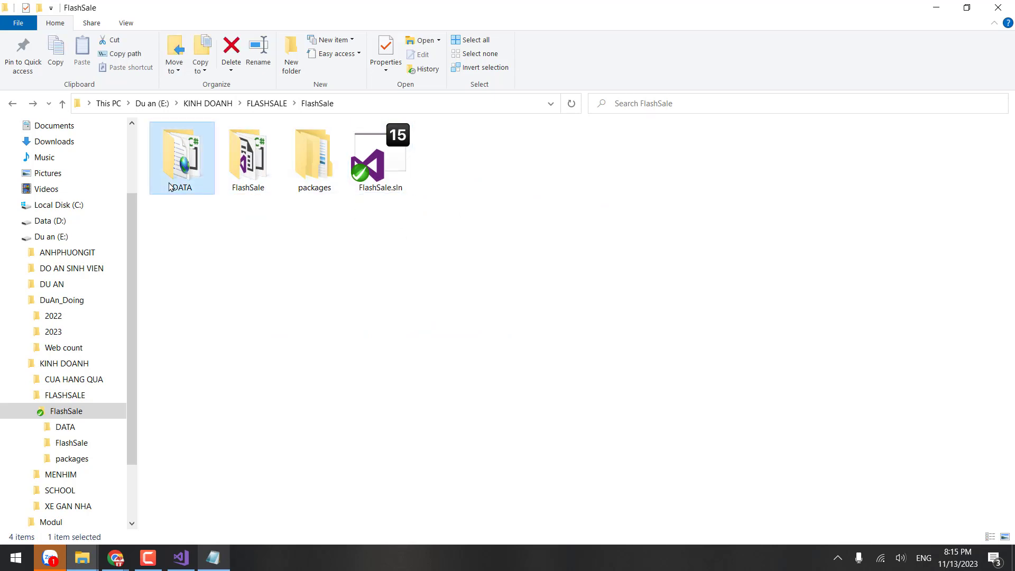
double_click(170, 186)
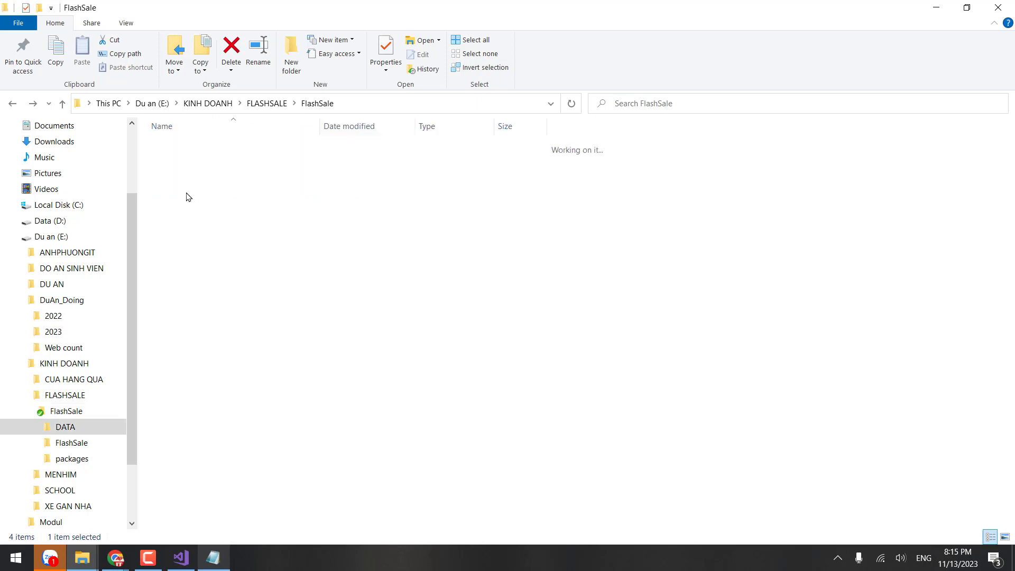
left_click(189, 179)
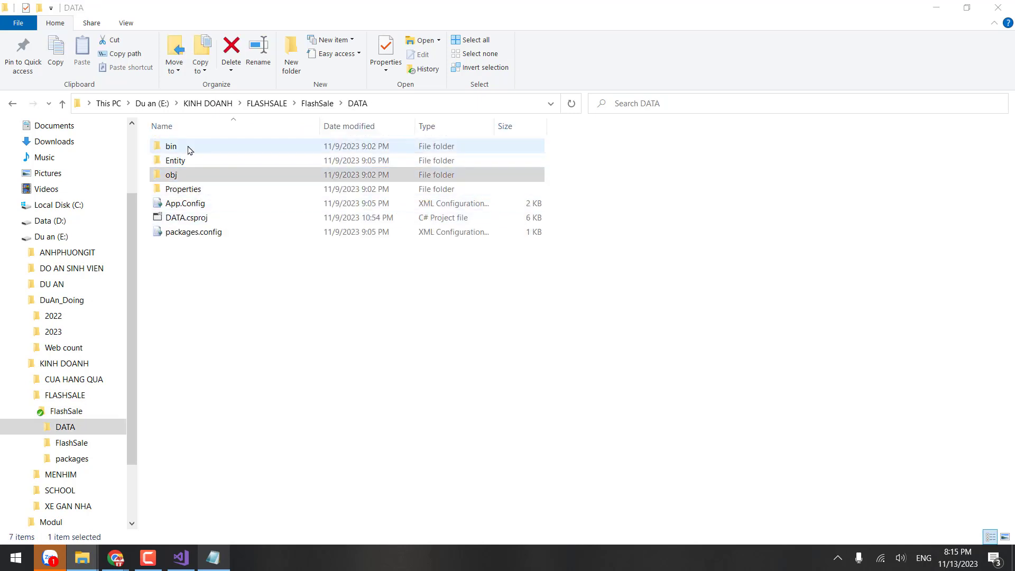
key("Delete")
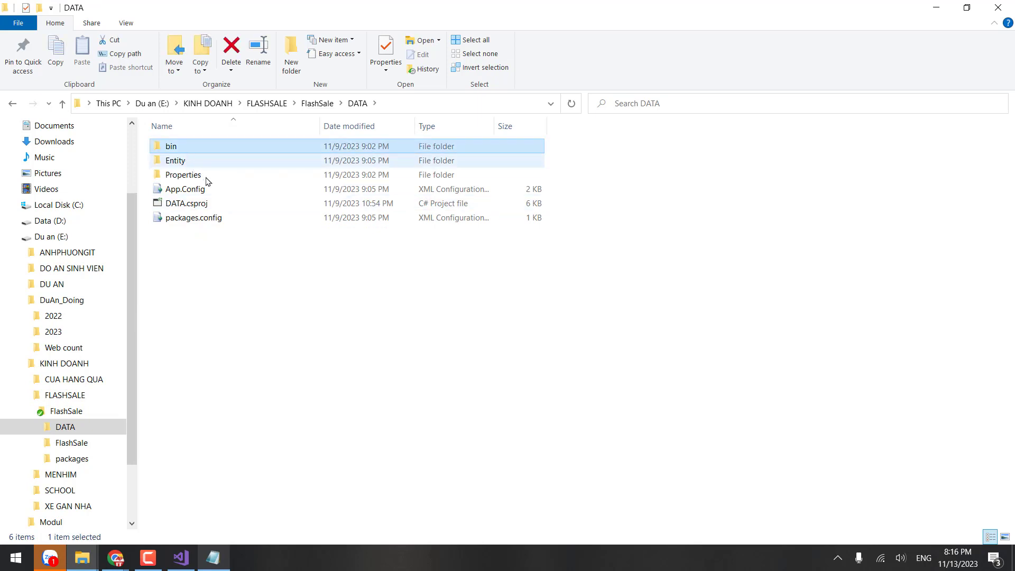
key("Delete")
key("BackSpace")
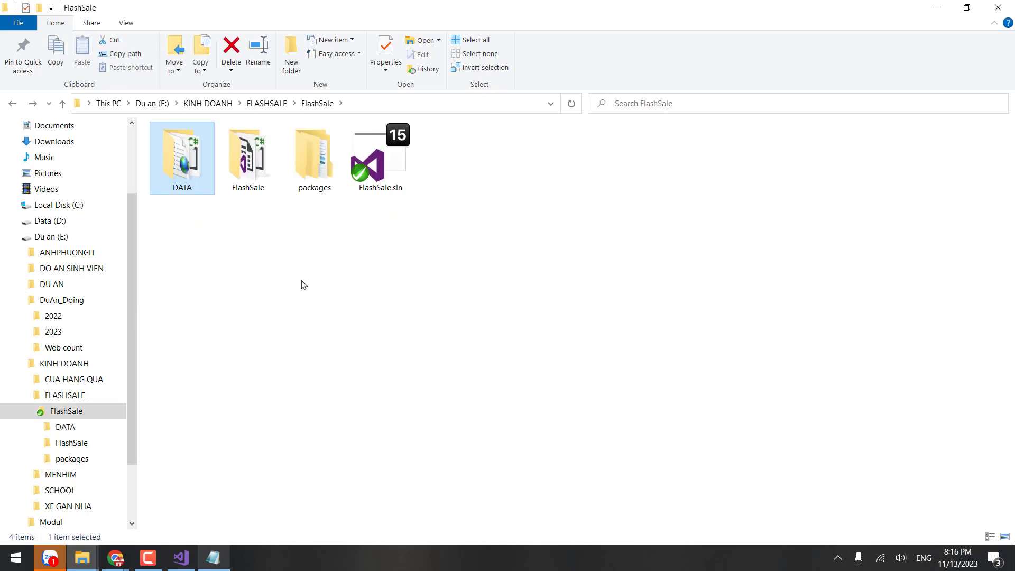
Step: Add the DATA folder with all its files to version control, confirming 21 items added
right_click(178, 153)
key("Escape")
right_click(193, 159)
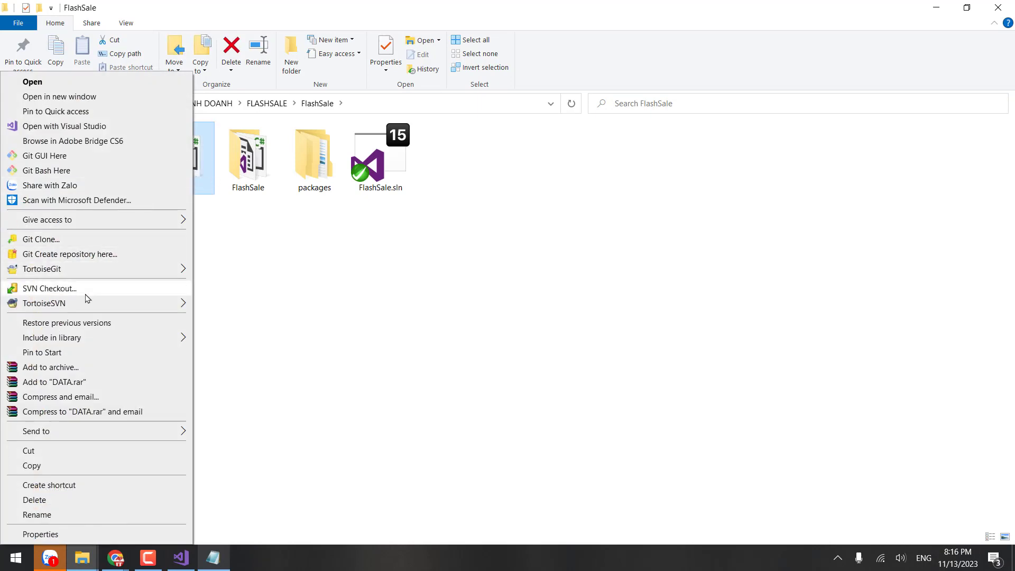
mouse_move(95, 305)
left_click(227, 361)
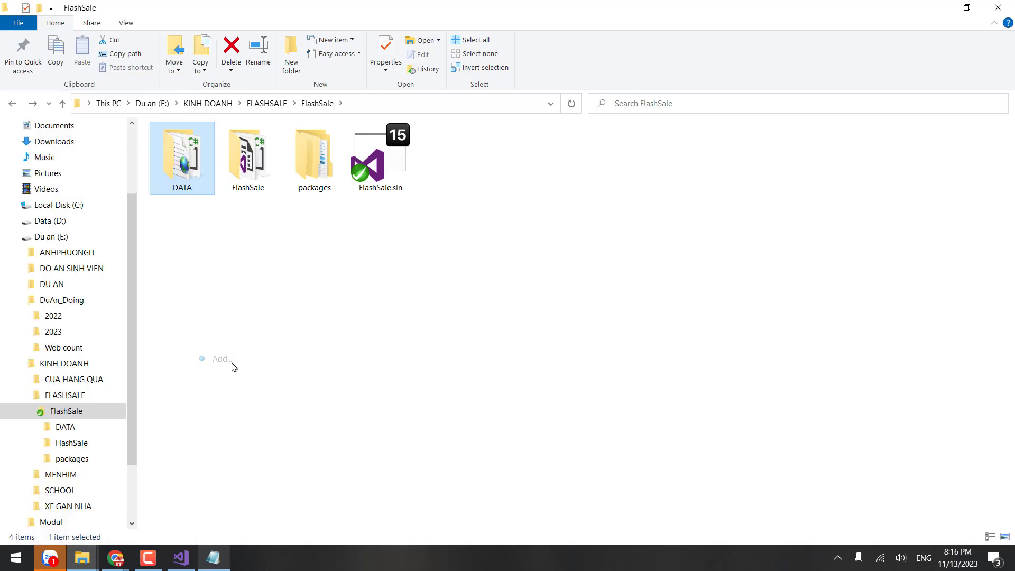
scroll(440, 291, "down", 3)
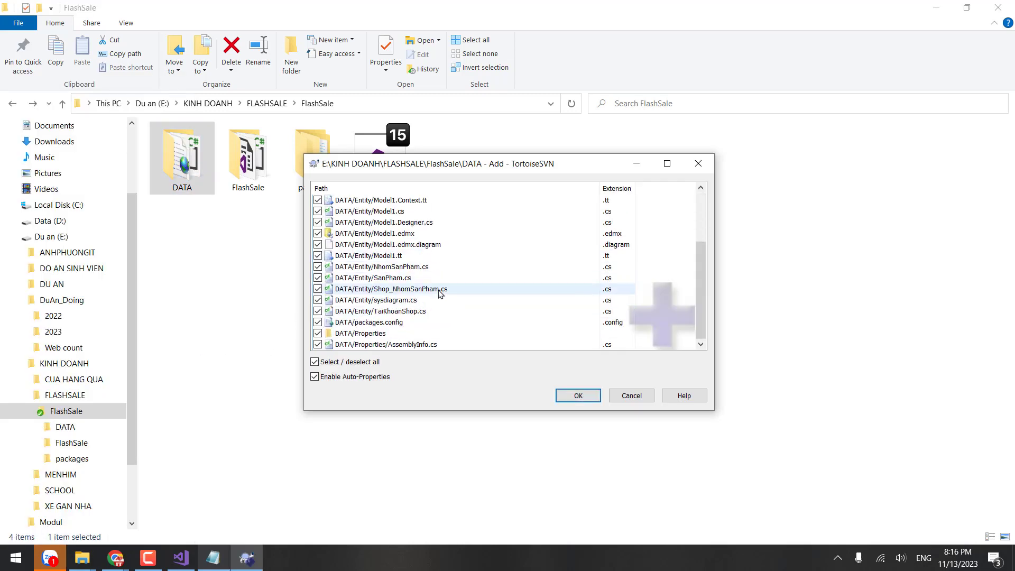
left_click(588, 400)
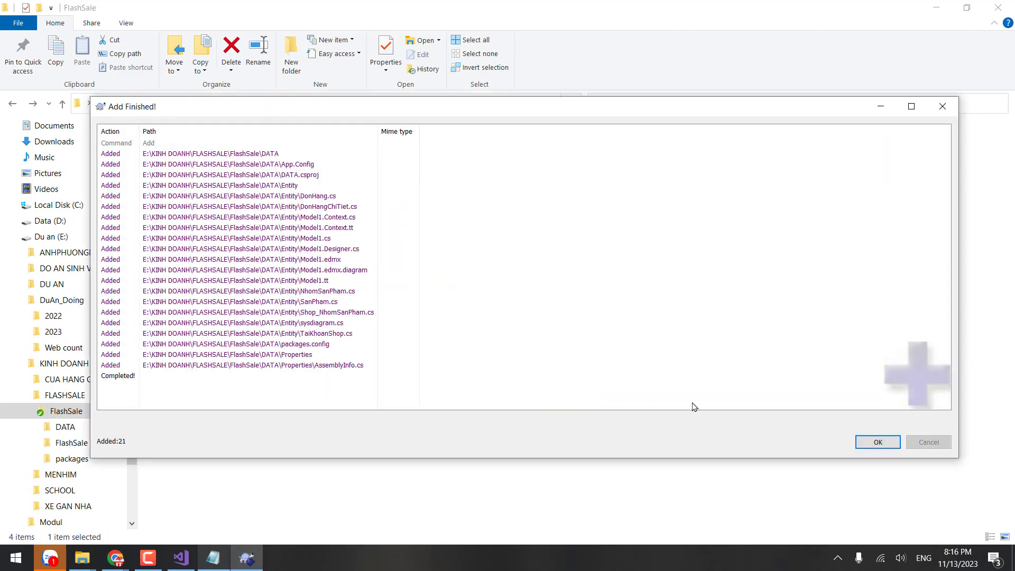
left_click(878, 442)
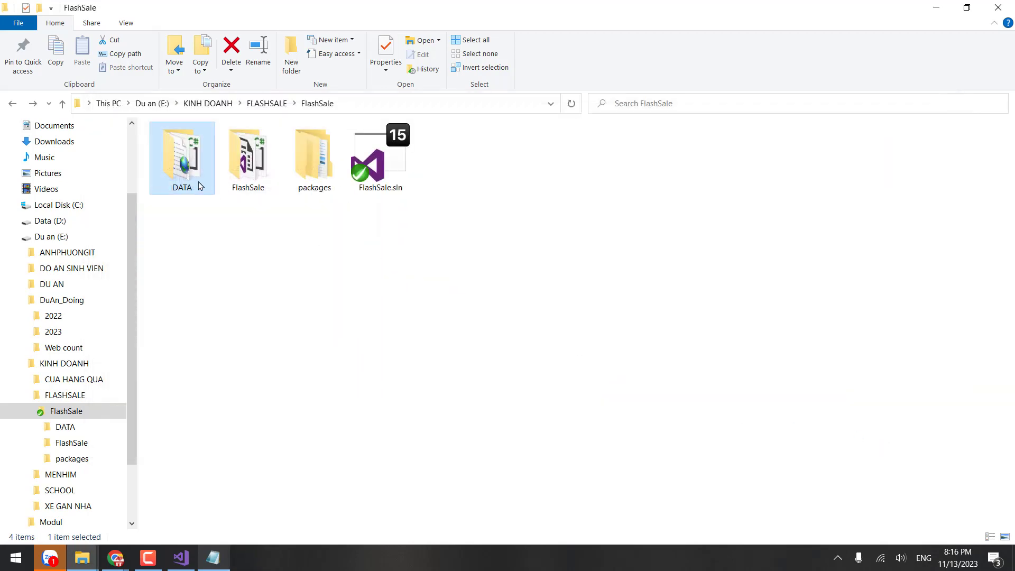
Step: Delete the bin and obj folders inside the FlashSale project folder
double_click(181, 158)
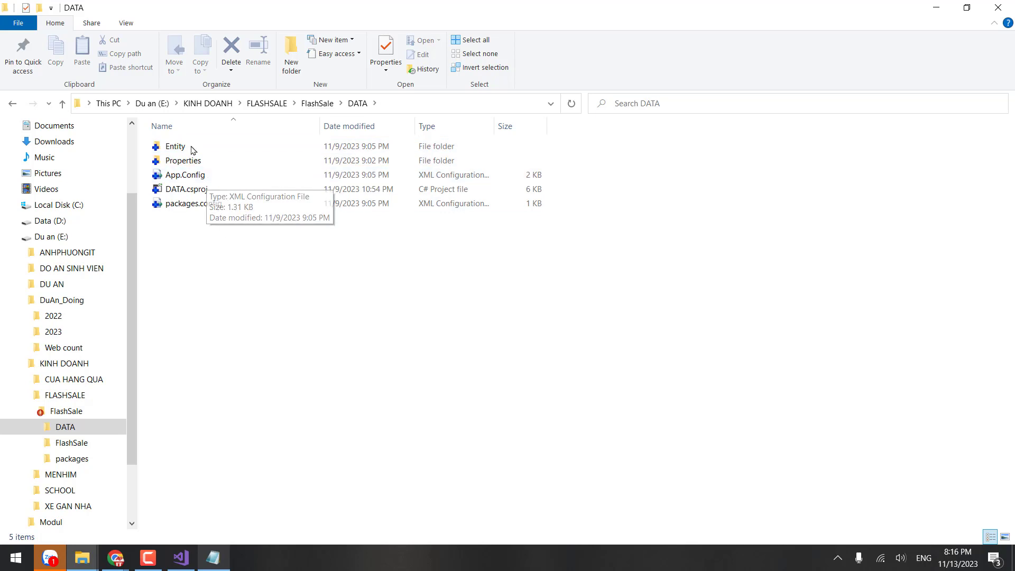
key("BackSpace")
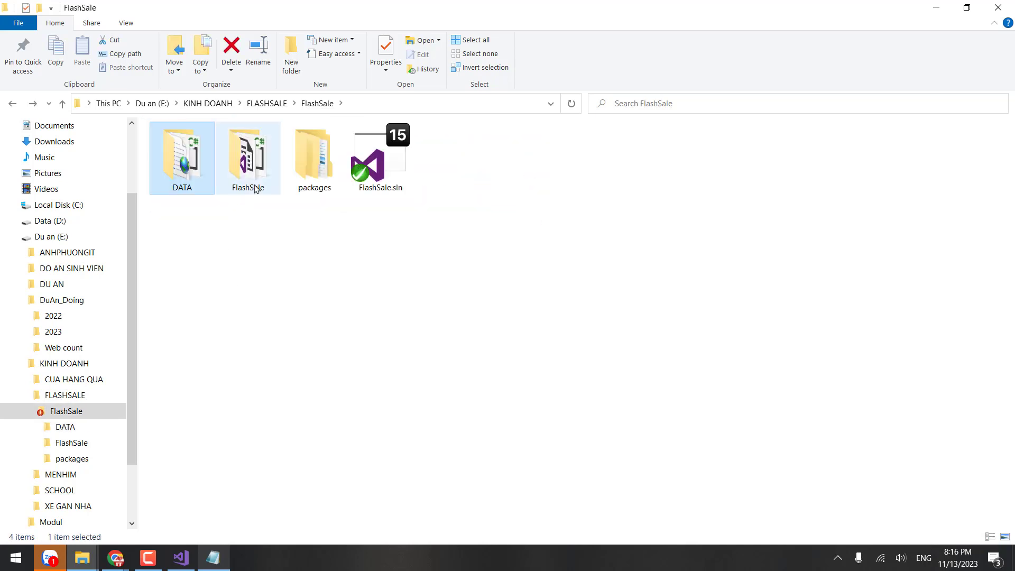
double_click(261, 184)
left_click(183, 175)
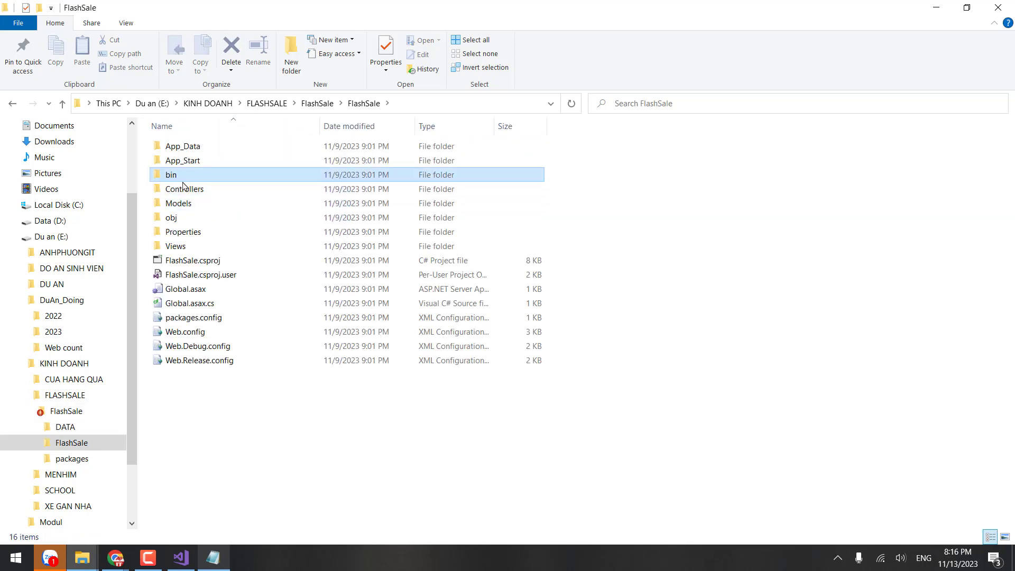
left_click(188, 221, "ctrl")
key("Delete")
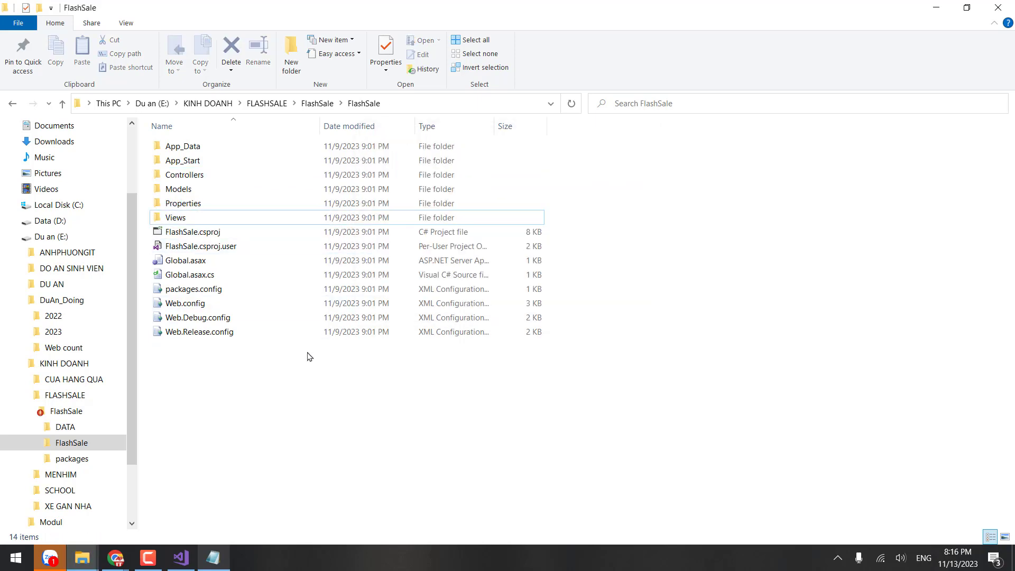
key("BackSpace")
Step: Add the FlashSale project folder with all its files to version control, reporting 18 items
right_click(245, 164)
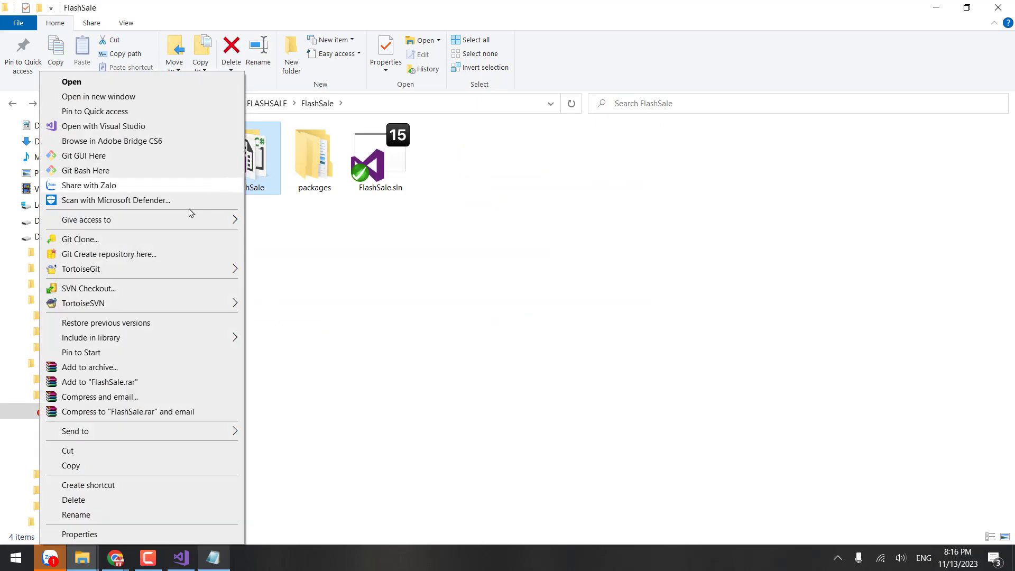
mouse_move(209, 311)
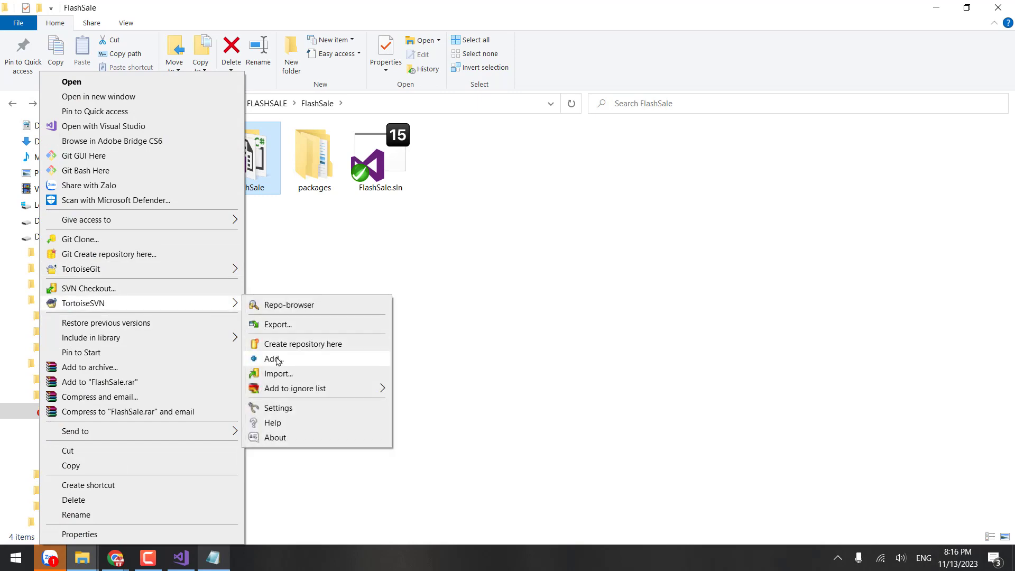
left_click(279, 360)
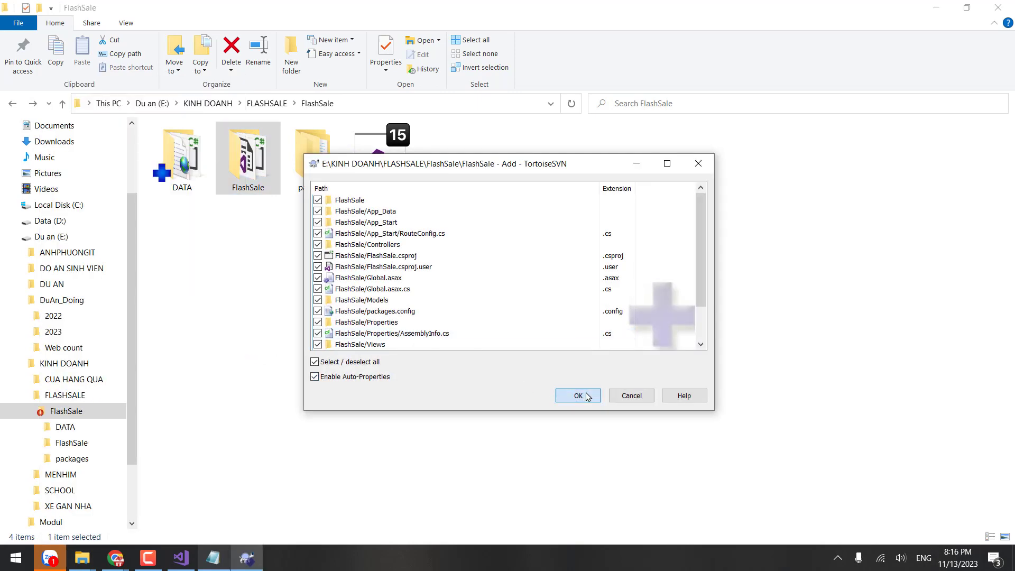
left_click(580, 394)
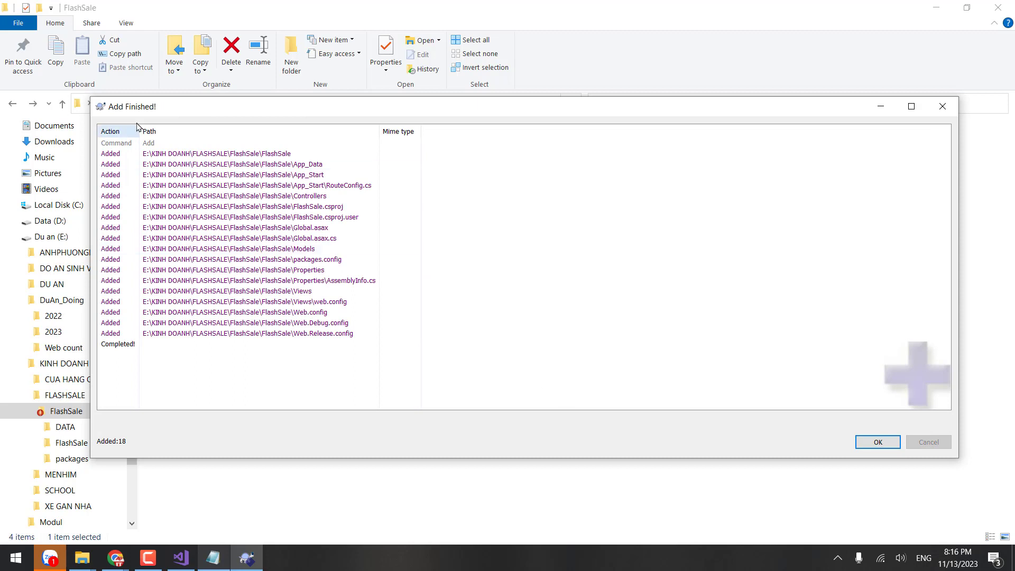
left_click(877, 442)
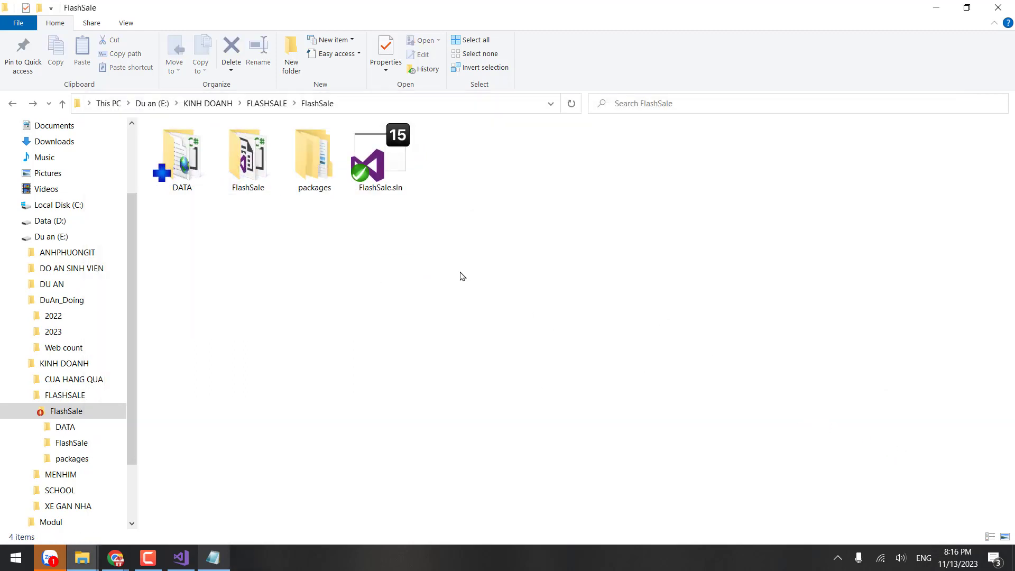
Step: Look inside the packages folder, then return to the solution folder
double_click(315, 190)
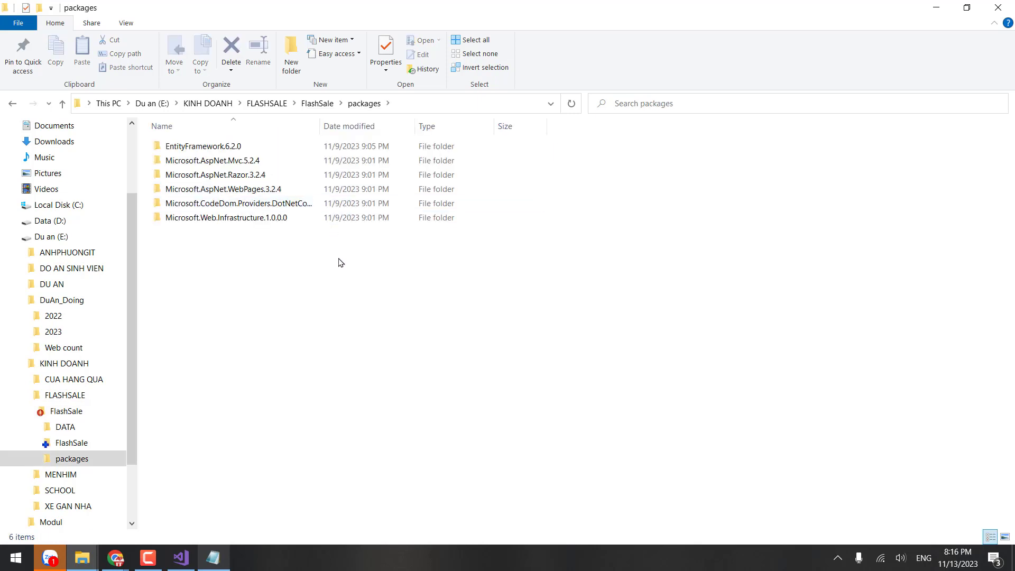
key("alt+Left")
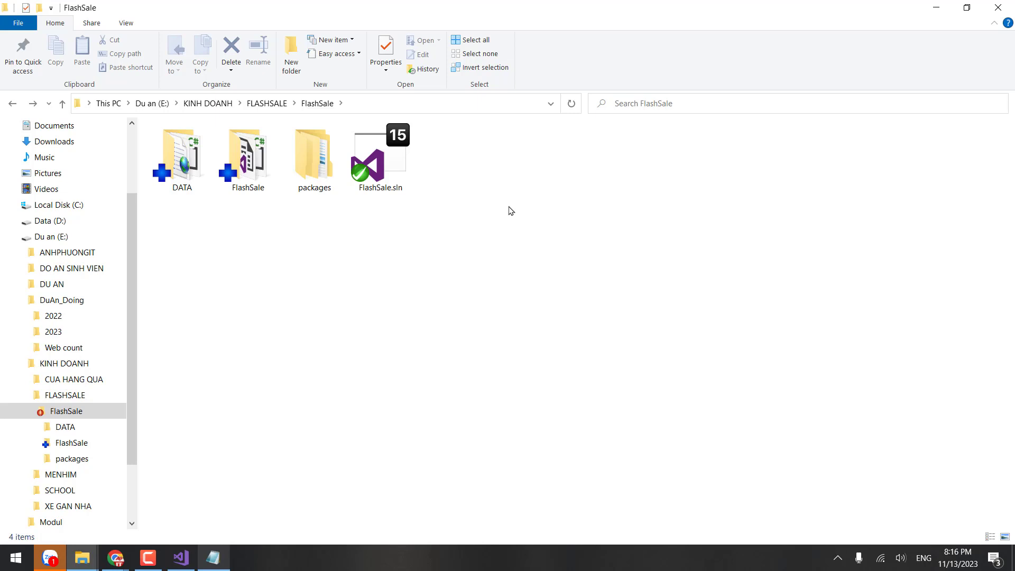
right_click(480, 206)
left_click(280, 164)
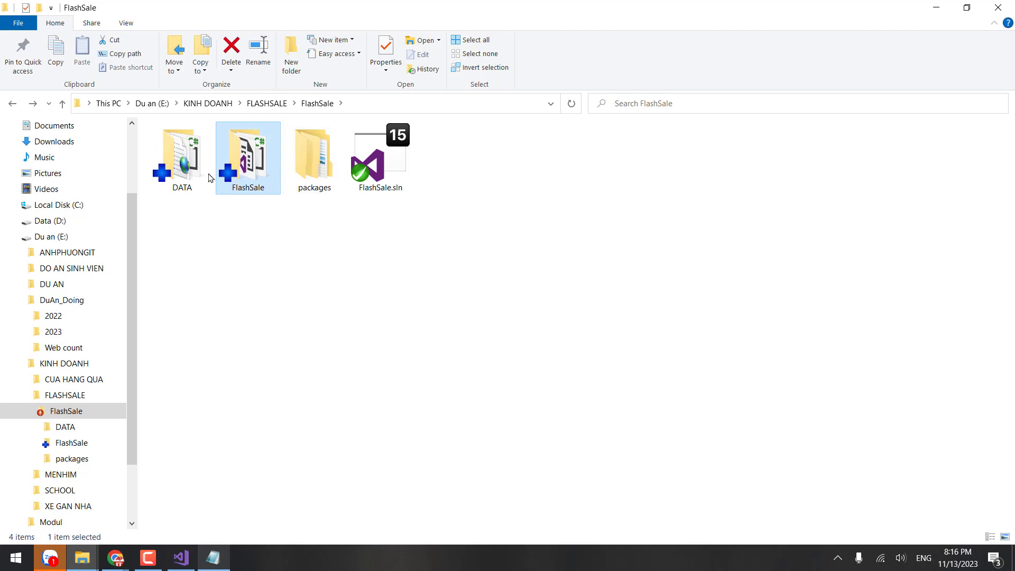
Step: Return to the SVN notes in Notepad and place the caret at the end of the Add line
left_click(209, 175)
left_click(213, 557)
left_click(259, 343)
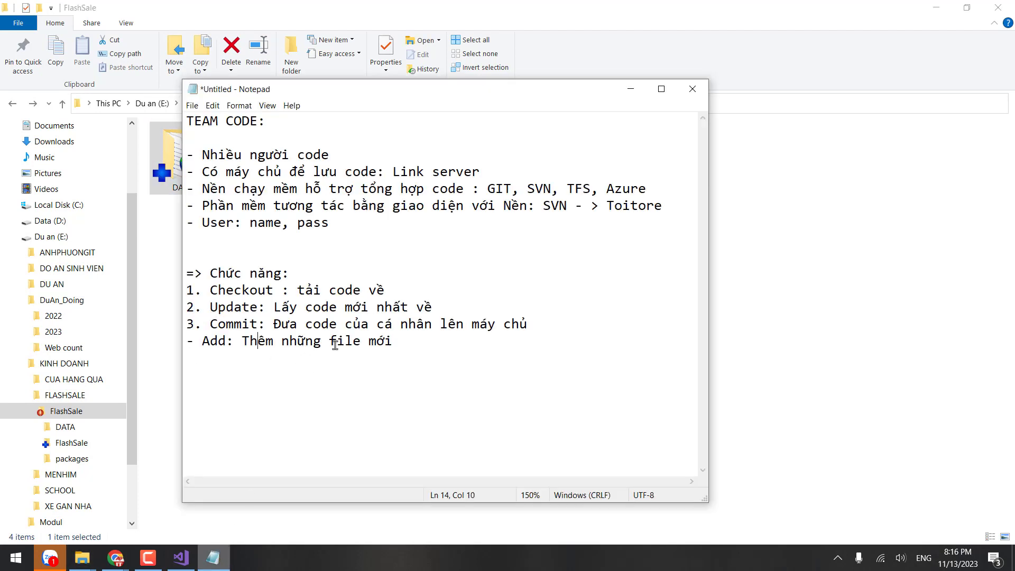
left_click_drag(397, 341, 176, 337)
left_click(422, 344)
Step: Add the note '- Commit: Add, modified , delete', then switch back to the FlashSale folder
type("- Commit: Add, moddi")
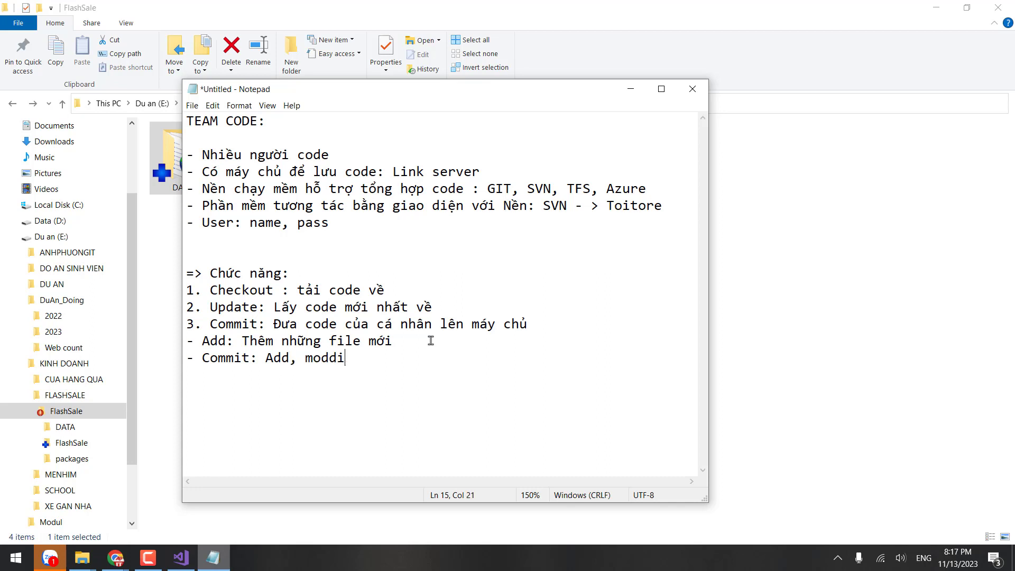
key("BackSpace")
key("BackSpace")
type("fi")
key("BackSpace")
type("ifier")
key("BackSpace")
type("d , delete")
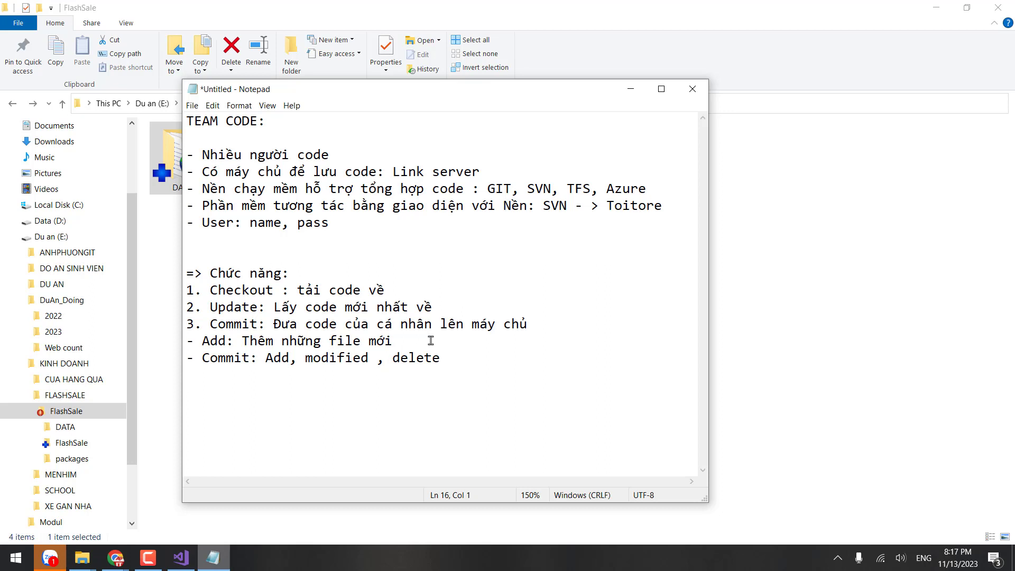
double_click(422, 360)
left_click(390, 375)
left_click(840, 227)
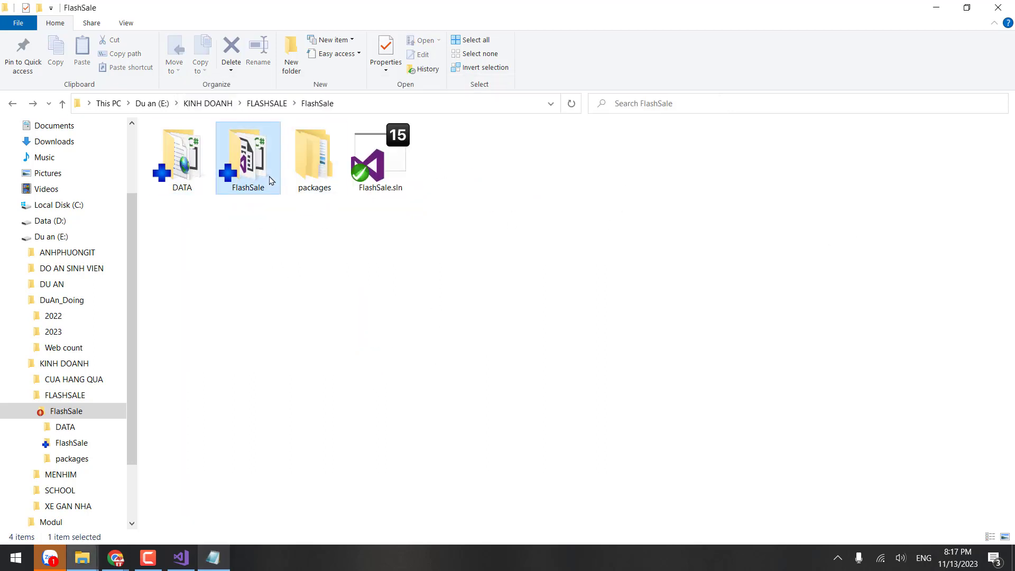
Step: Start an SVN Commit of the selected DATA and FlashSale folders
left_click(239, 178, "shift")
right_click(249, 173)
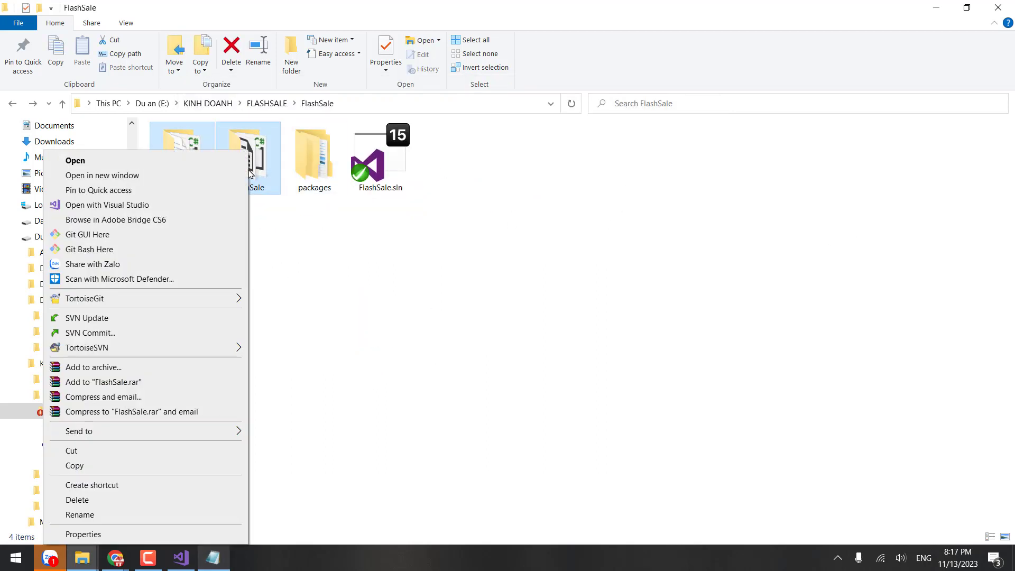
left_click(118, 335)
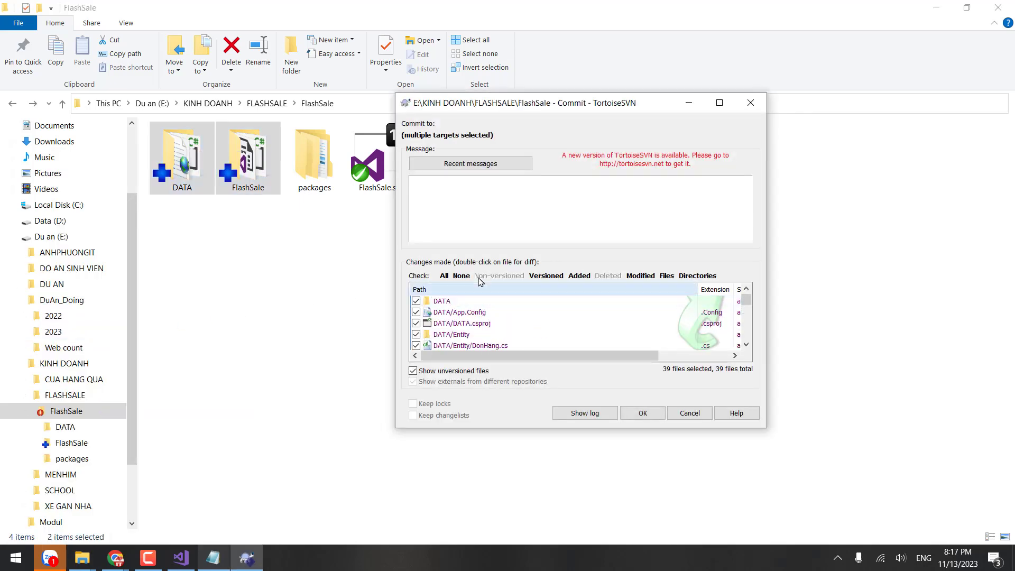
left_click(516, 203)
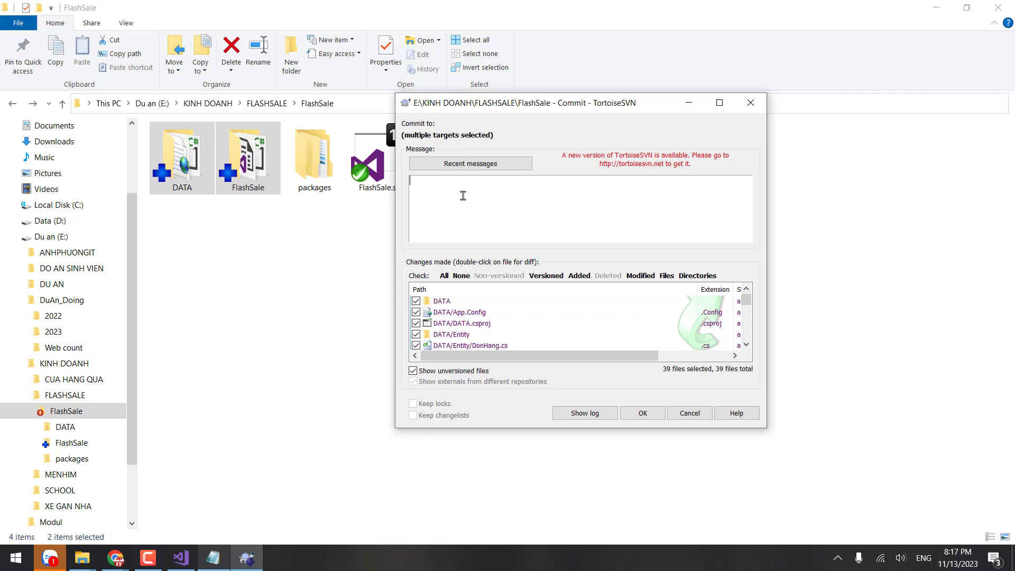
Step: Enter the message '13/11/2023' plus the author's name and '- them 2 project', committing at revision 2
type("13/11/2023 van anh")
key("Return")
key("BackSpace")
key("BackSpace")
key("BackSpace")
key("Return")
type("- them 2 pro")
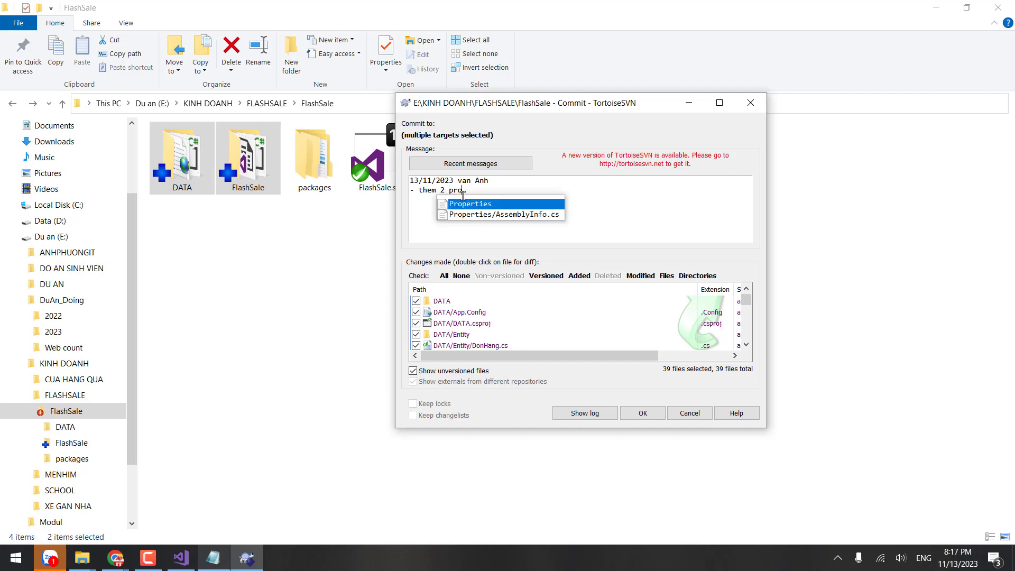
type("ject")
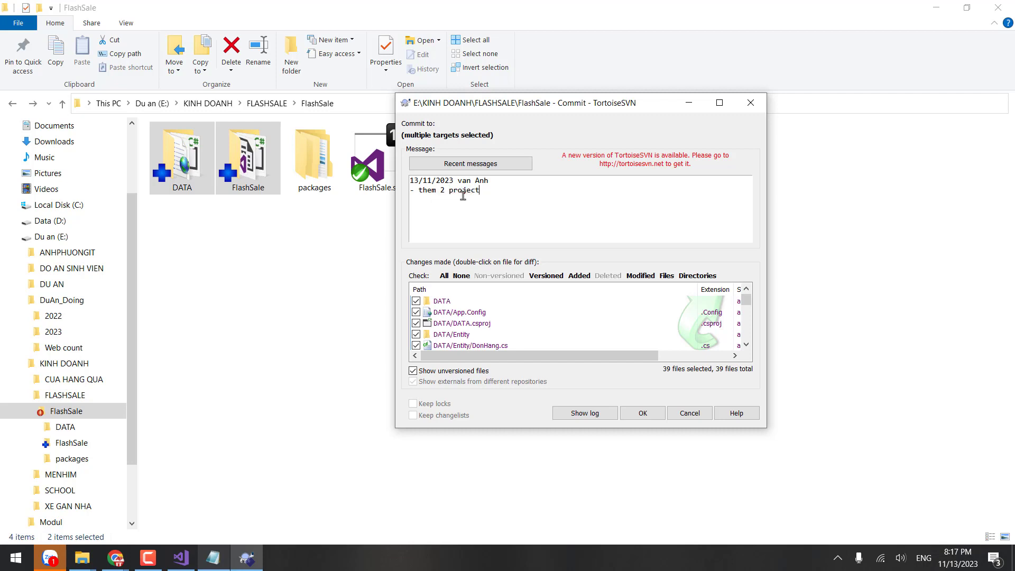
left_click_drag(484, 192, 409, 194)
left_click(450, 195)
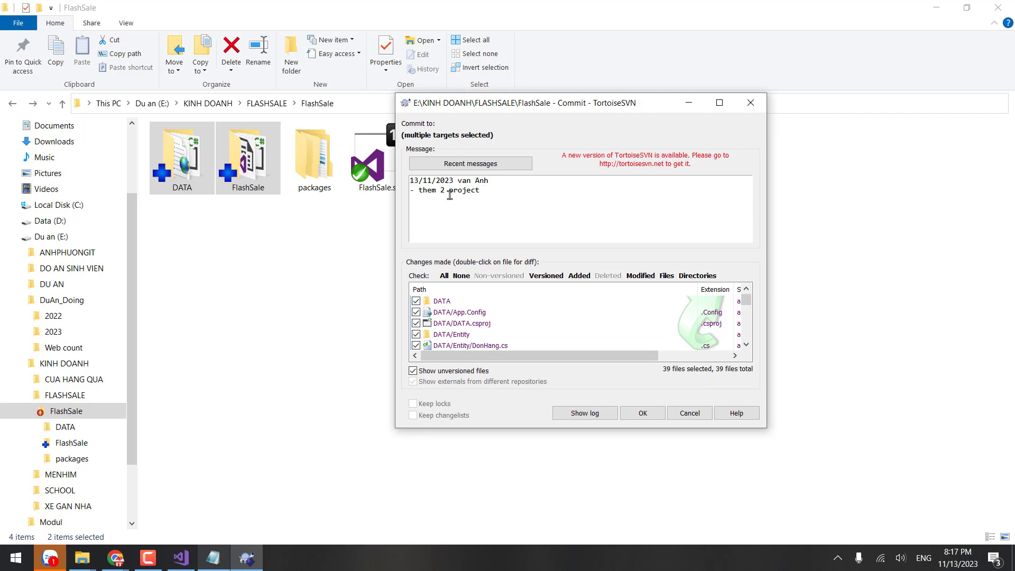
left_click(661, 415)
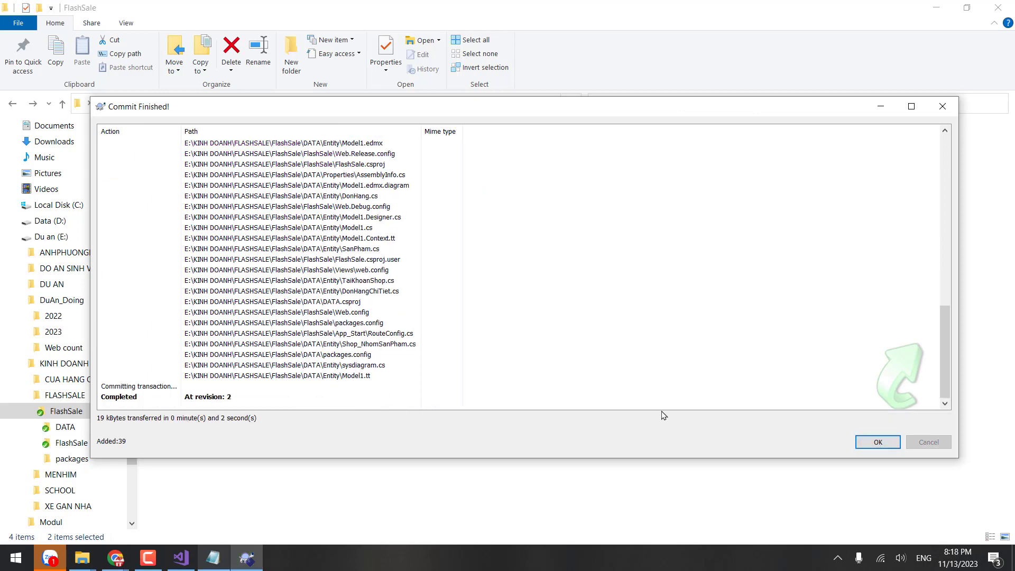
left_click(878, 443)
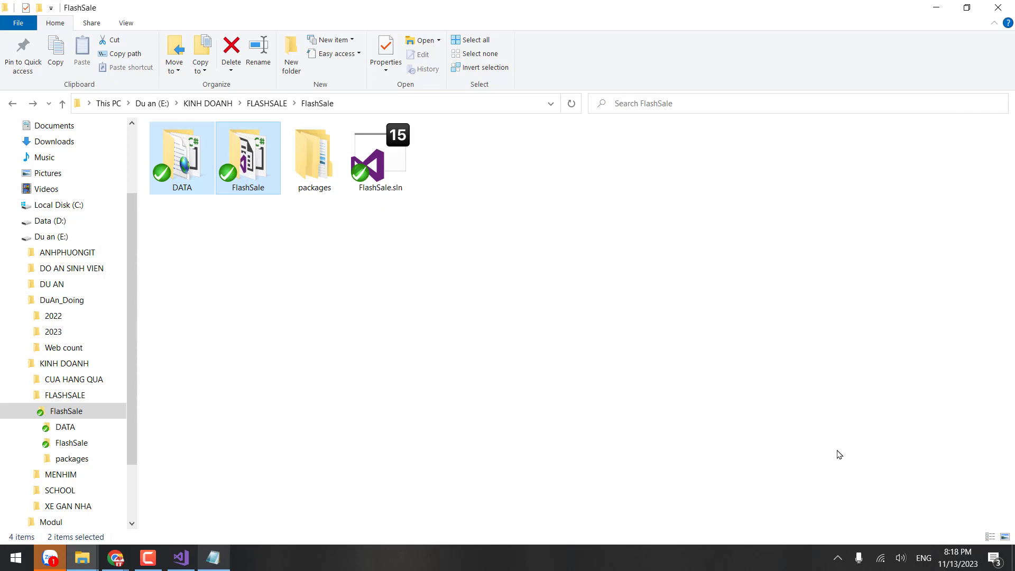
left_click(450, 263)
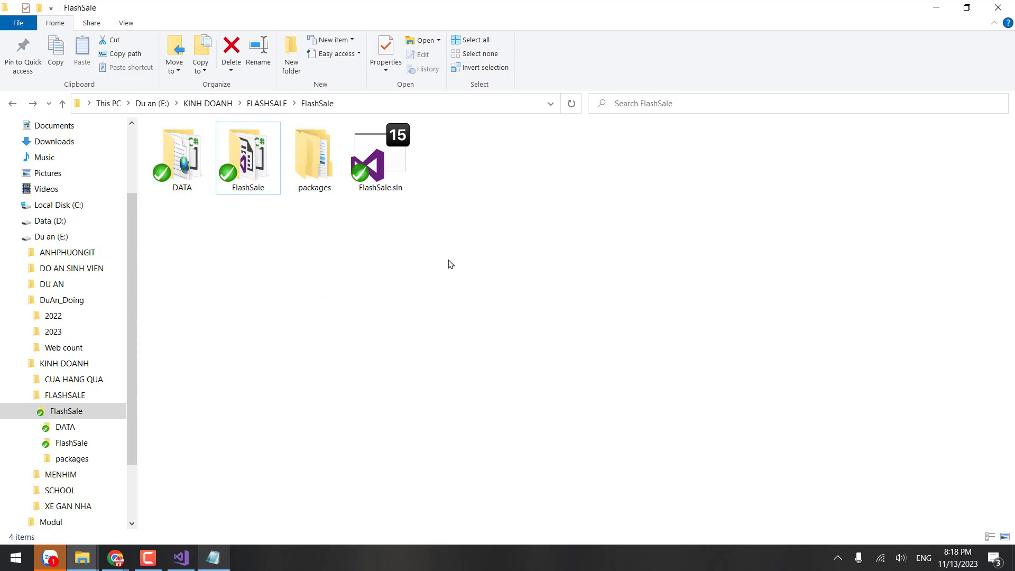
right_click(449, 264)
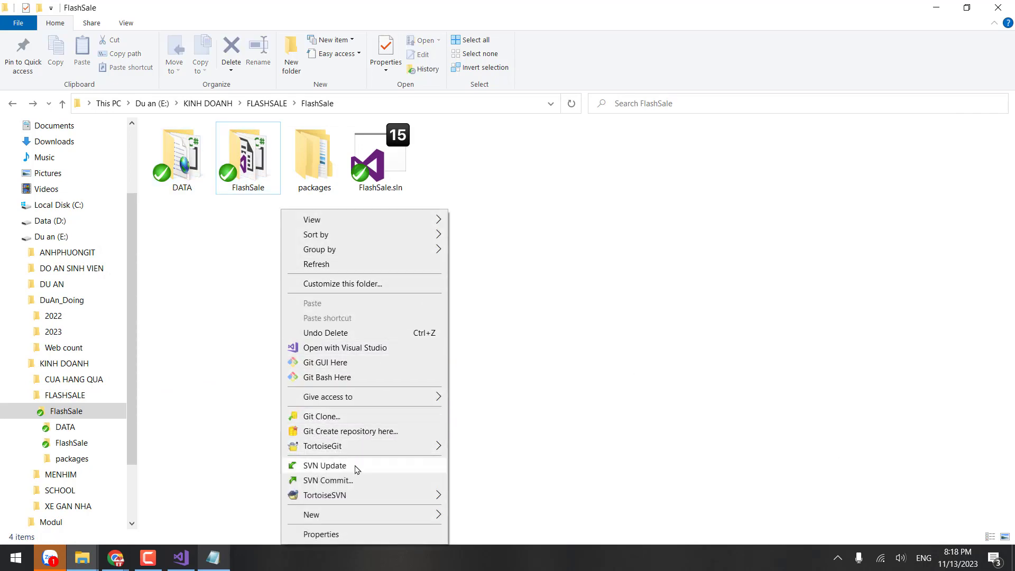
mouse_move(351, 497)
left_click(493, 119)
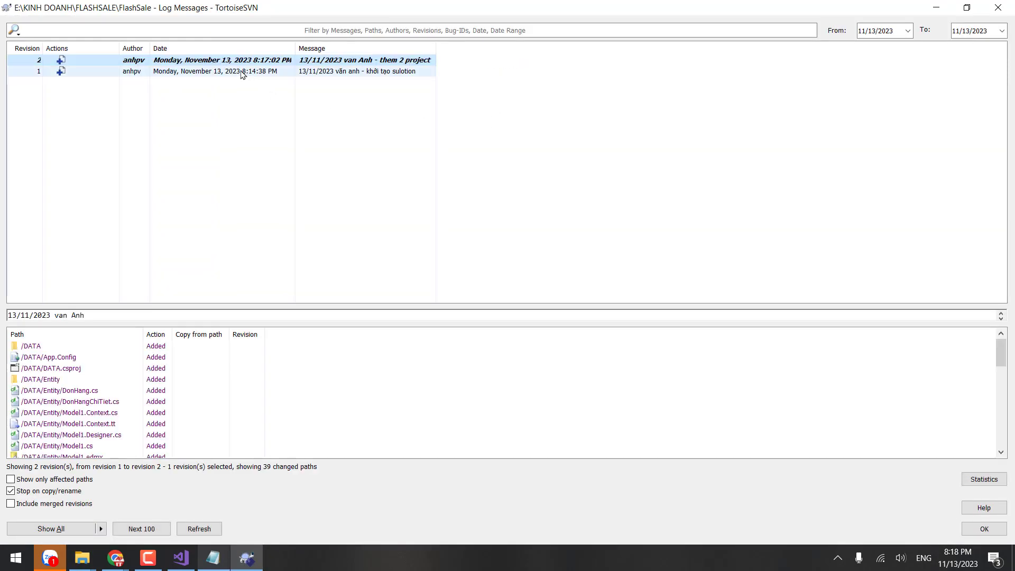
left_click(243, 72)
key("Up")
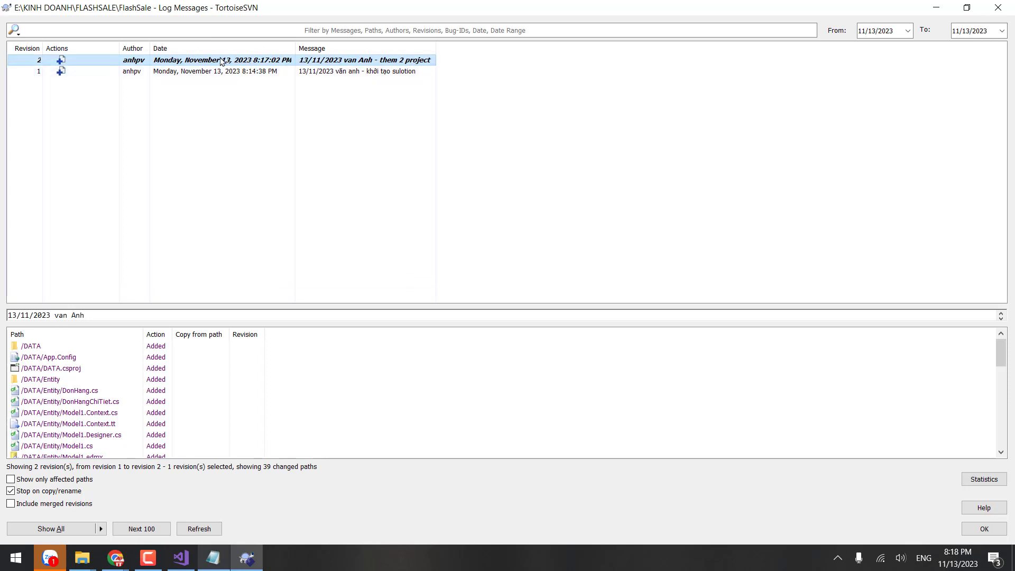
left_click(208, 72)
left_click(42, 61)
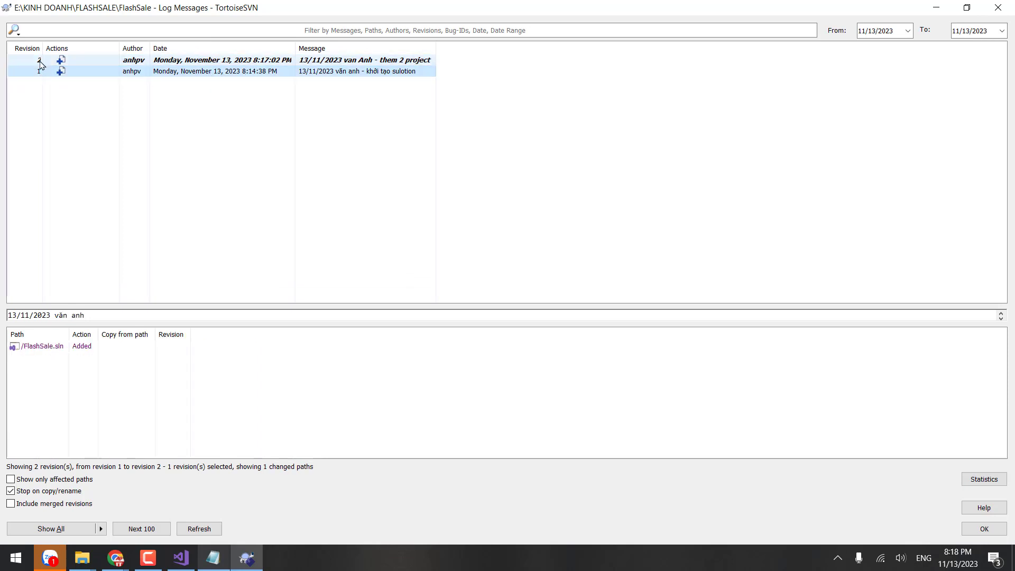
left_click(196, 72)
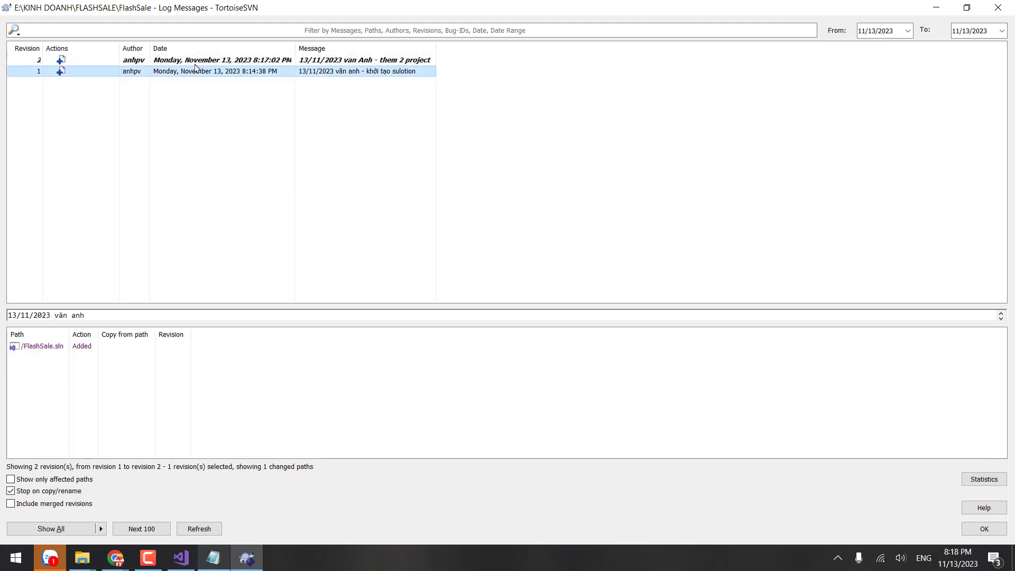
left_click(195, 61)
left_click(163, 73)
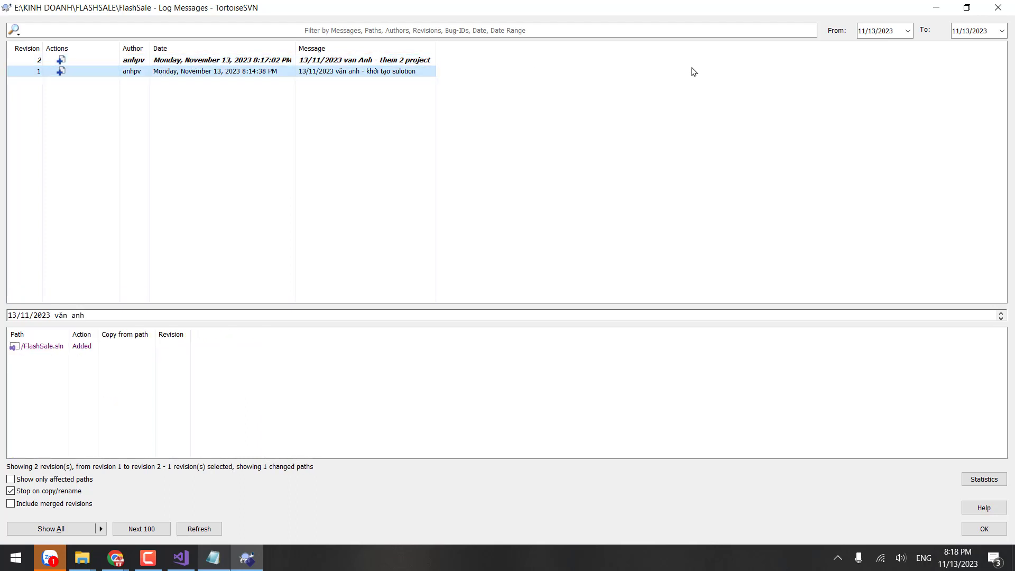
left_click(998, 7)
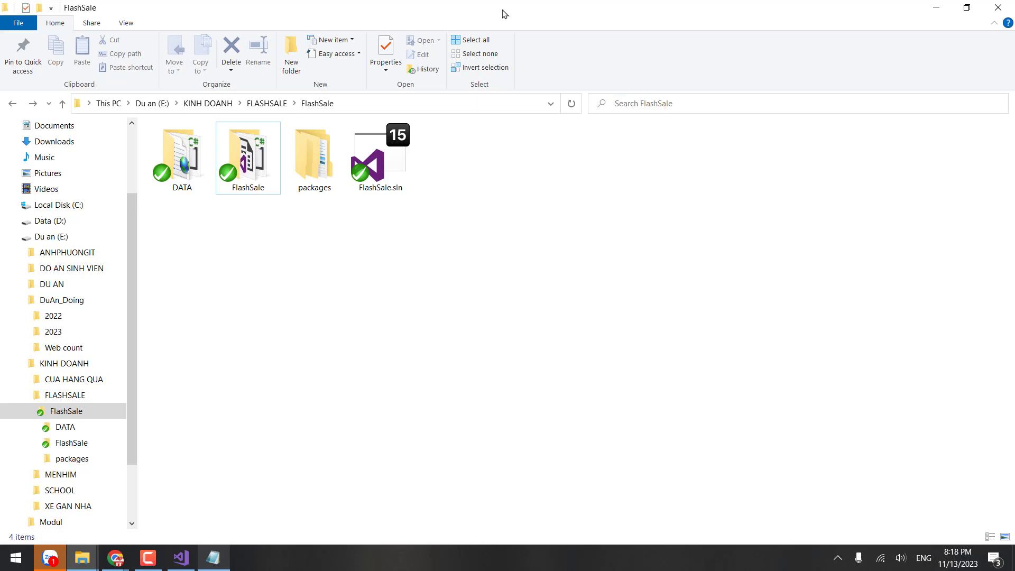
Step: Briefly show and hide Zalo, then bring up the FlashSale solution and the TEAM CODE notes
left_click(48, 561)
left_click(47, 559)
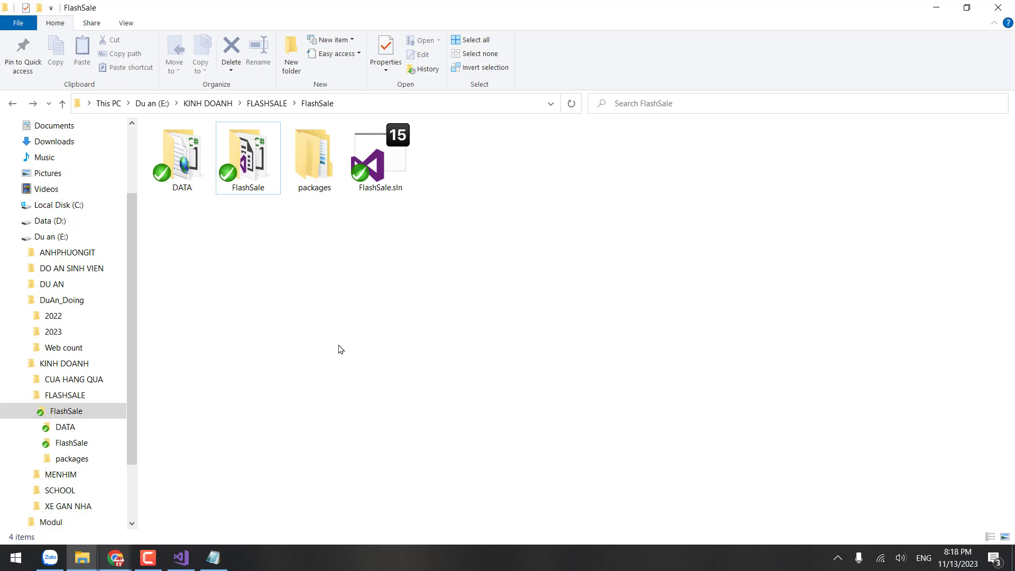
left_click(183, 556)
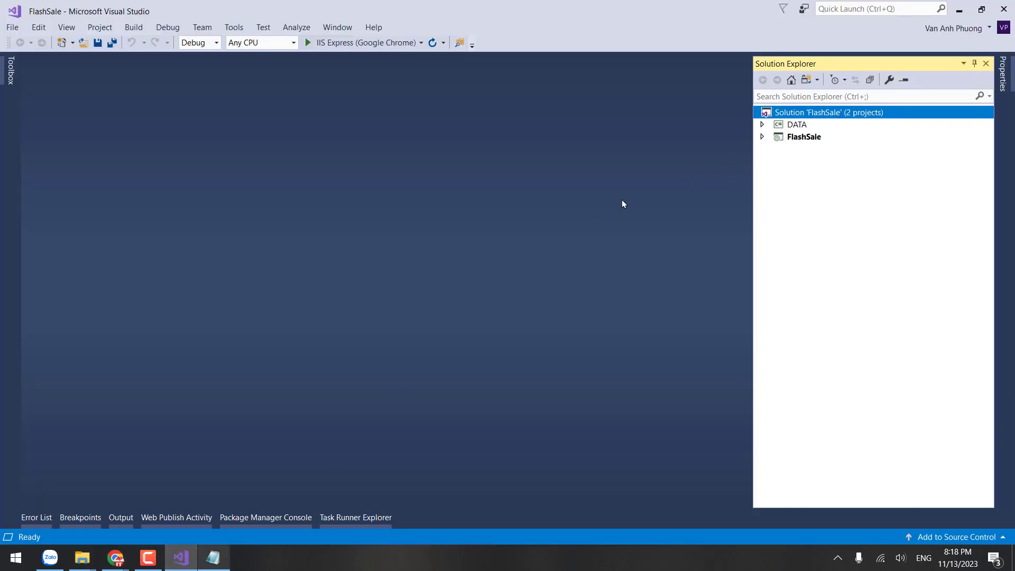
left_click(182, 556)
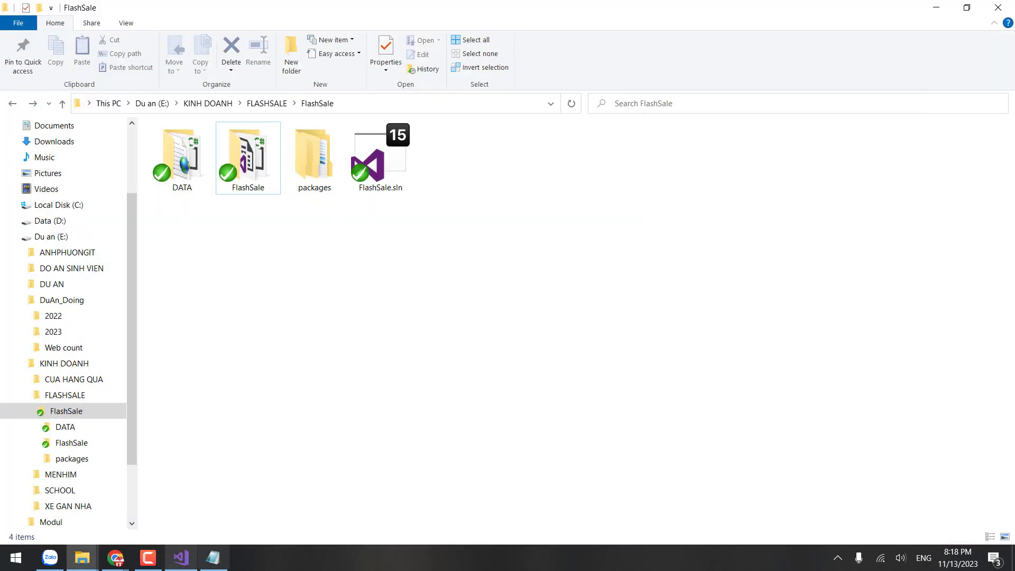
left_click(182, 556)
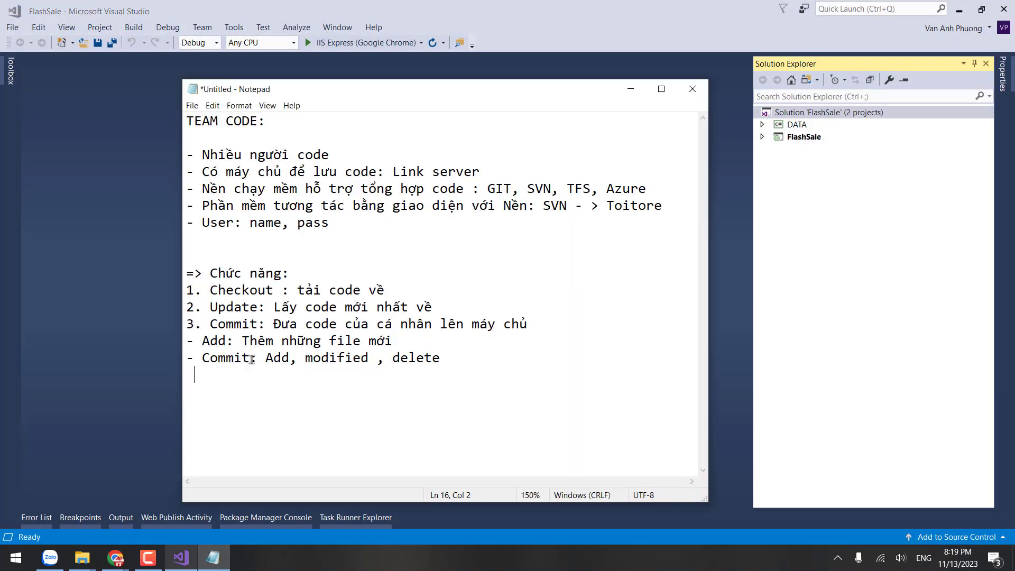
Step: Begin point 4 on empty line 16 with '4. Xử lý các trường hợp'
key("BackSpace")
type("4")
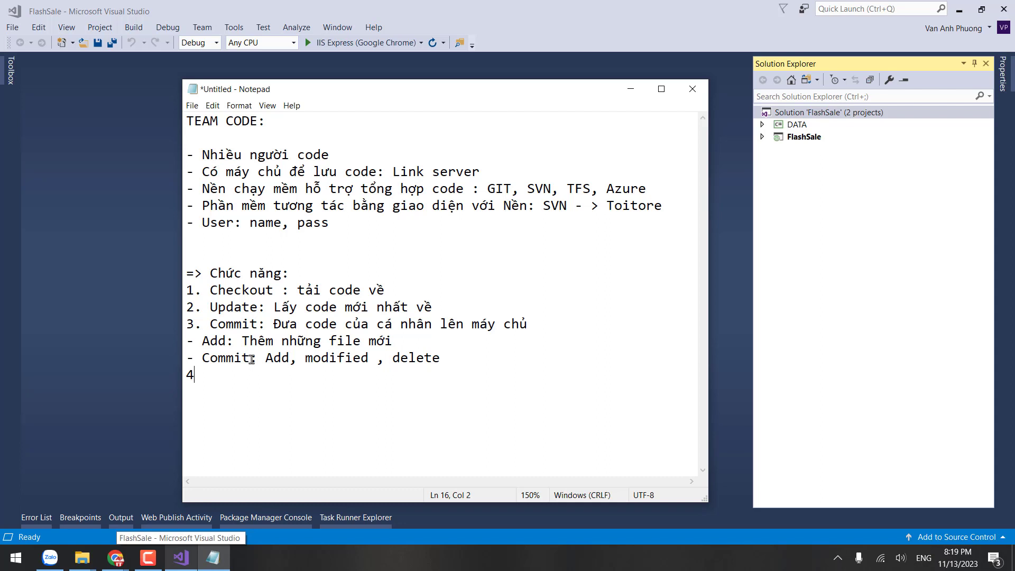
type(". Xử lý các trường hj")
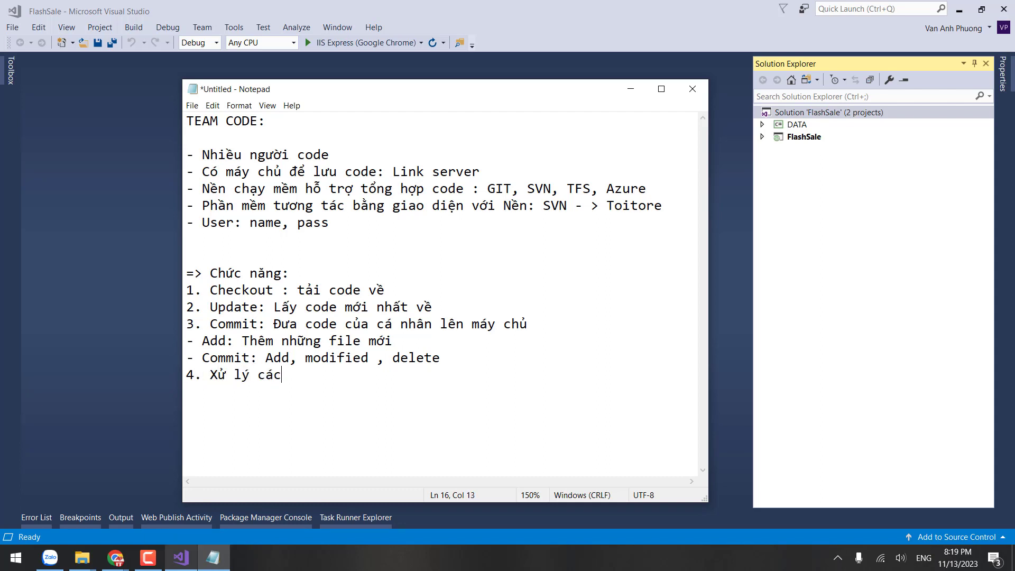
key("BackSpace")
key("BackSpace")
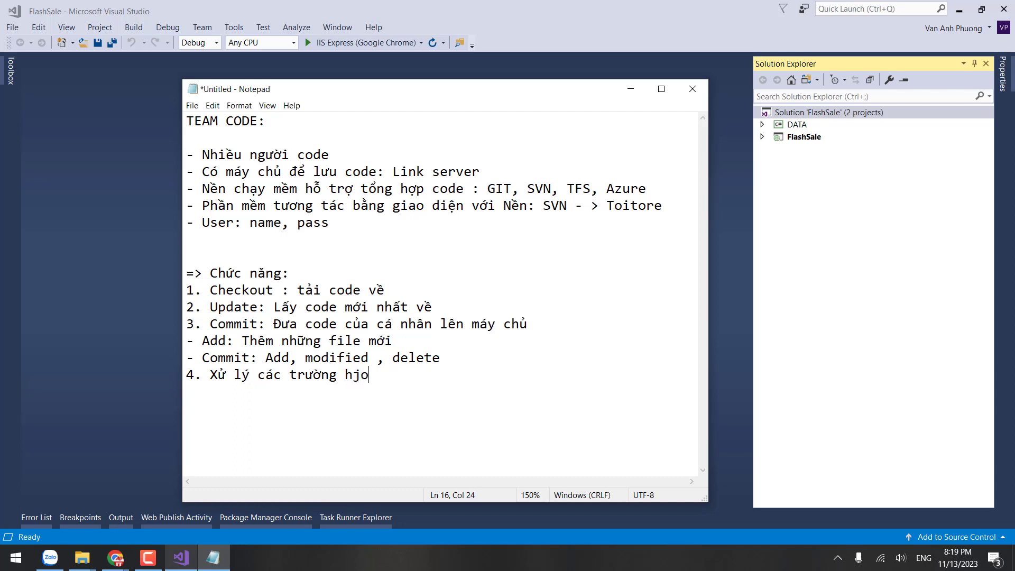
type("hớp p")
key("BackSpace")
key("BackSpace")
Step: Finish it with 'xung đột' and add '- Merged: 2 người cùng code 1 file => nhưng tool tự trôn'
type("xung đột")
type("-")
type(" Me")
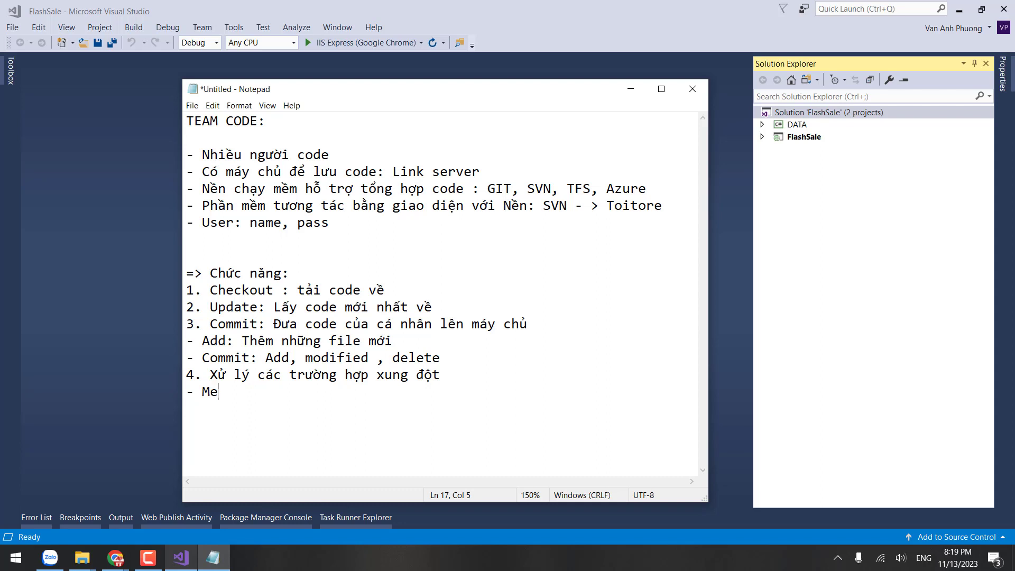
type("ger")
key("BackSpace")
type("d: 2 nguwoif")
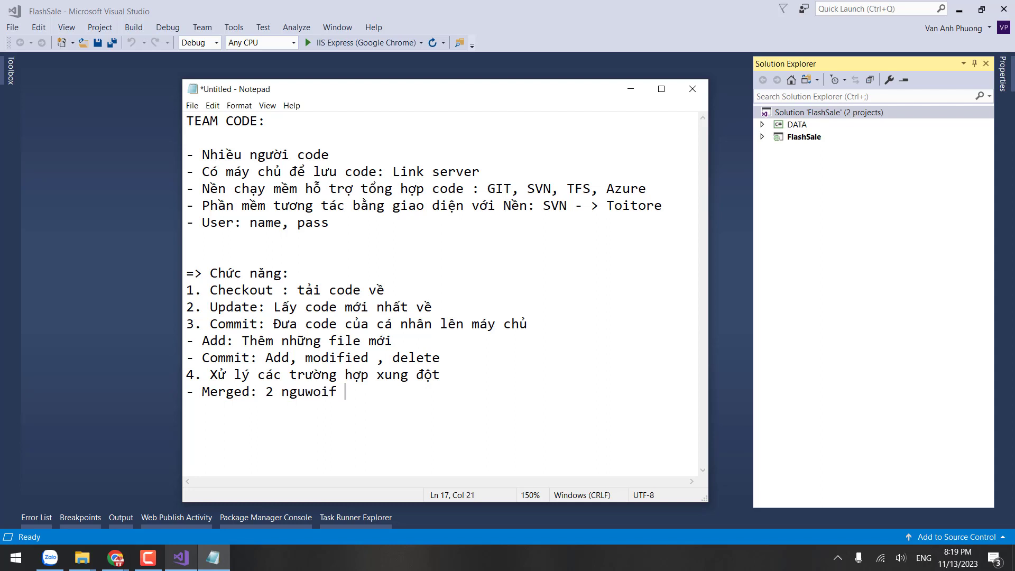
key("BackSpace")
key("BackSpace")
key("BackSpace")
key("BackSpace")
key("BackSpace")
type("woif")
type("cùng code")
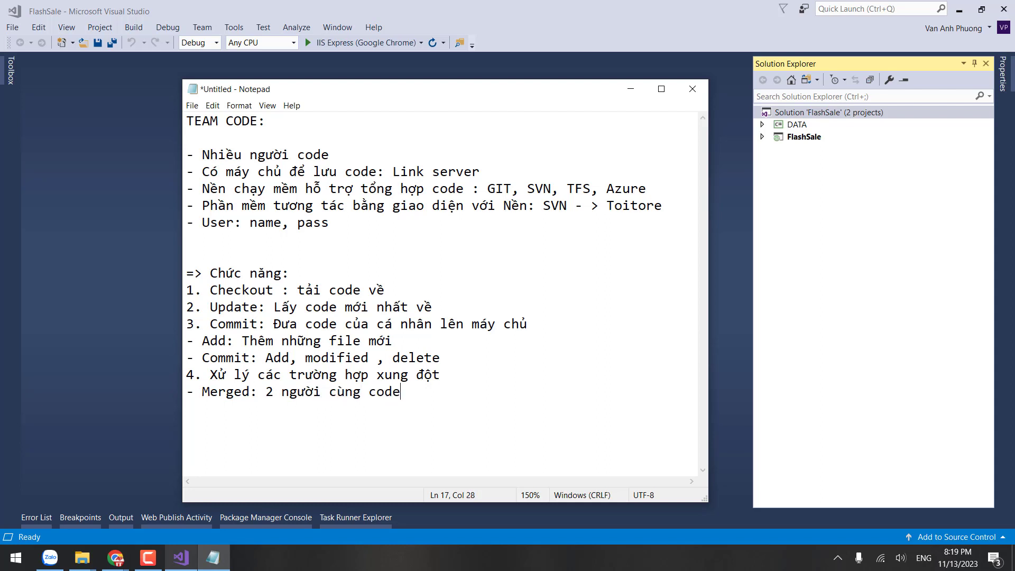
type(" 1 file => nhưng")
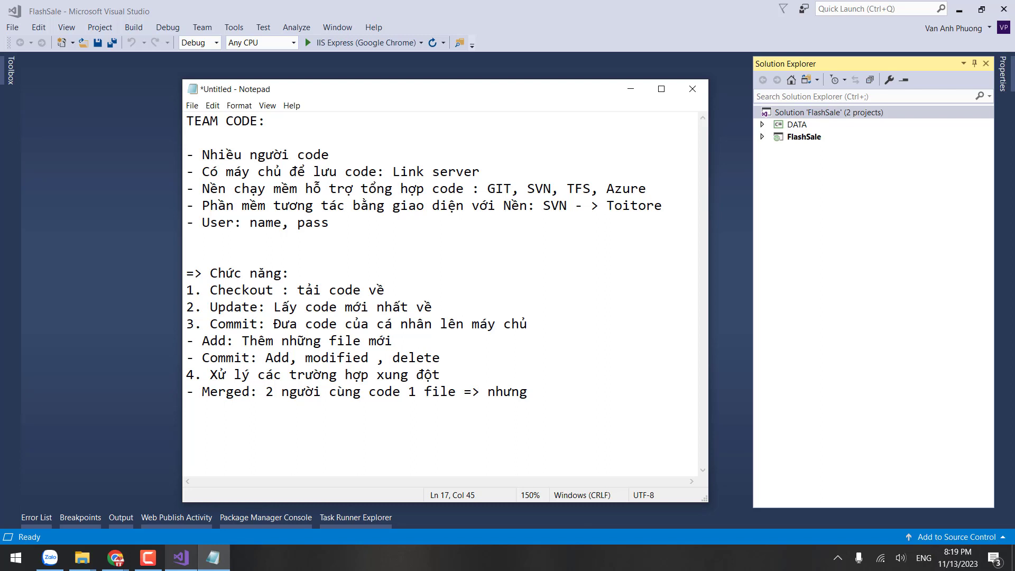
type(" tool tự h")
key("BackSpace")
type("trôn")
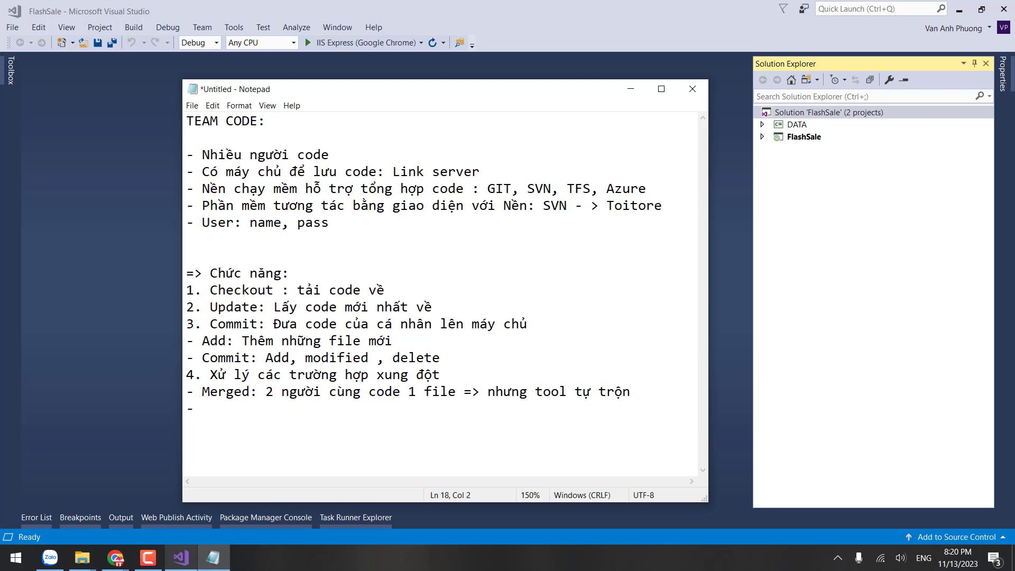
Step: Add the line '- Flix: Tool không tự động merged được thì báo đỏ, bắt buộc phải xử lý bằng tay', fixing typos
type("lix")
left_click(234, 411)
key("BackSpace")
type("c")
type("hỏi")
key("BackSpace")
key("BackSpace")
key("BackSpace")
type("Tool không tựddoo")
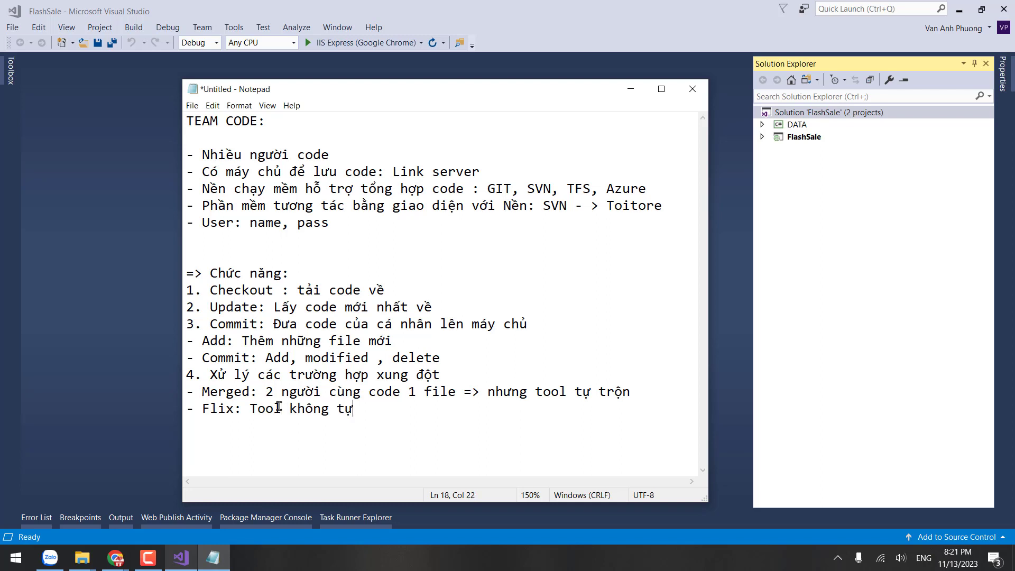
key("BackSpace")
key("BackSpace")
key("BackSpace")
key("BackSpace")
type("động me")
type("rger")
type("d được thì ba")
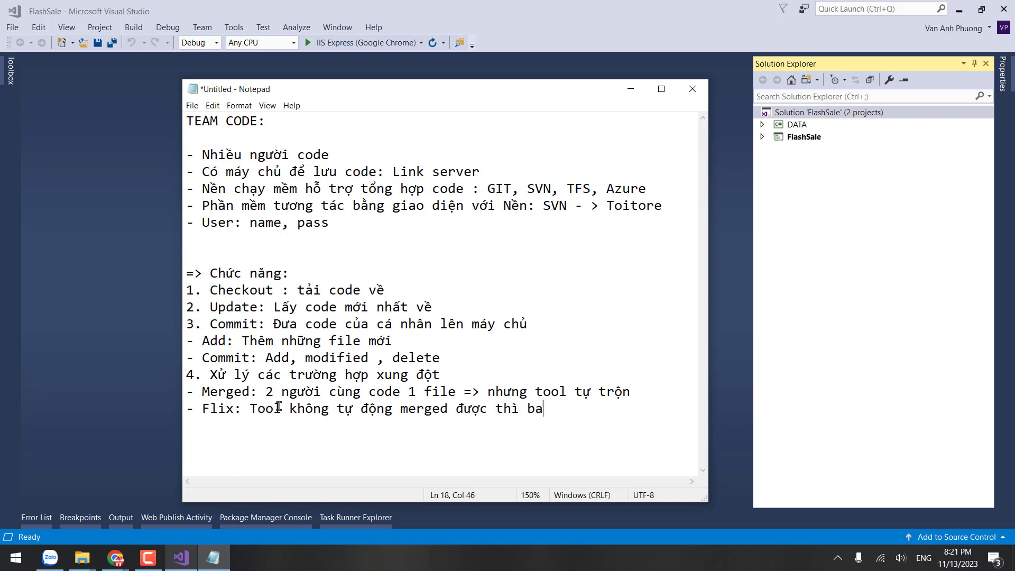
key("BackSpace")
type("áo đỏ, bắt buo")
type("c p")
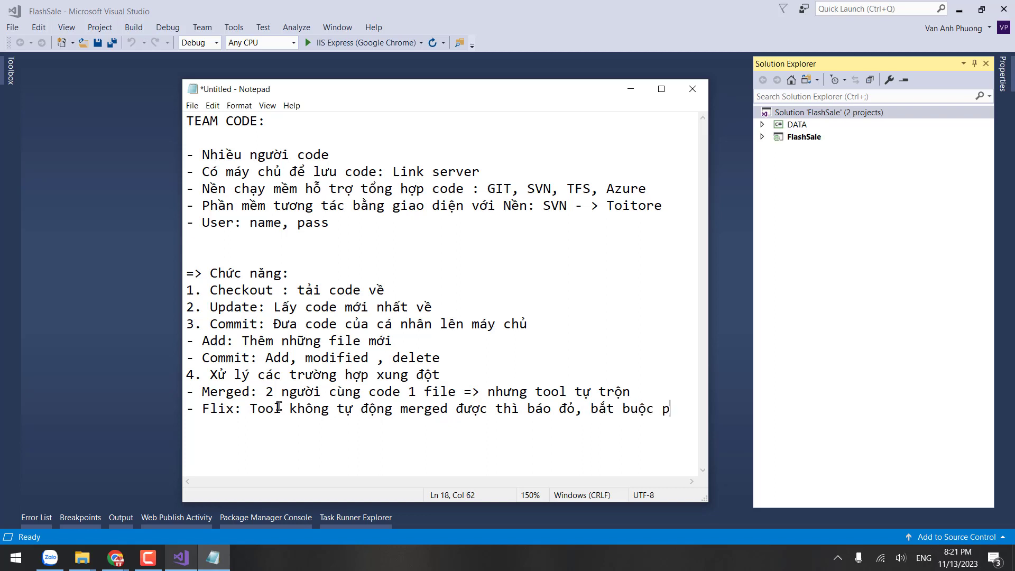
type("hai")
type(" xử l")
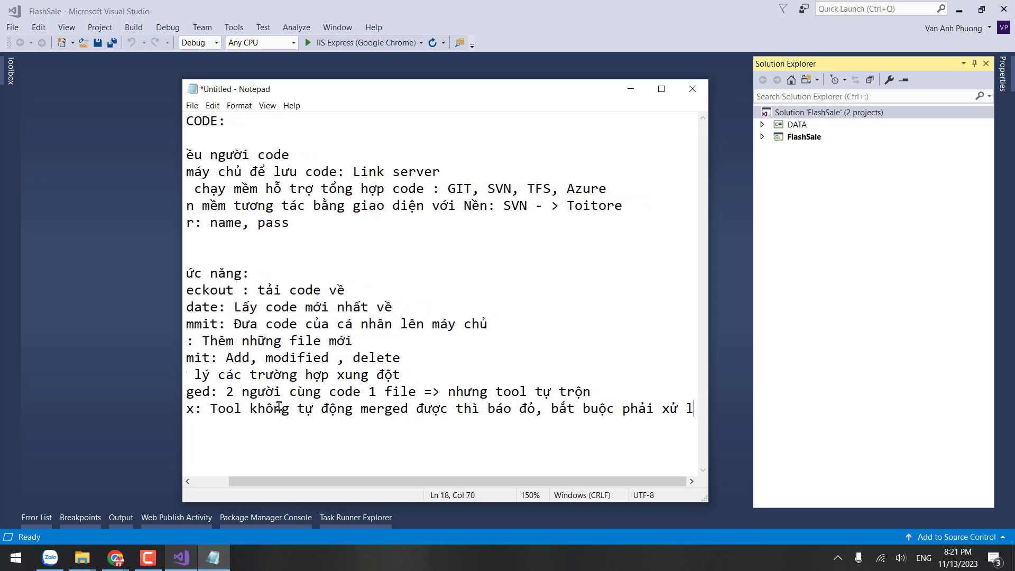
type("ý bang tay")
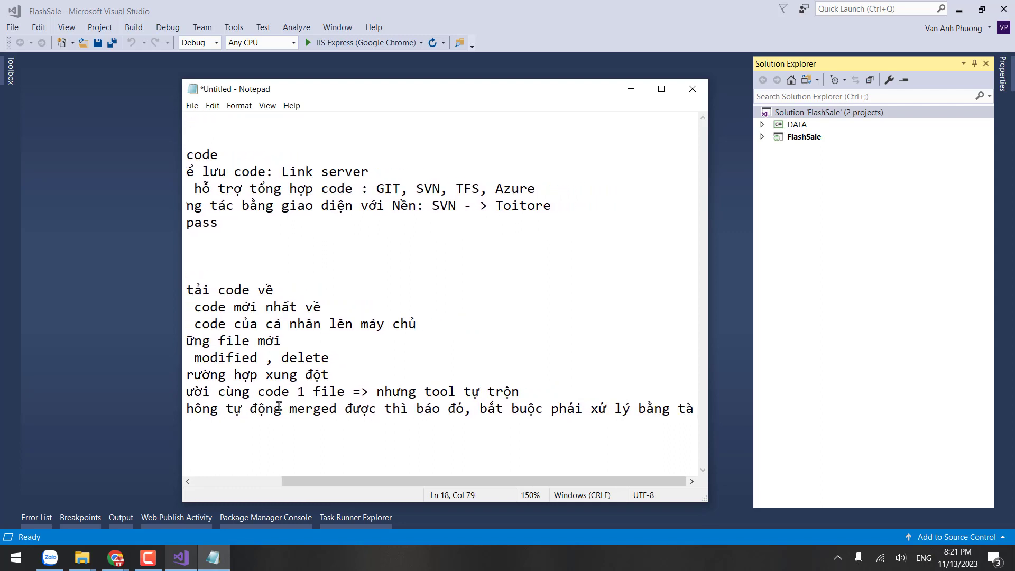
key("Return")
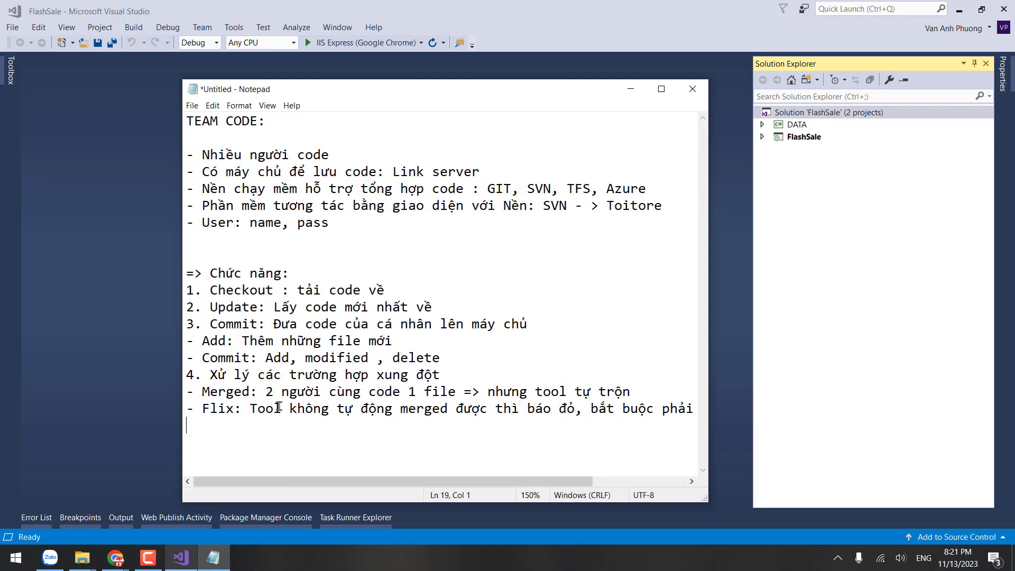
left_click(387, 391)
Step: Save the notes on the Desktop under the file name 'Bai 4 - du an - teamcode'
key("ctrl+s")
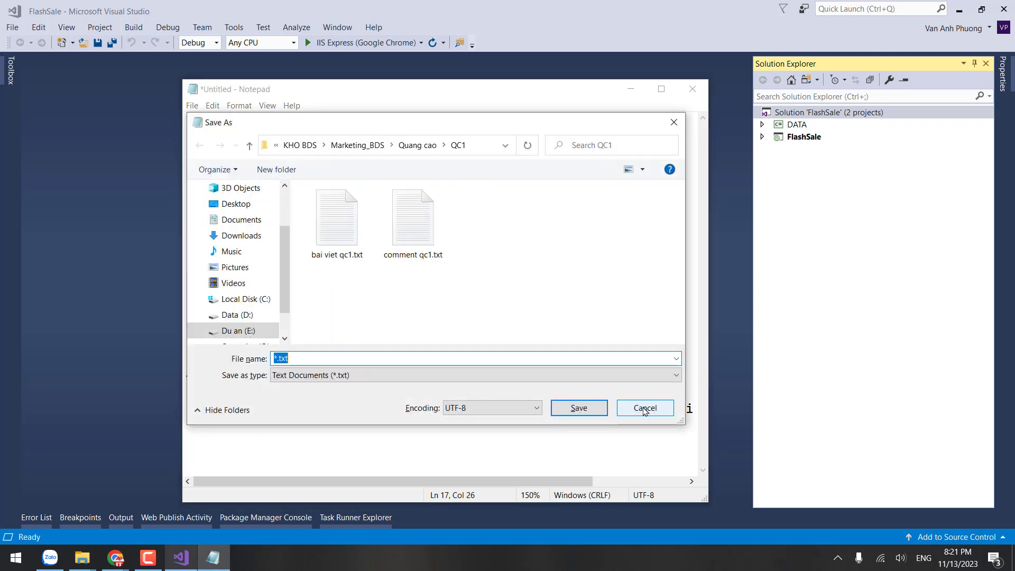
left_click_drag(644, 412, 324, 295)
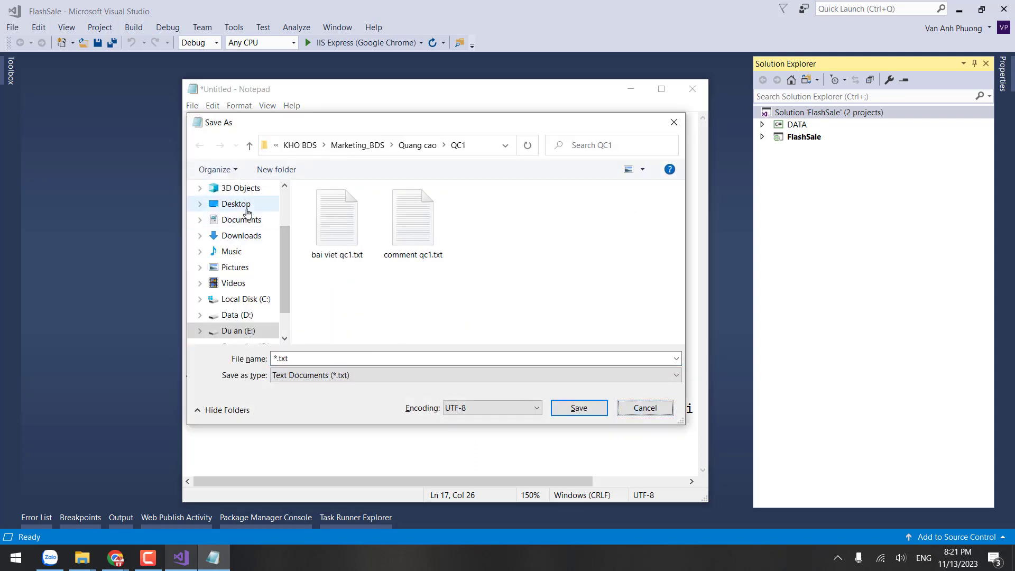
left_click(246, 212)
left_click(330, 355)
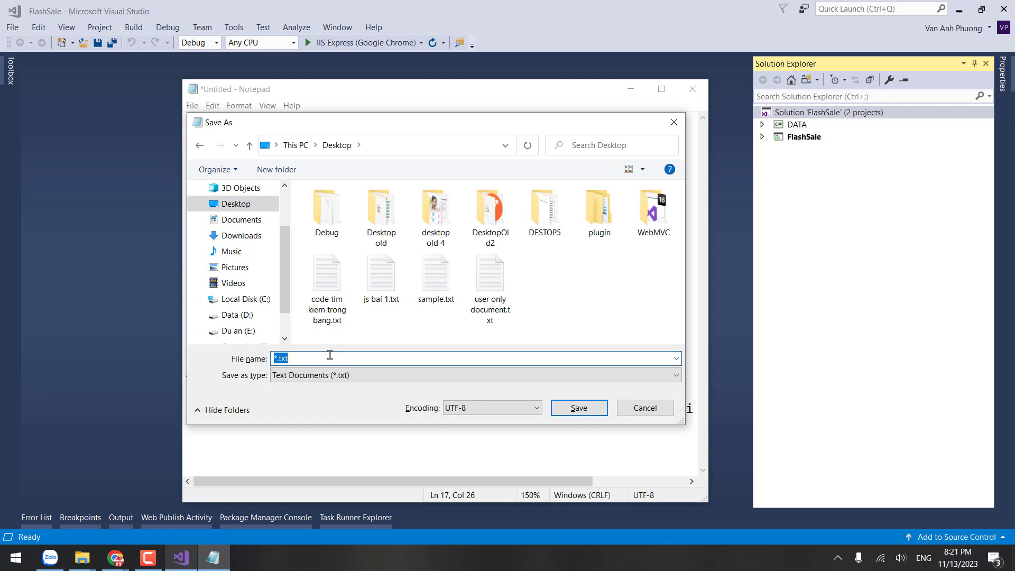
type("hop")
key("BackSpace")
key("BackSpace")
key("BackSpace")
type("Bai 4 - du an - teamcode")
key("Return")
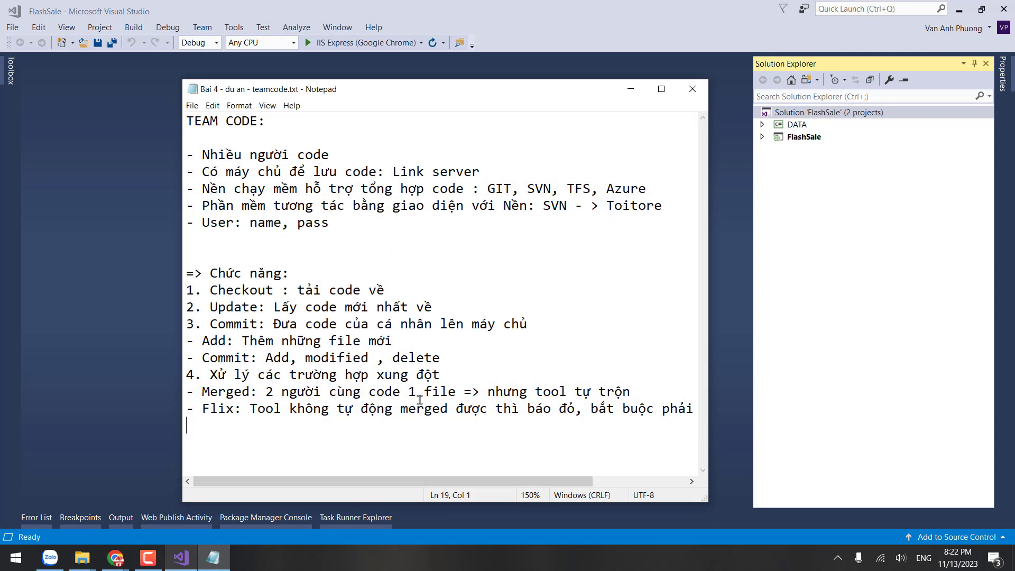
Step: Review the Chức năng and 'Nhiều người code' bullet sections, then close Notepad
scroll(420, 401, "down", 1, "ctrl")
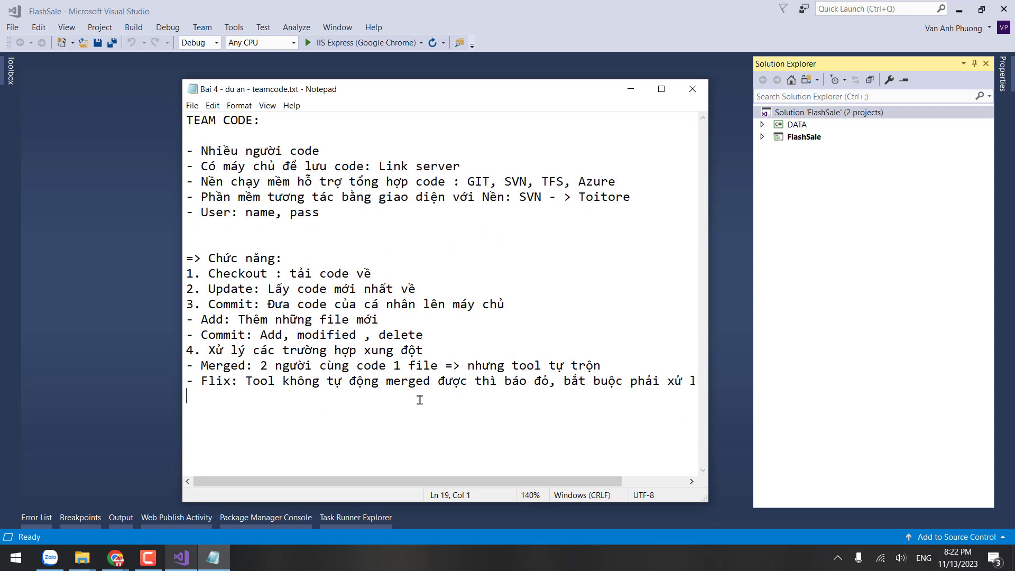
left_click_drag(543, 432, 175, 245)
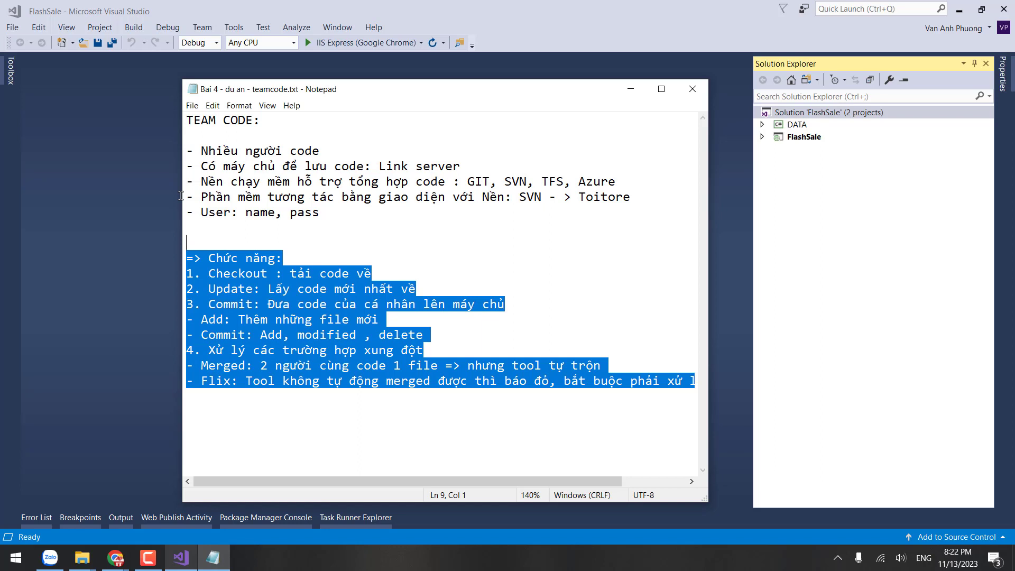
left_click(497, 242)
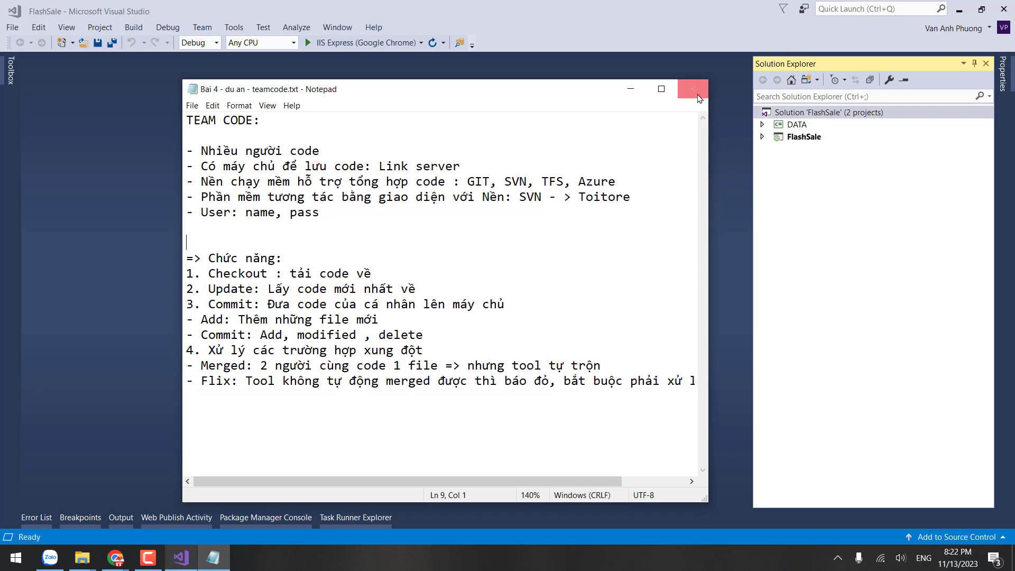
left_click_drag(356, 230, 163, 153)
left_click(422, 256)
double_click(522, 182)
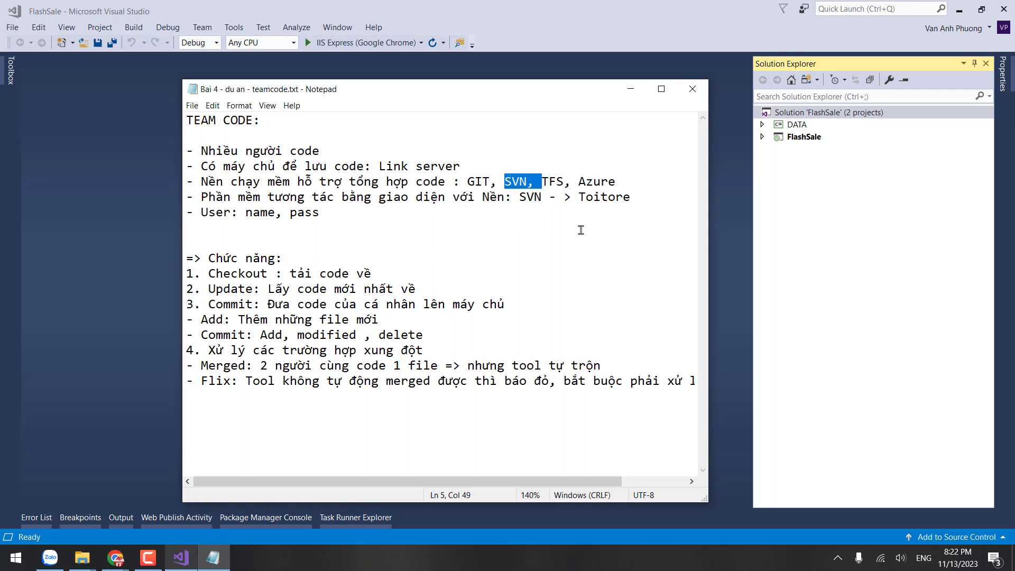
left_click_drag(550, 222, 180, 151)
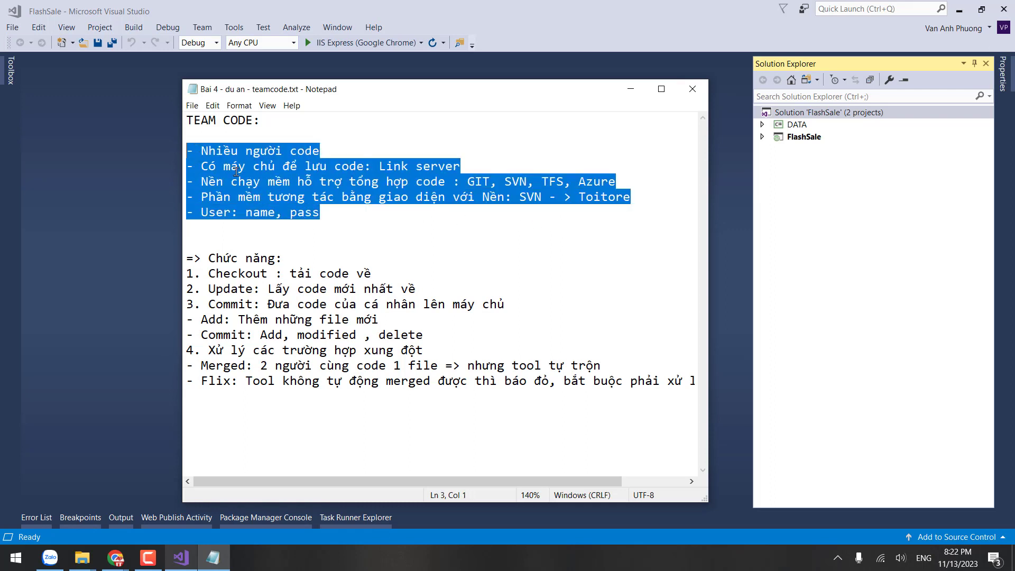
left_click(693, 88)
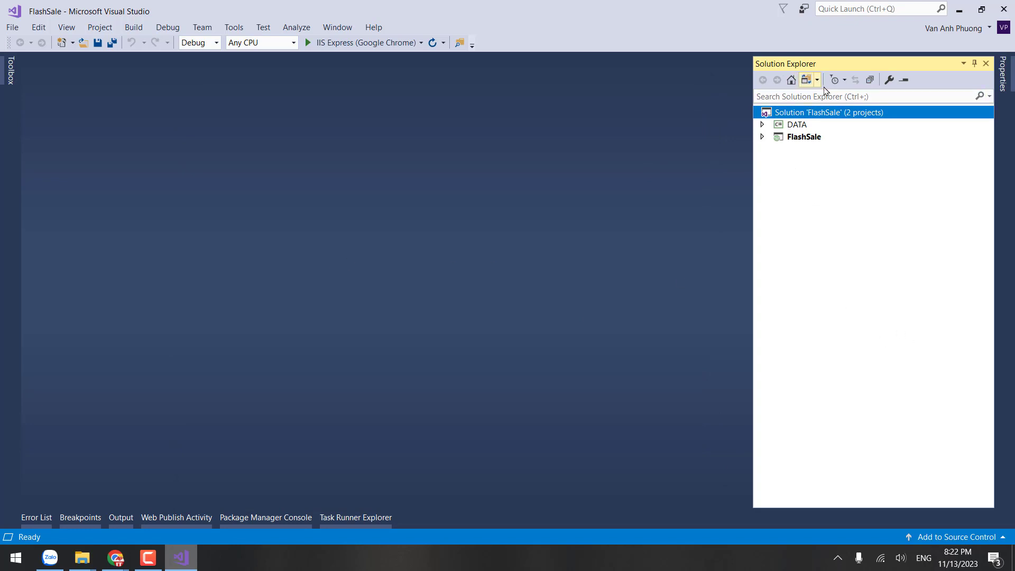
Step: Expand FlashSale, DATA and Entity in Solution Explorer, open Model1.edmx, then open Start
left_click(762, 137)
left_click(828, 141)
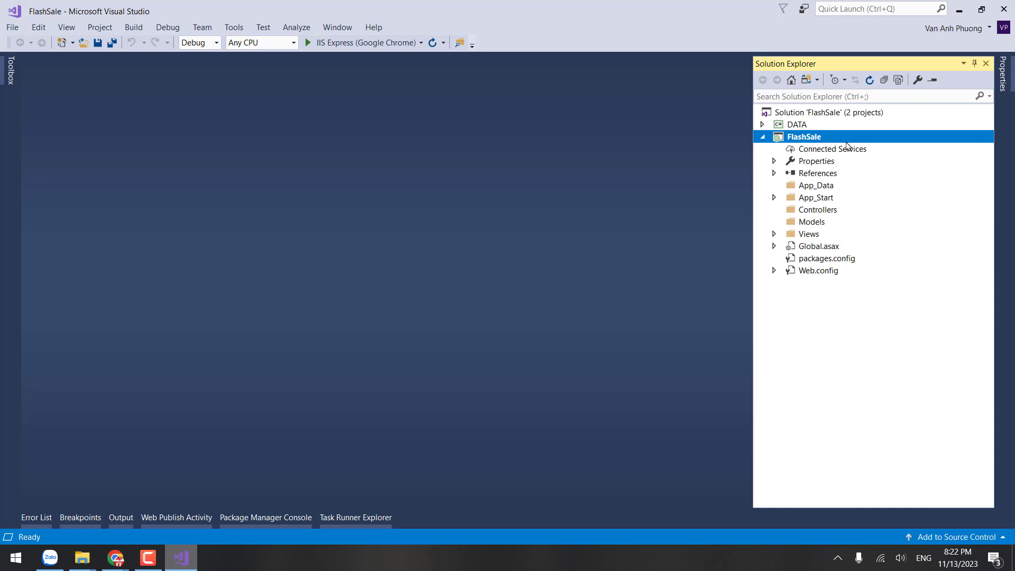
double_click(800, 127)
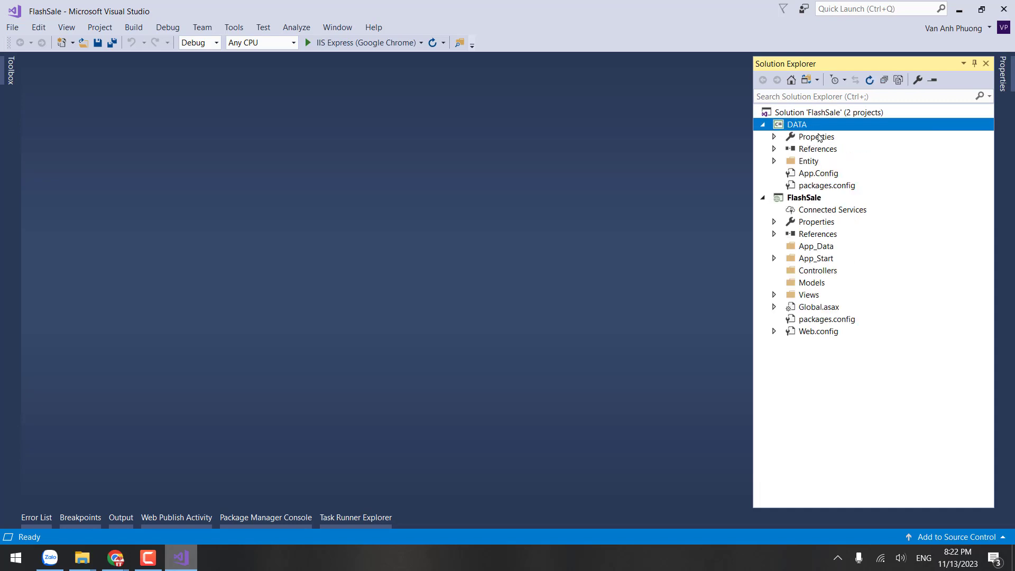
double_click(809, 161)
double_click(819, 173)
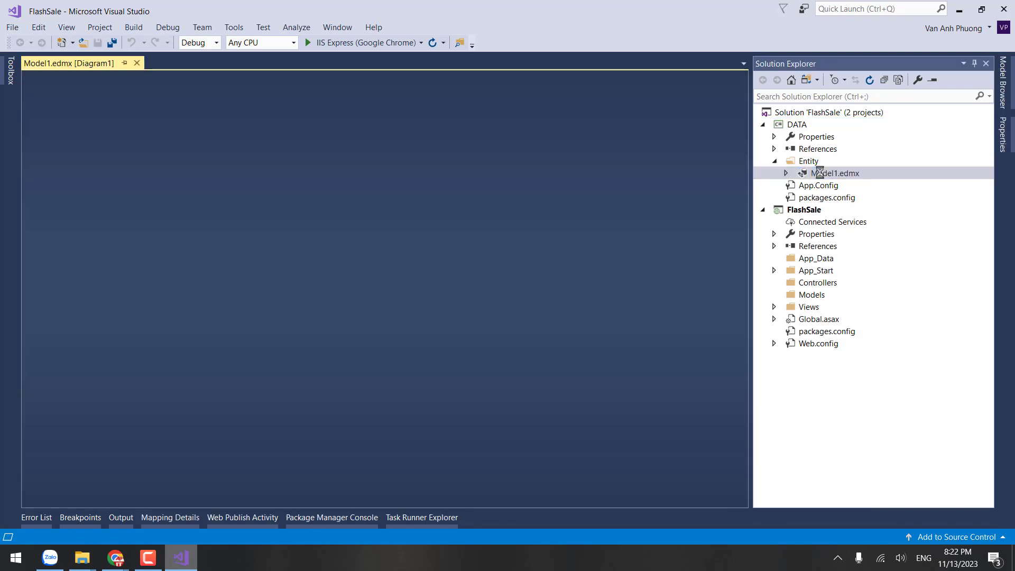
scroll(556, 284, "down", 6)
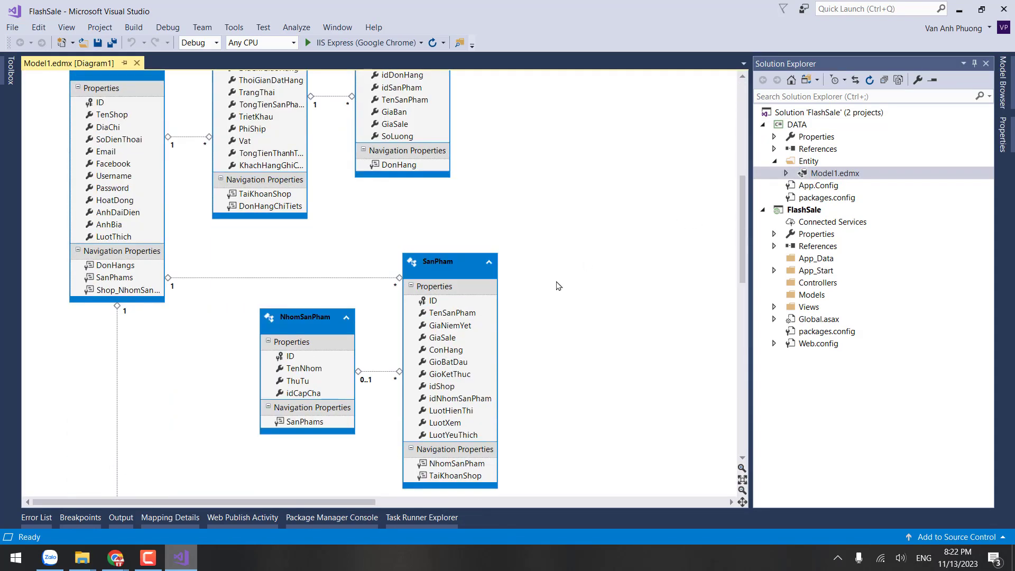
scroll(557, 285, "up", 3)
scroll(556, 285, "down", 8)
left_click(16, 558)
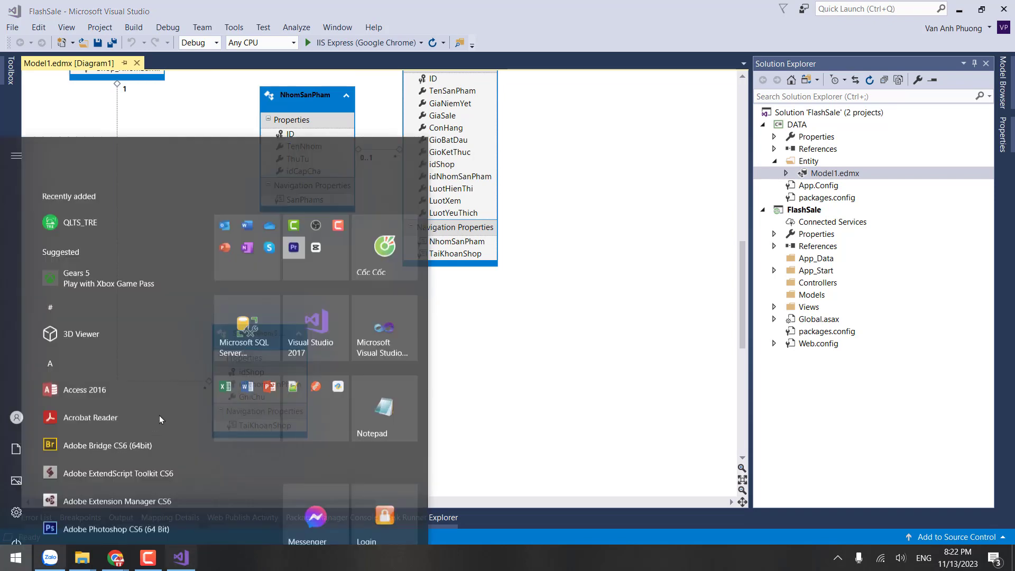
Step: Expand the Office tile group and peek at Excel 2016's recent-workbook list
left_click(238, 331)
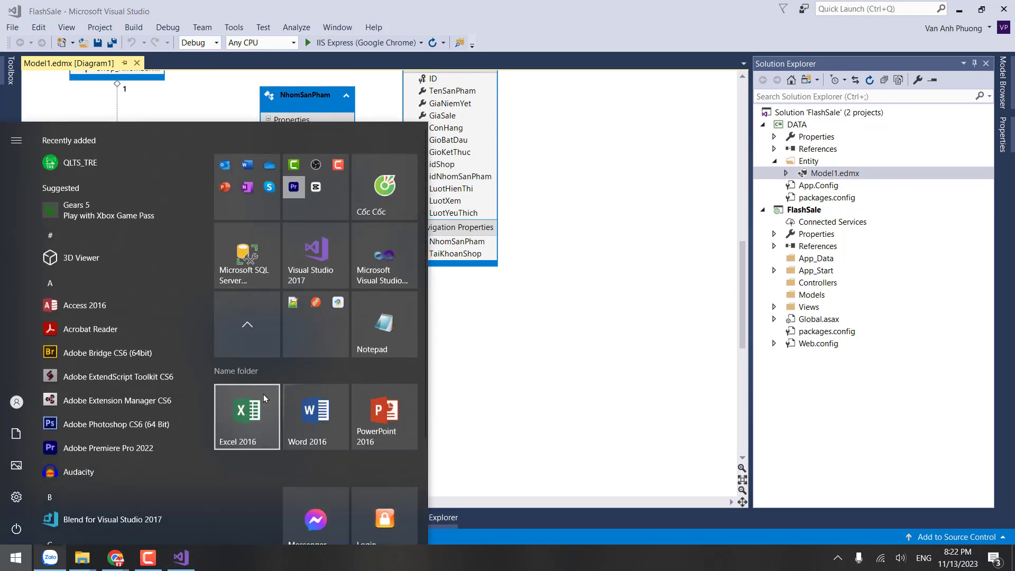
right_click(264, 399)
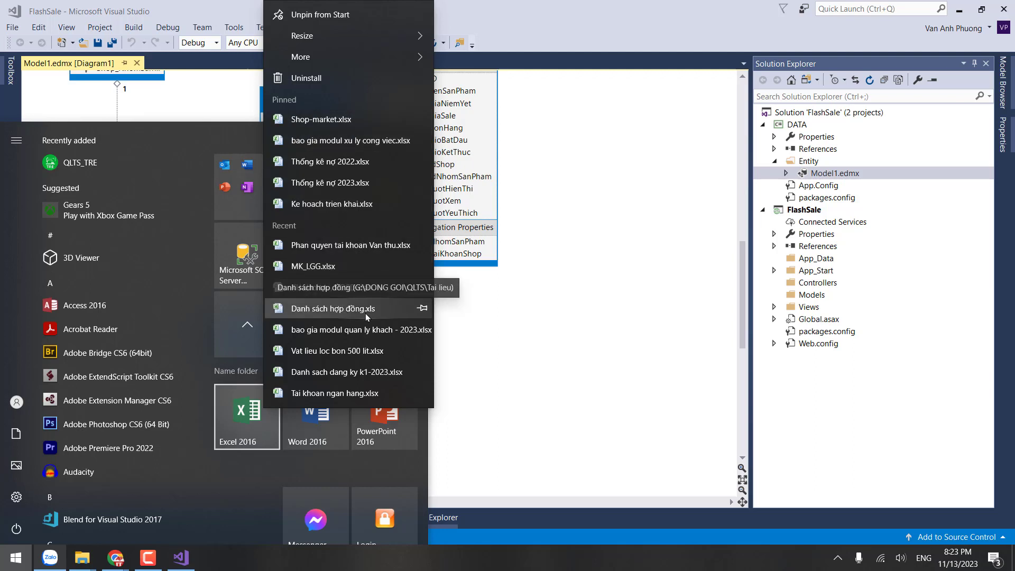
key("Escape")
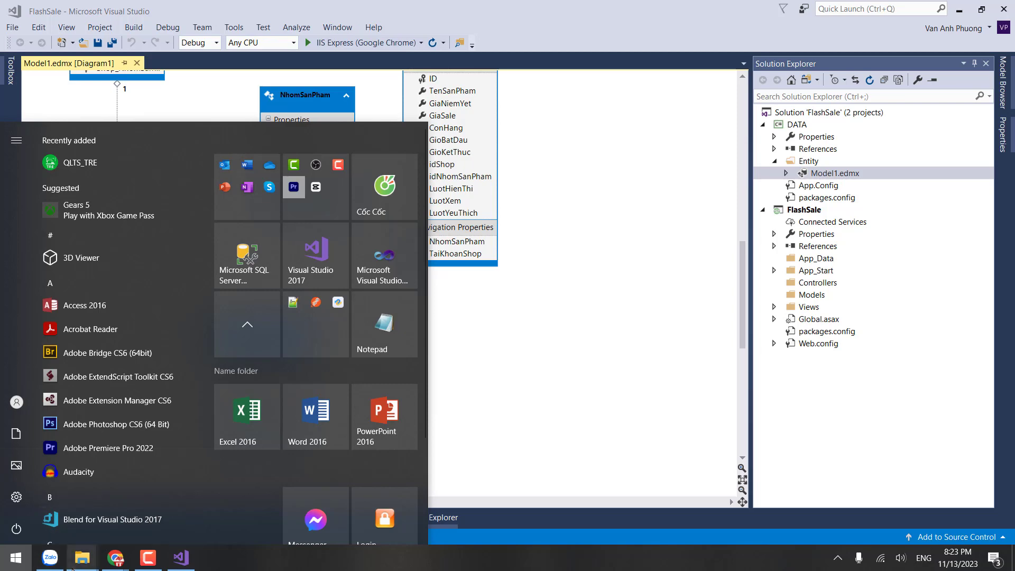
Step: In File Explorer, browse through the KINH DOANH, FLASHSALE, 2022 and DU AN folders
mouse_move(74, 565)
left_click(317, 507)
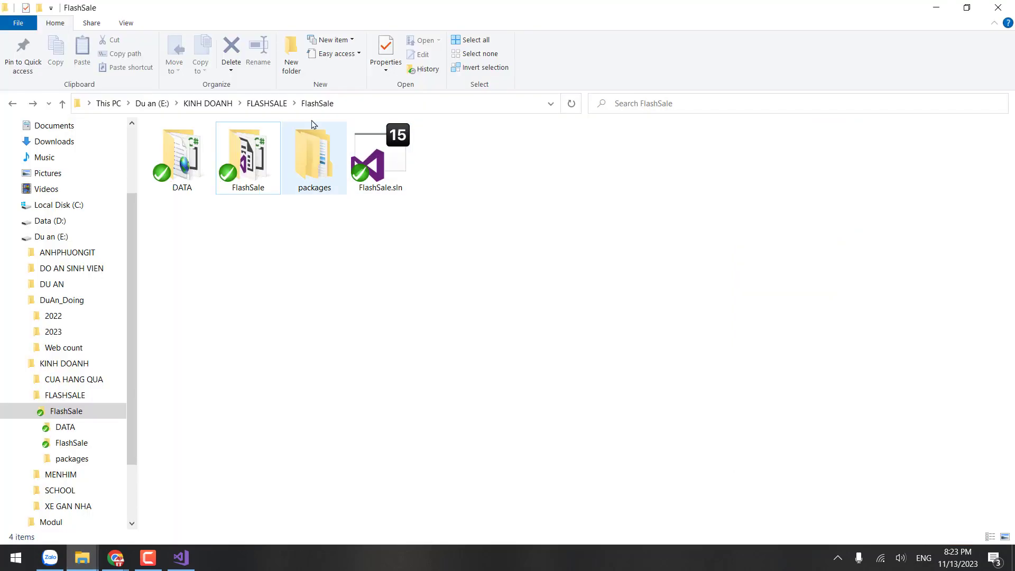
key("alt+Up")
key("alt+Up")
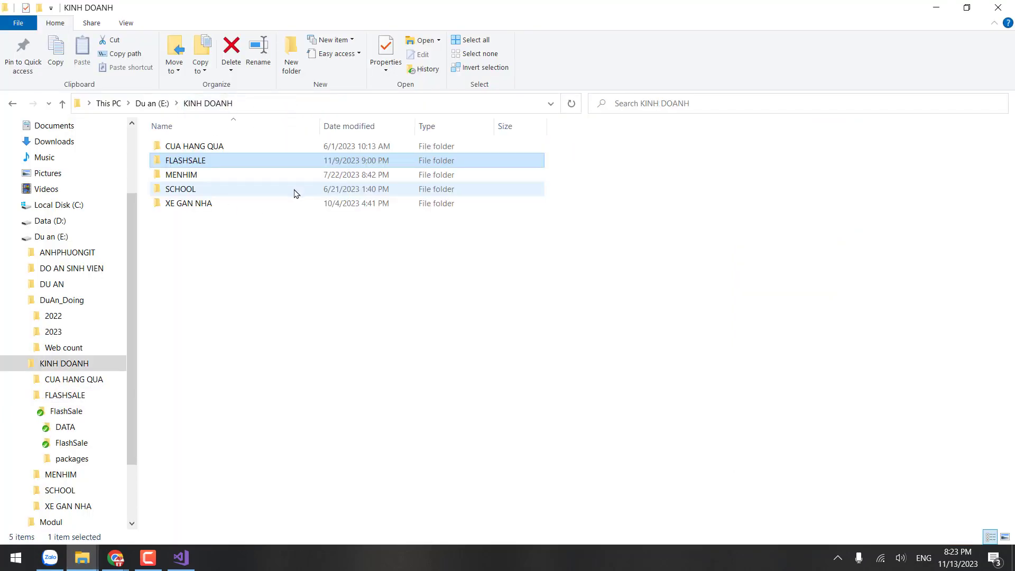
mouse_move(211, 163)
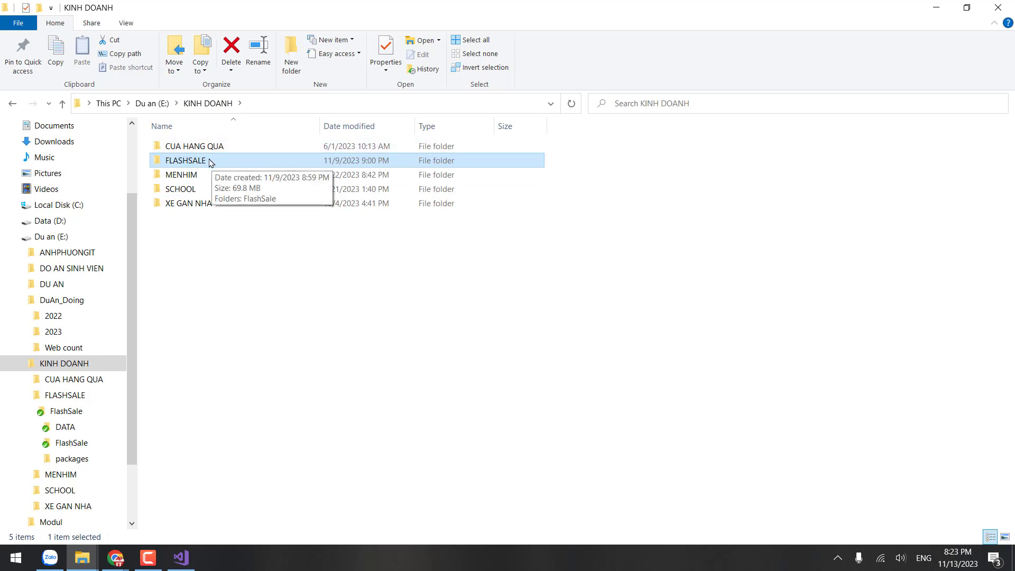
double_click(214, 162)
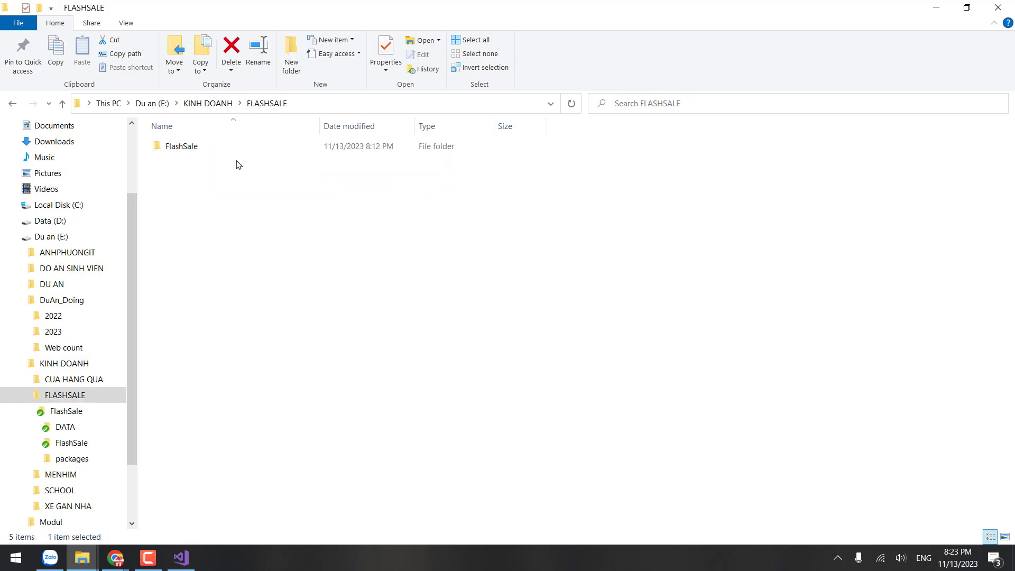
double_click(222, 146)
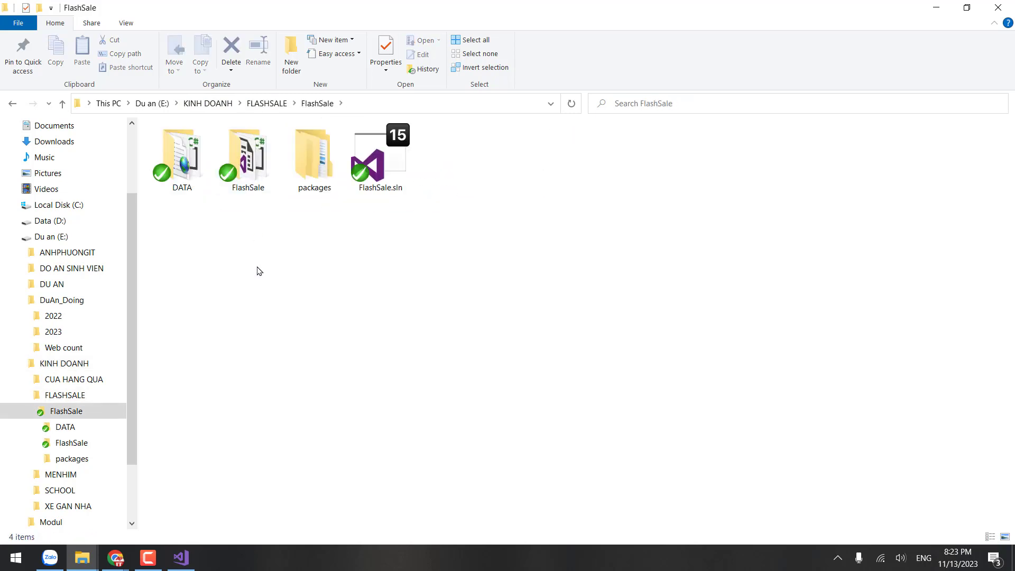
left_click(67, 319)
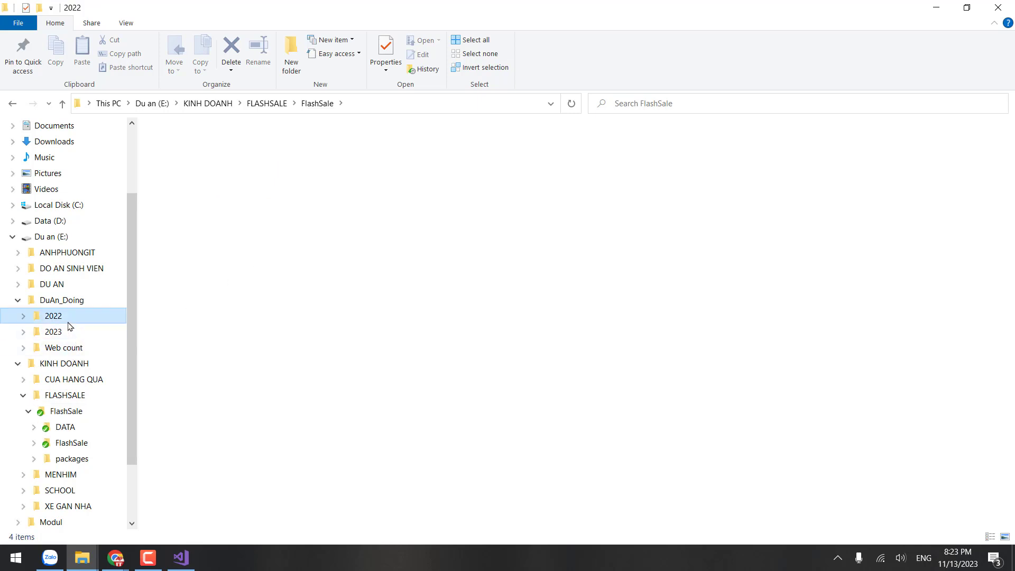
left_click(61, 284)
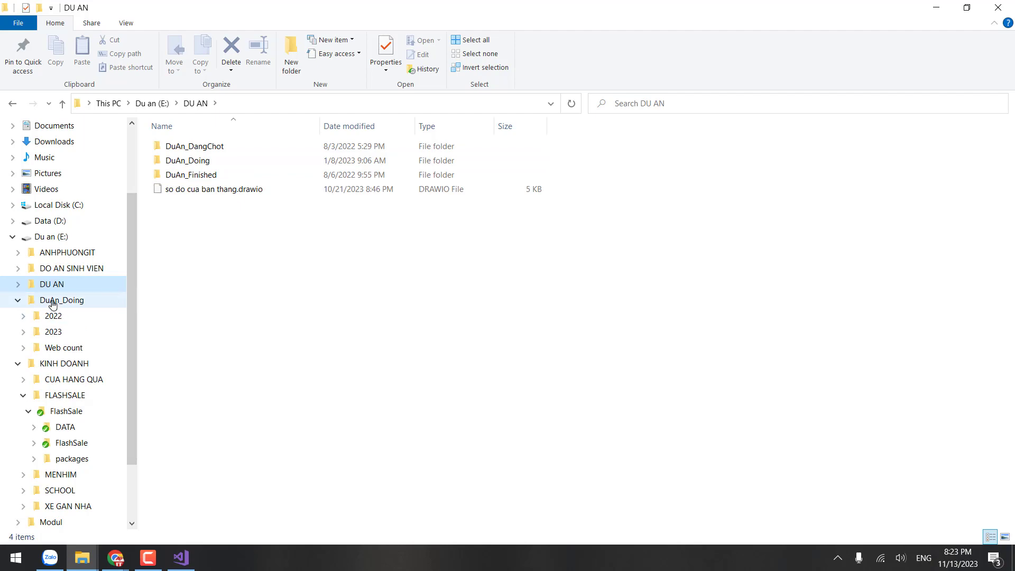
Step: Go to Data (D:) > GIANG DAY > KHOA HOC > MVC > MVC 2023 - K1 > CODE SALE and open the workbook
left_click(50, 236)
left_click(50, 221)
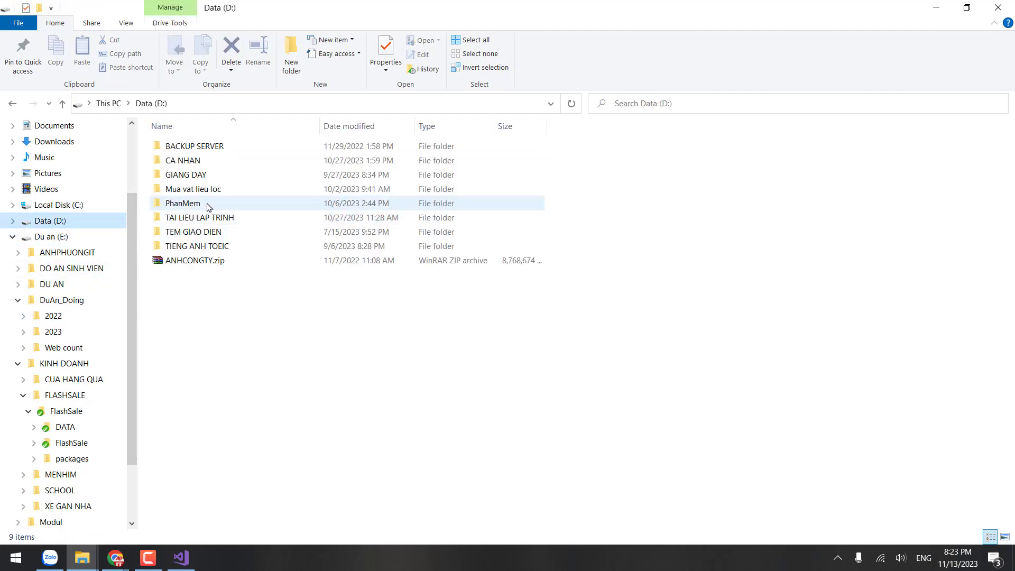
double_click(197, 175)
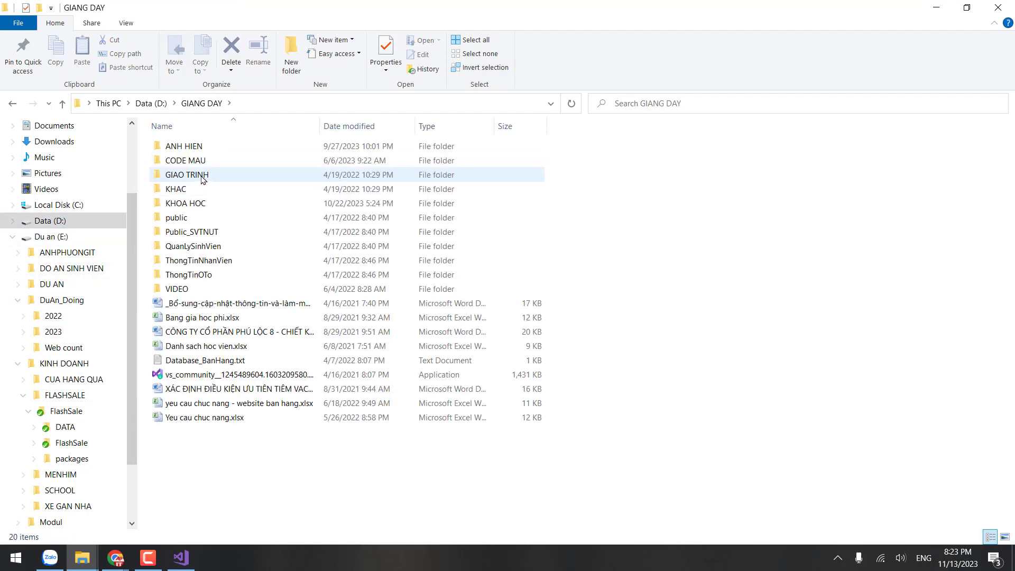
left_click(199, 204)
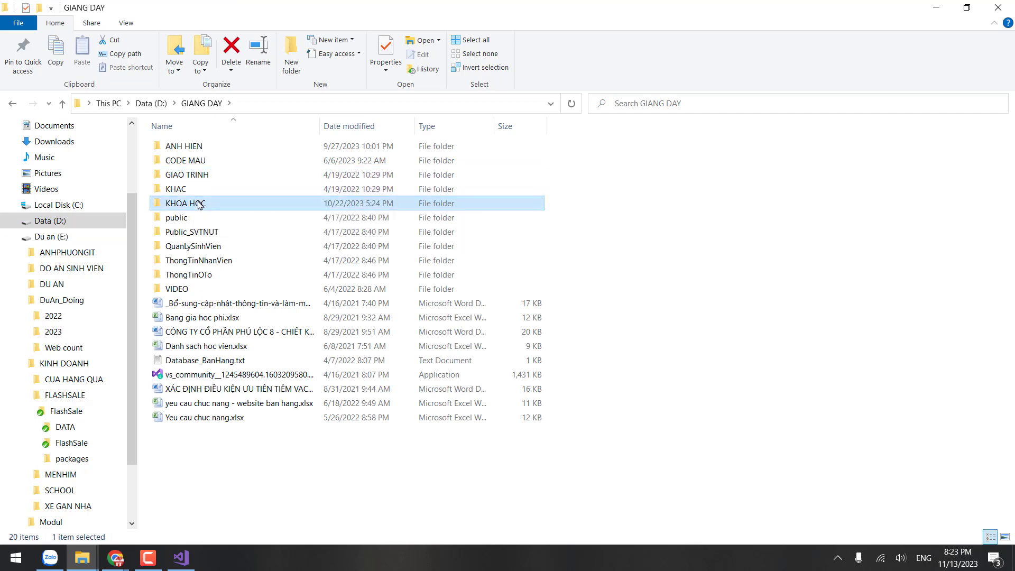
double_click(199, 204)
double_click(210, 191)
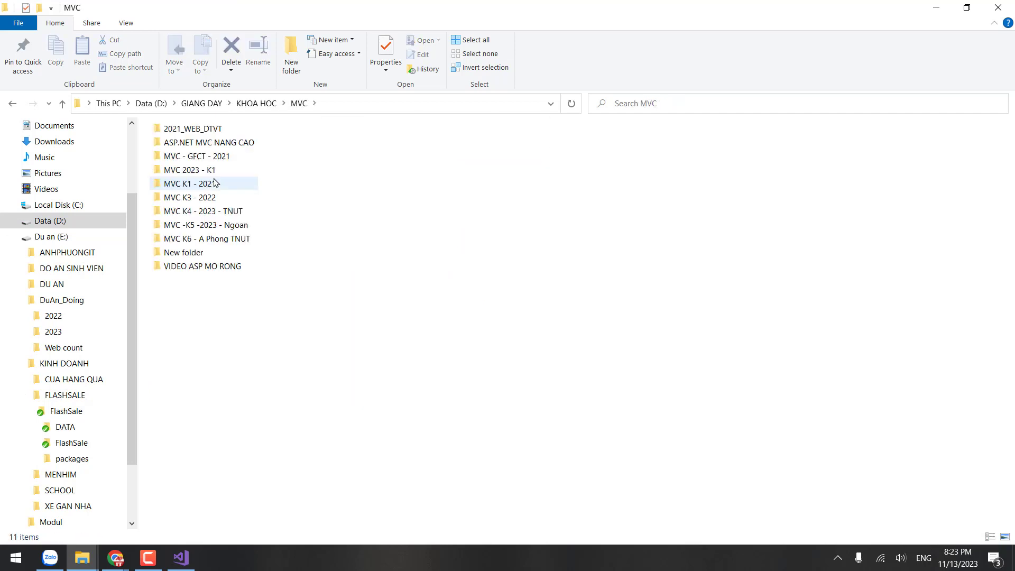
double_click(214, 171)
left_click(199, 233)
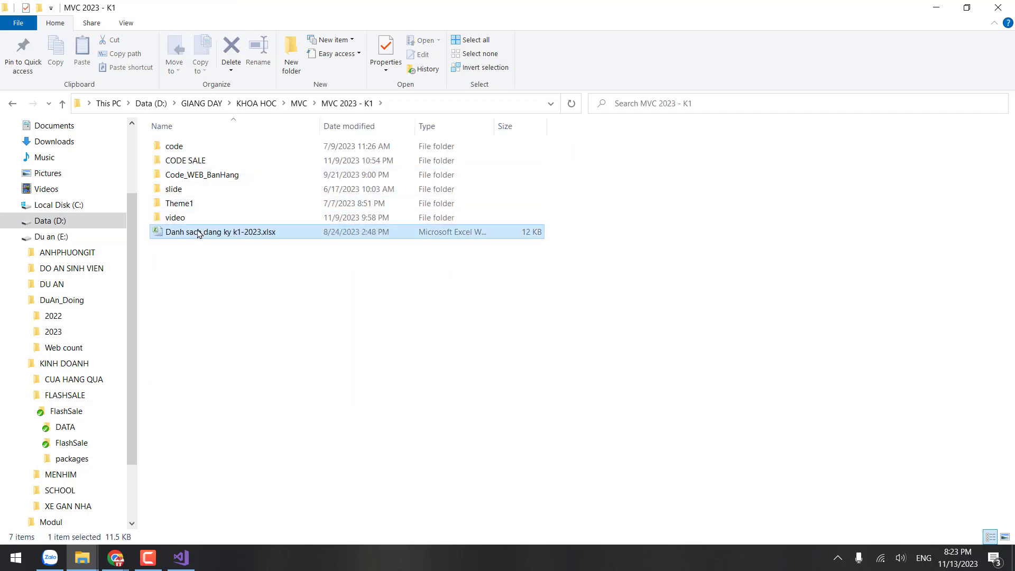
left_click(207, 180)
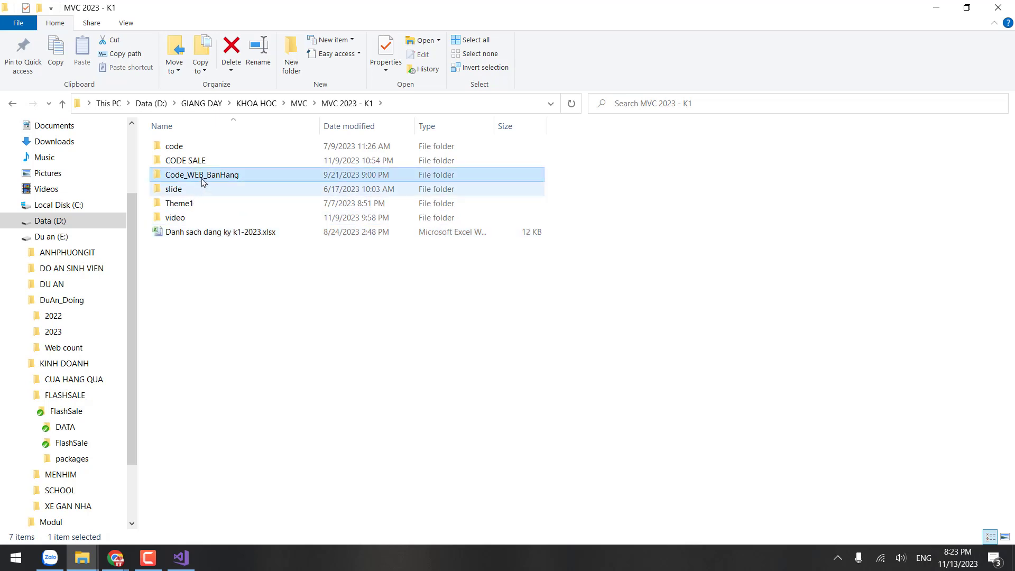
double_click(203, 162)
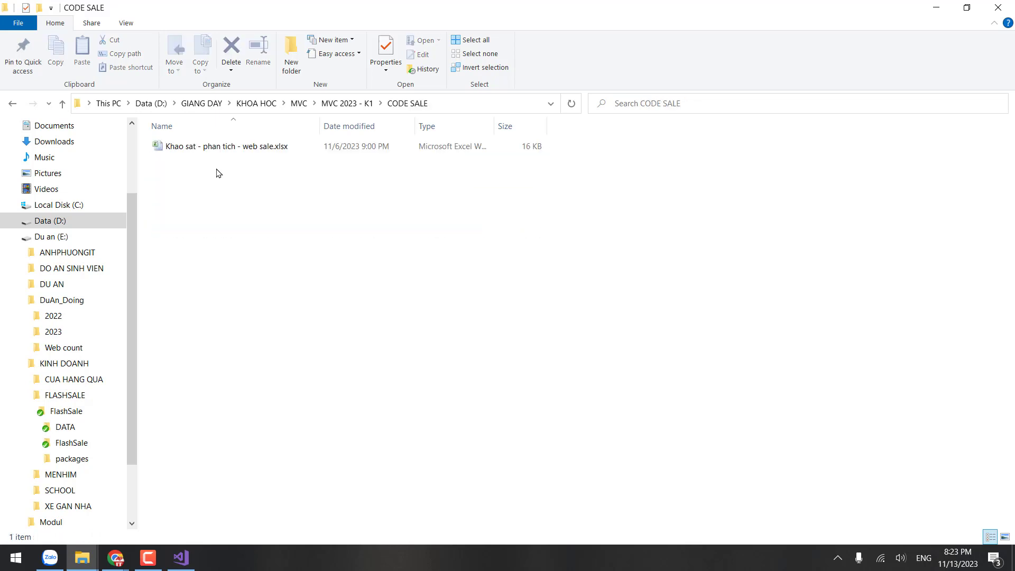
double_click(241, 147)
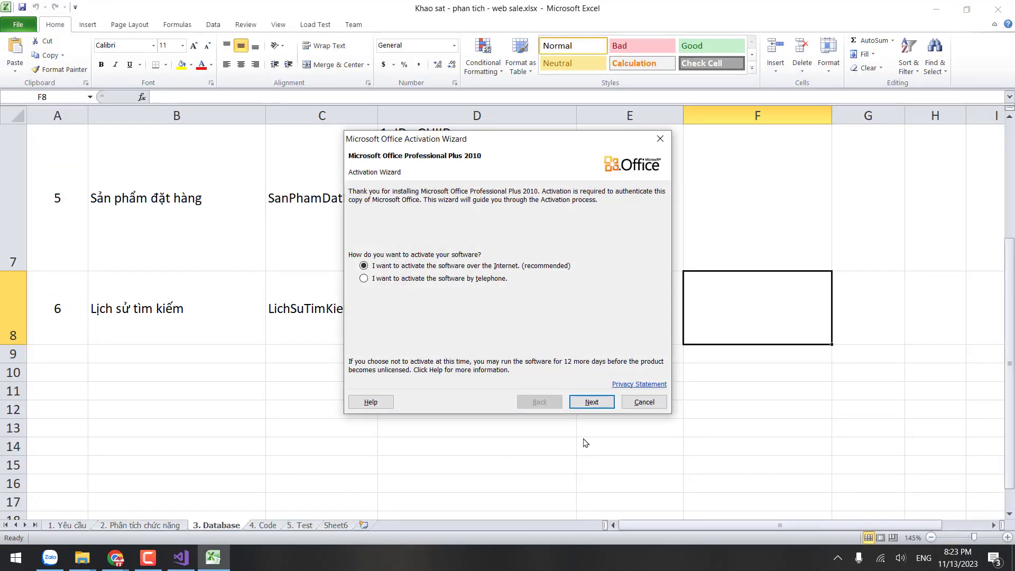
Step: Dismiss the activation prompt and review the Tài khoản shop, Sản phẩm, Nhóm sản phẩm and Lịch sử tìm kiếm rows
left_click(642, 403)
left_click(317, 371)
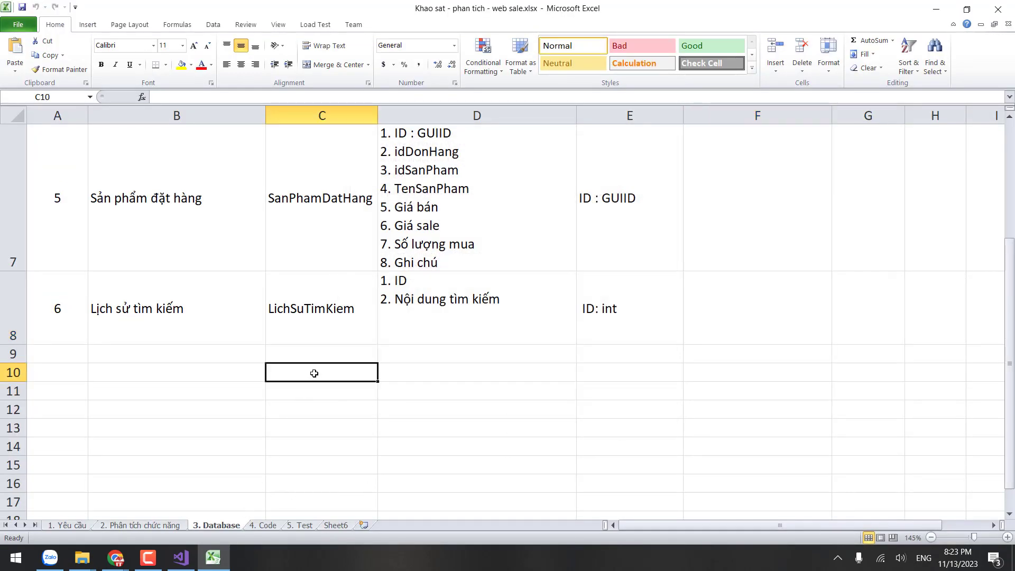
scroll(317, 370, "up", 2)
left_click(161, 341)
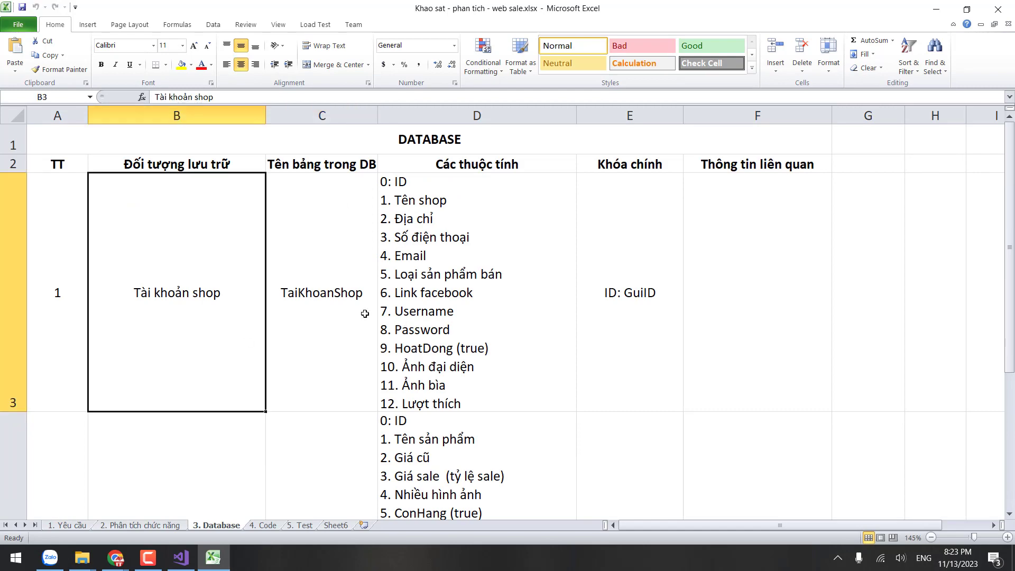
scroll(365, 314, "down", 1)
left_click(232, 320)
left_click(203, 446)
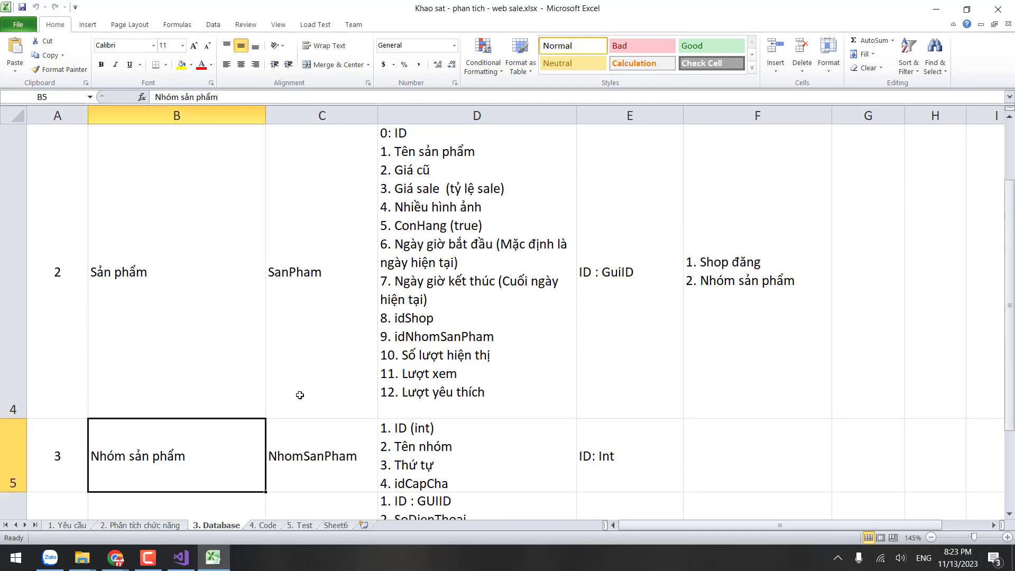
scroll(299, 394, "down", 1)
scroll(209, 250, "up", 1)
scroll(194, 400, "down", 1)
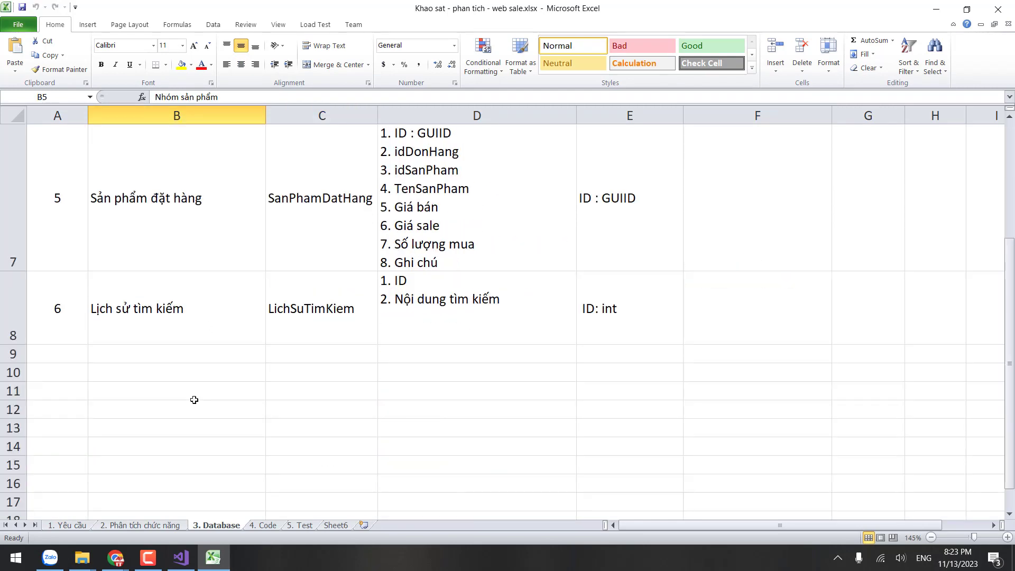
left_click(194, 246)
left_click(192, 313)
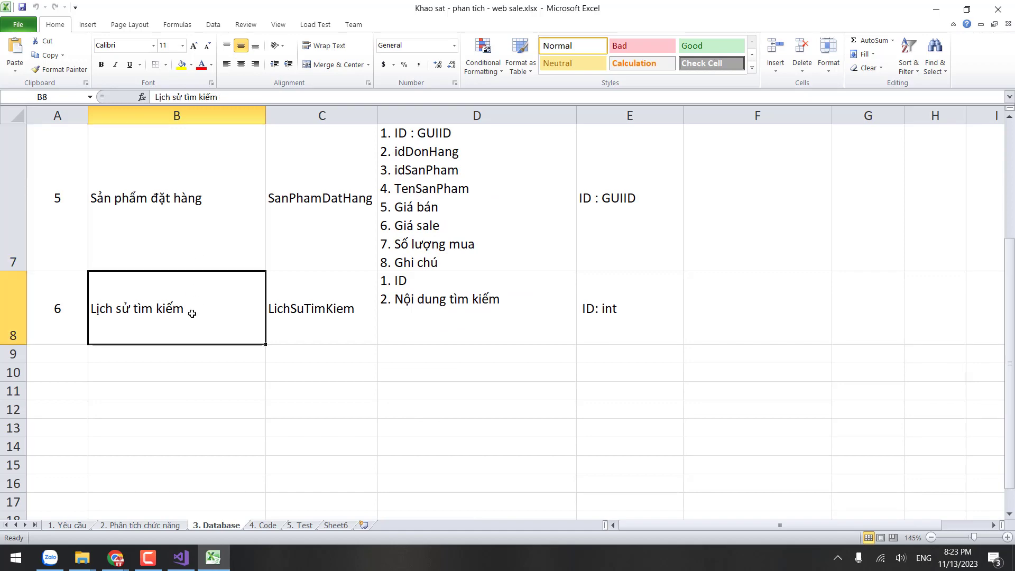
Step: Back in Model1.edmx, drag Shop_NhomSanPham, NhomSanPham and SanPham into one row under TaiKhoanShop
left_click(181, 557)
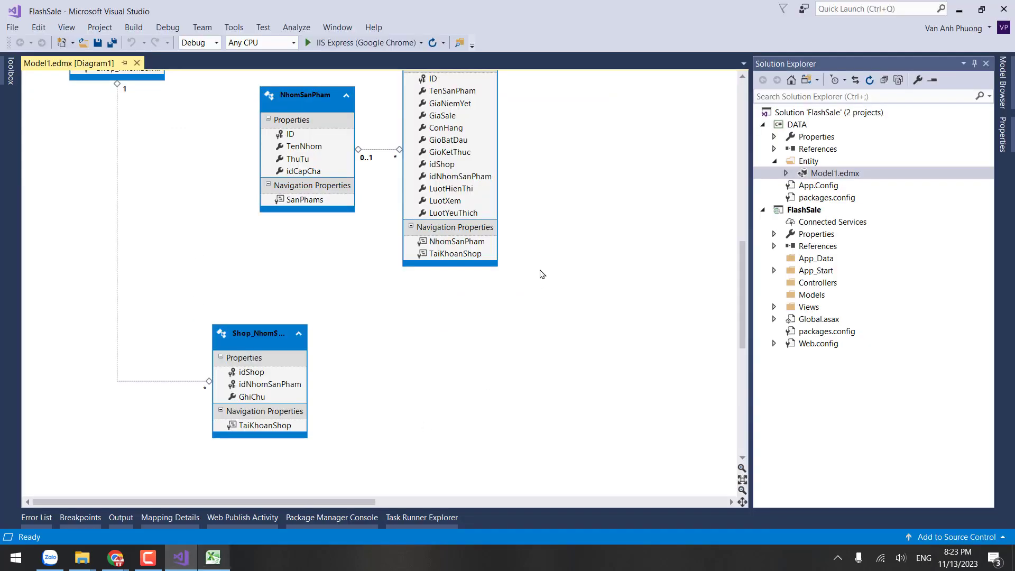
scroll(539, 272, "up", 5)
scroll(313, 422, "down", 3)
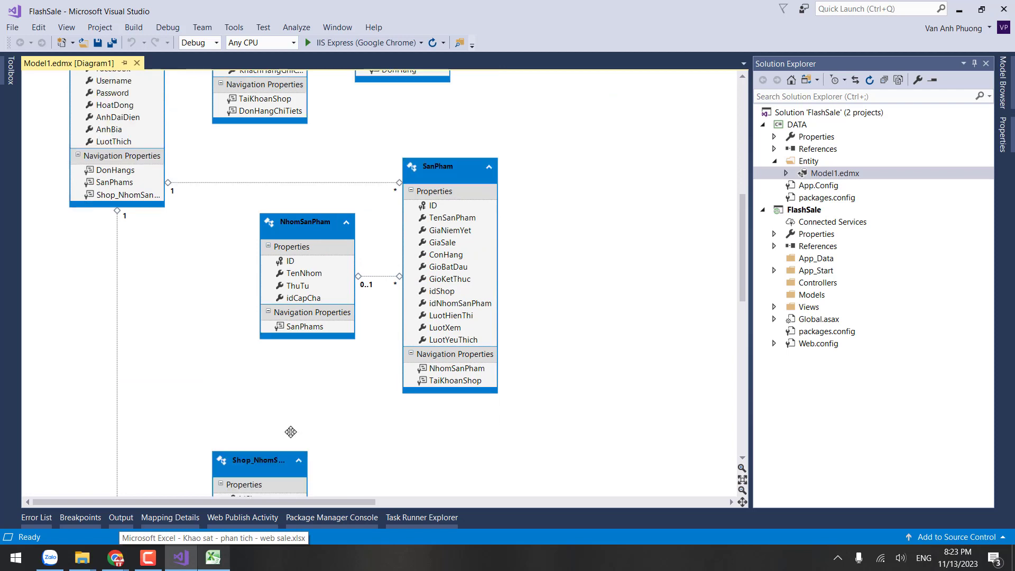
scroll(291, 432, "down", 2)
left_click_drag(270, 390, 195, 189)
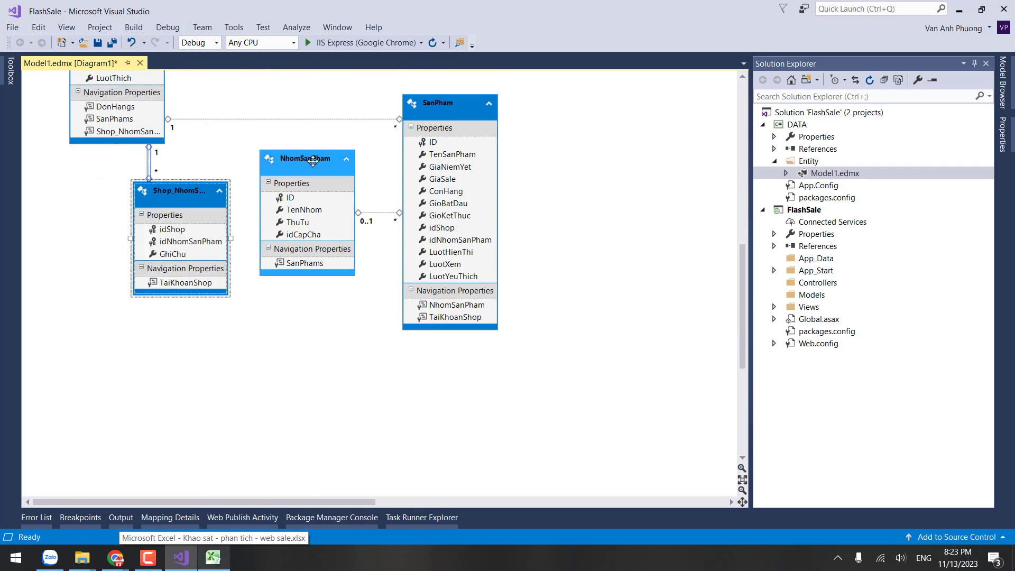
left_click_drag(312, 161, 304, 192)
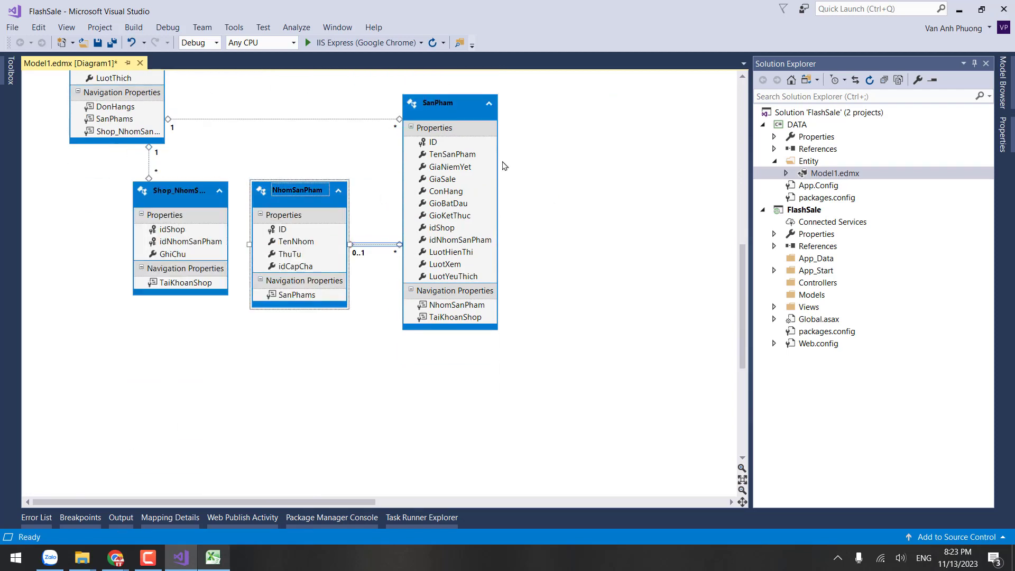
left_click_drag(465, 109, 449, 197)
Step: Collapse the Entity folder in Solution Explorer and select the DATA project
scroll(514, 199, "up", 3)
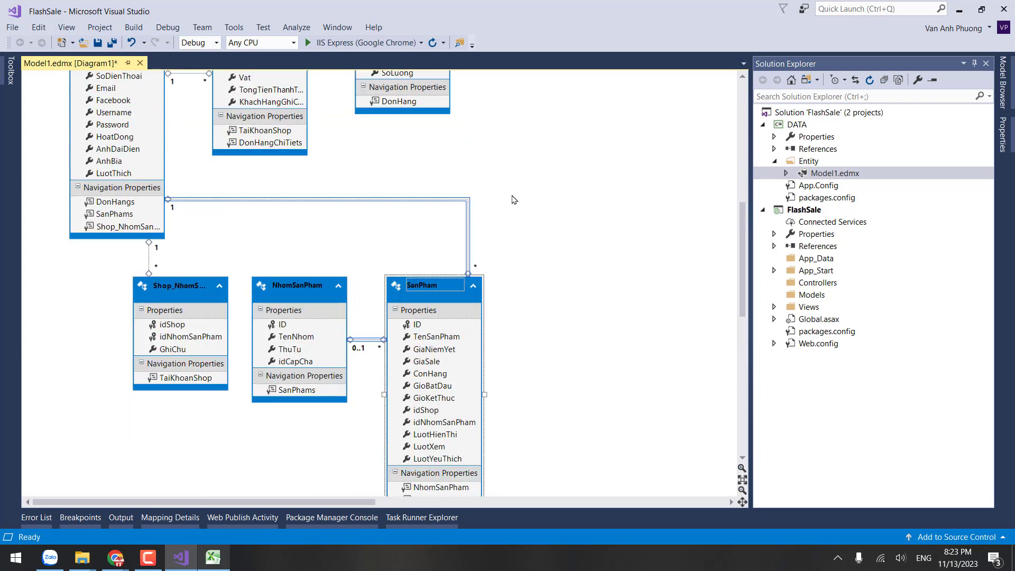
scroll(514, 199, "up", 5)
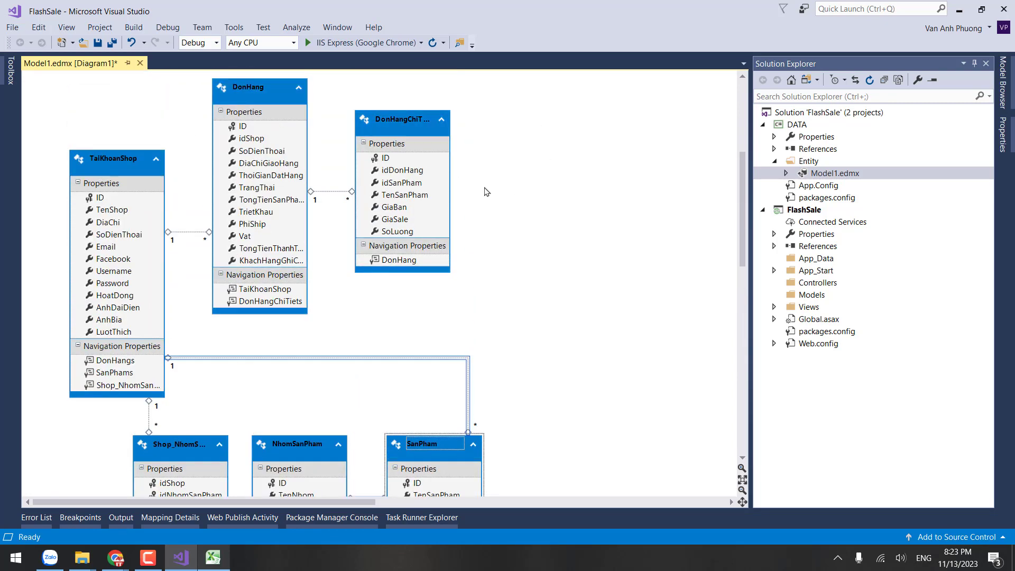
left_click(775, 161)
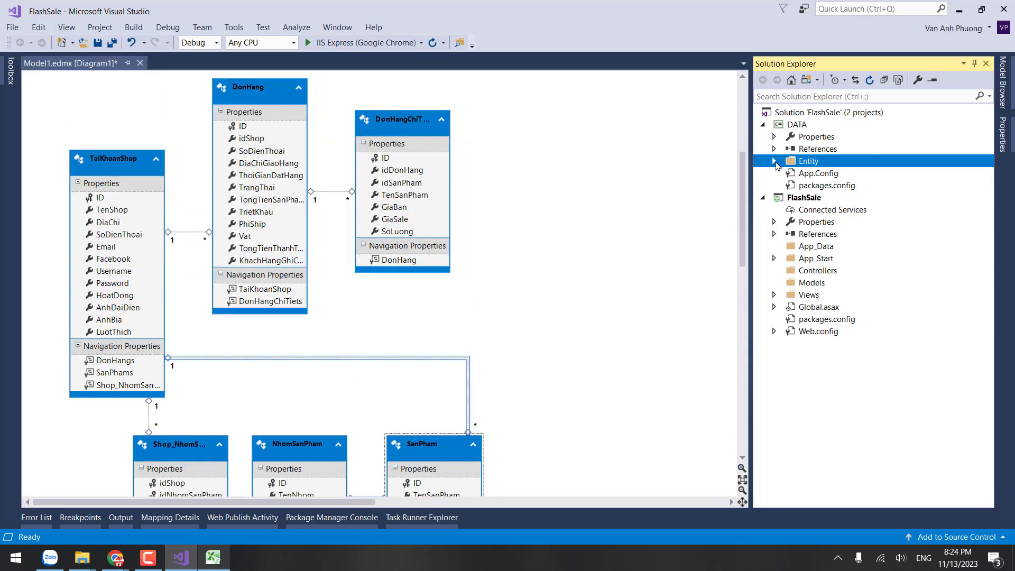
left_click(807, 126)
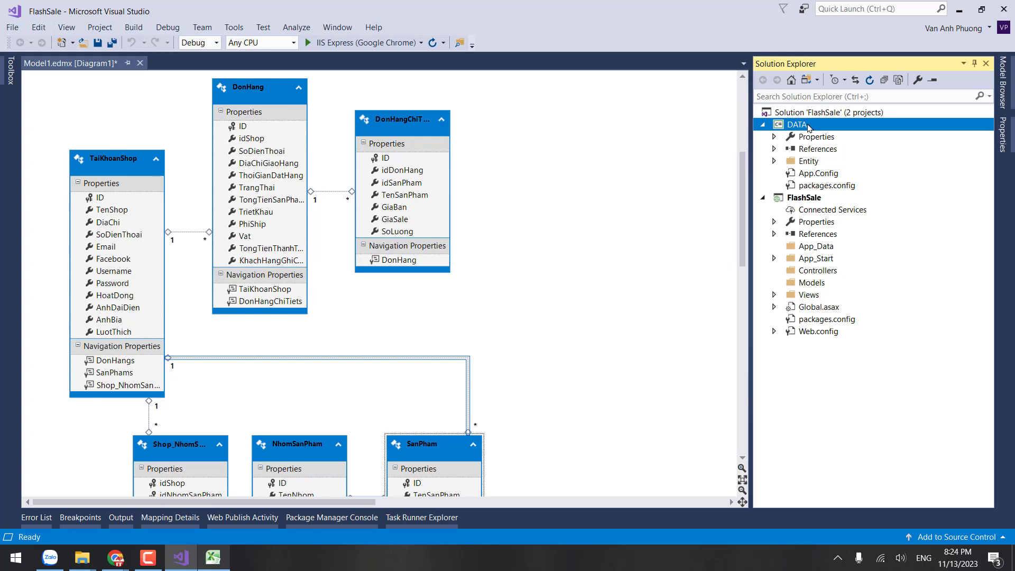
right_click(807, 127)
left_click(585, 217)
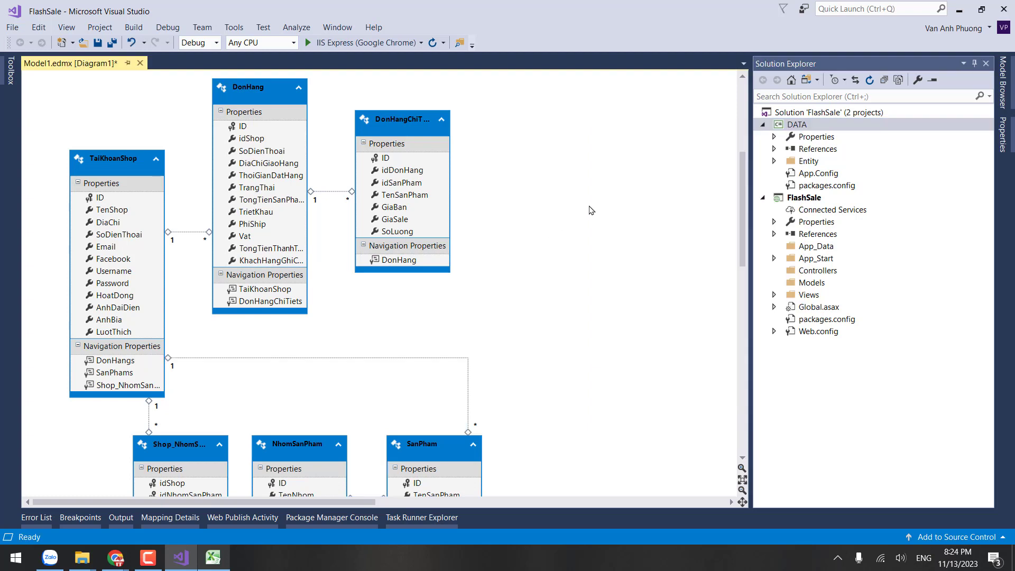
left_click(130, 154)
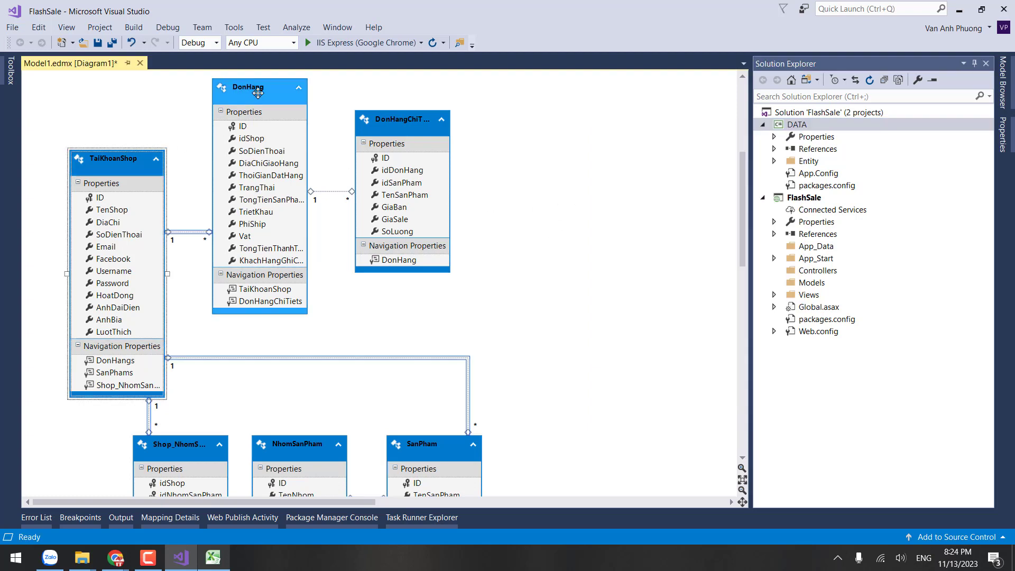
scroll(290, 246, "up", 1)
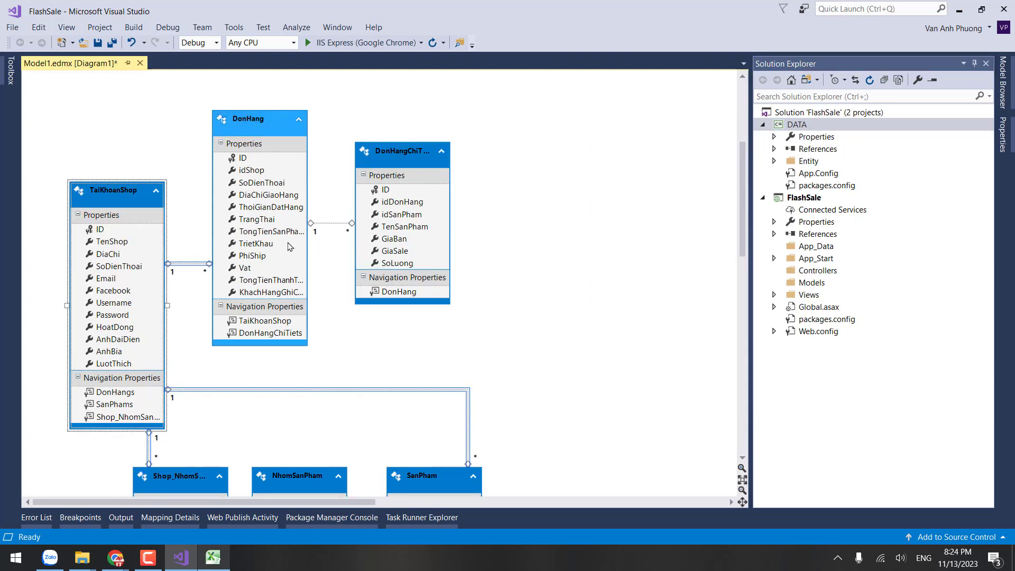
left_click(423, 475)
scroll(166, 188, "down", 1)
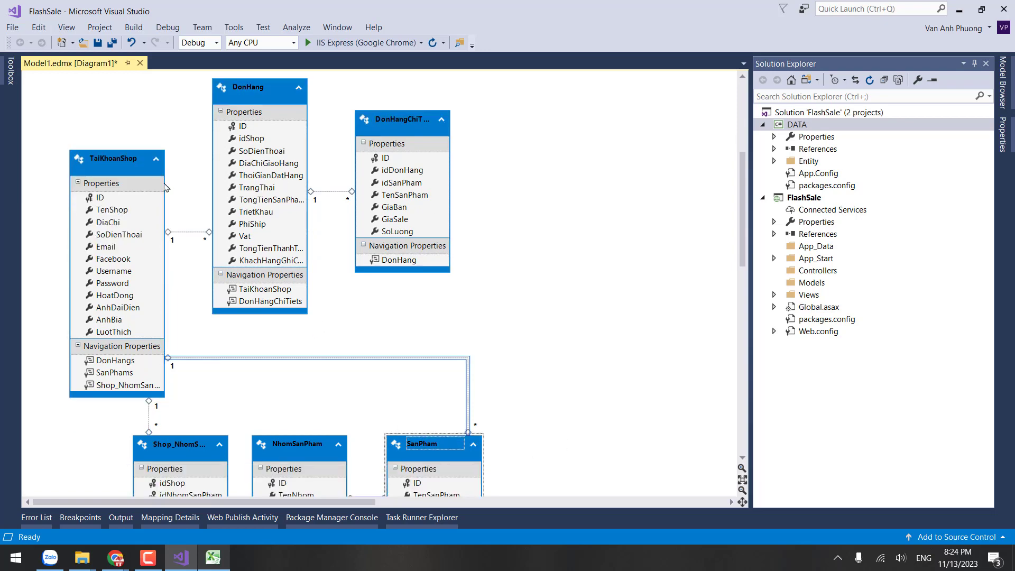
left_click(165, 185)
scroll(555, 355, "down", 4)
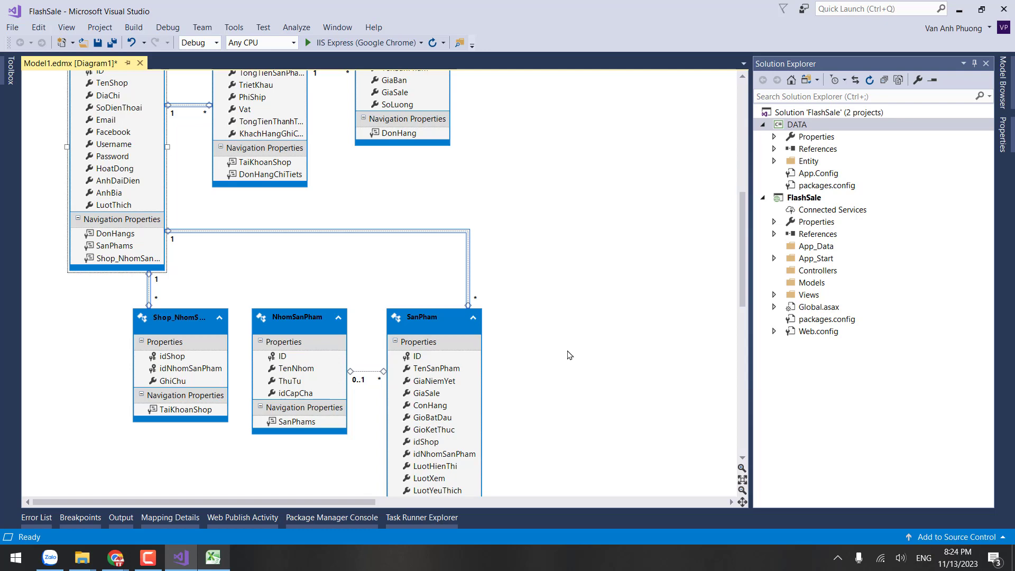
scroll(550, 350, "up", 2)
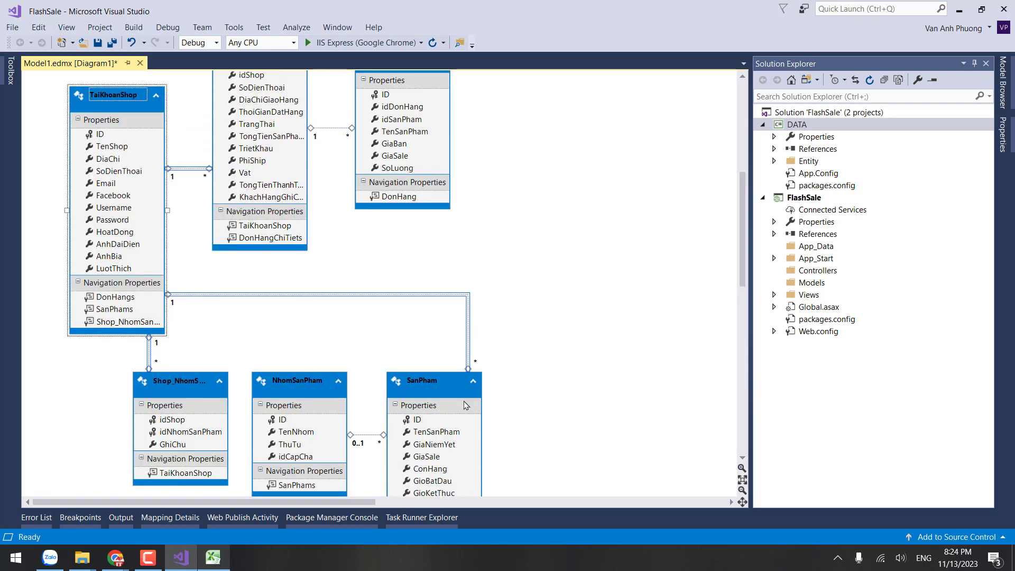
left_click(467, 405)
left_click(328, 388)
left_click(450, 389)
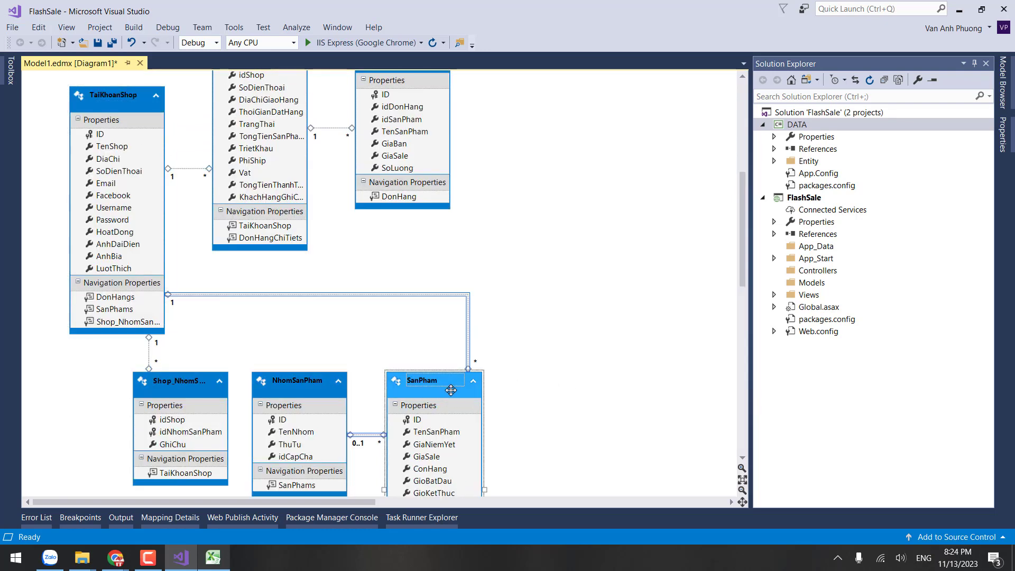
left_click(188, 392)
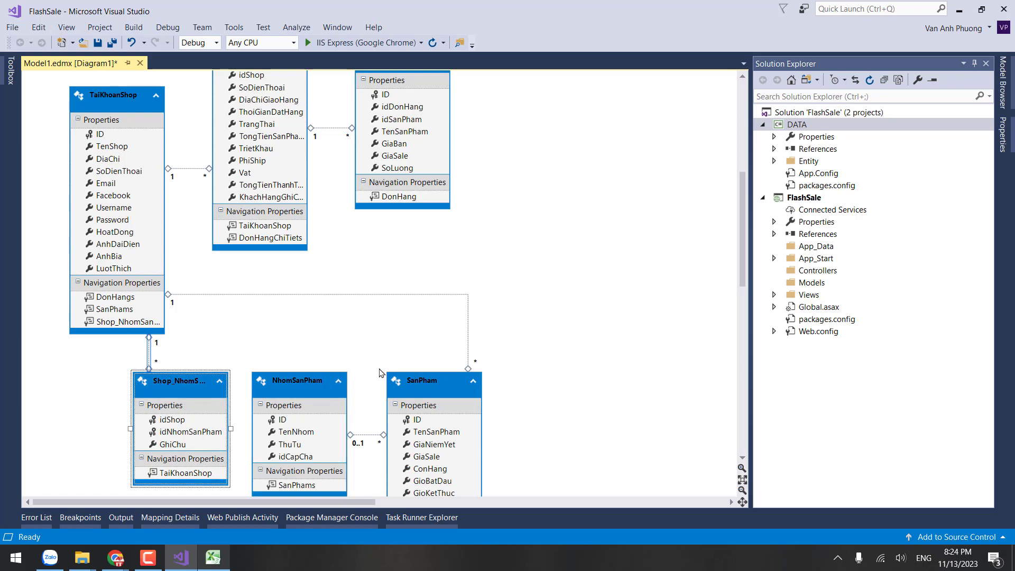
scroll(294, 178, "up", 3)
left_click(274, 127)
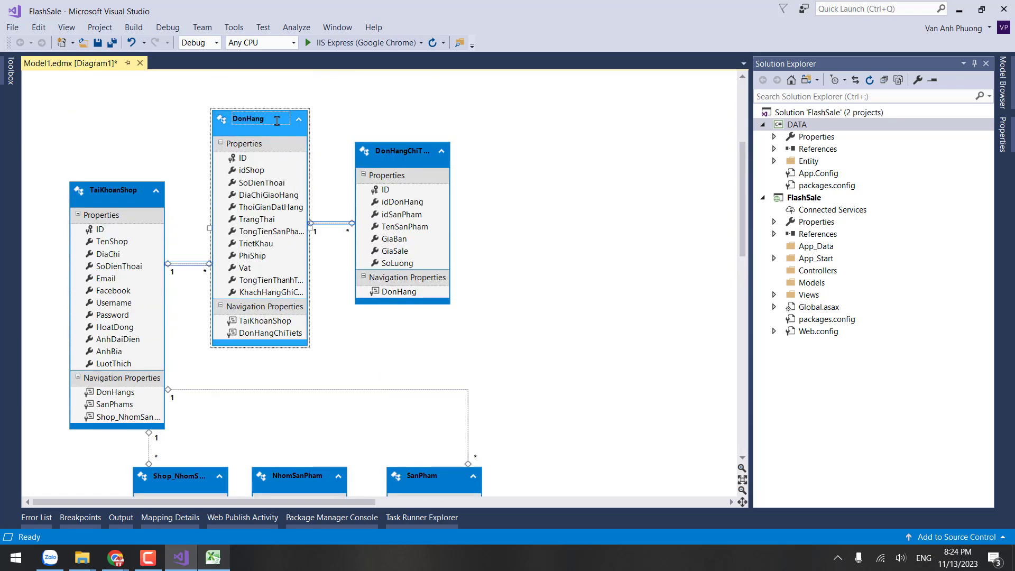
left_click(293, 142)
left_click(389, 153)
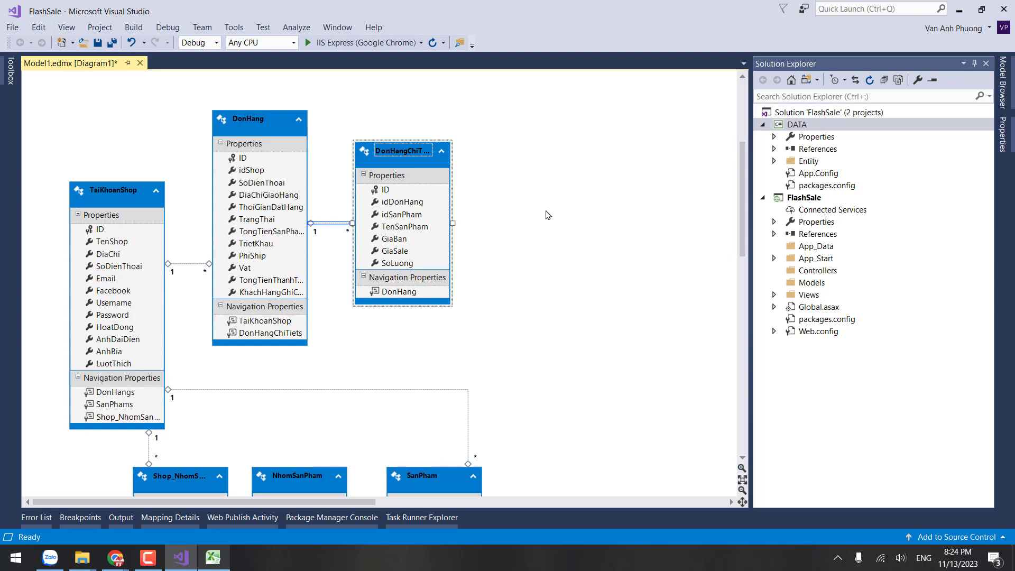
Step: Create a New Folder under the DATA project via Add and name it TaiKhoan
right_click(859, 125)
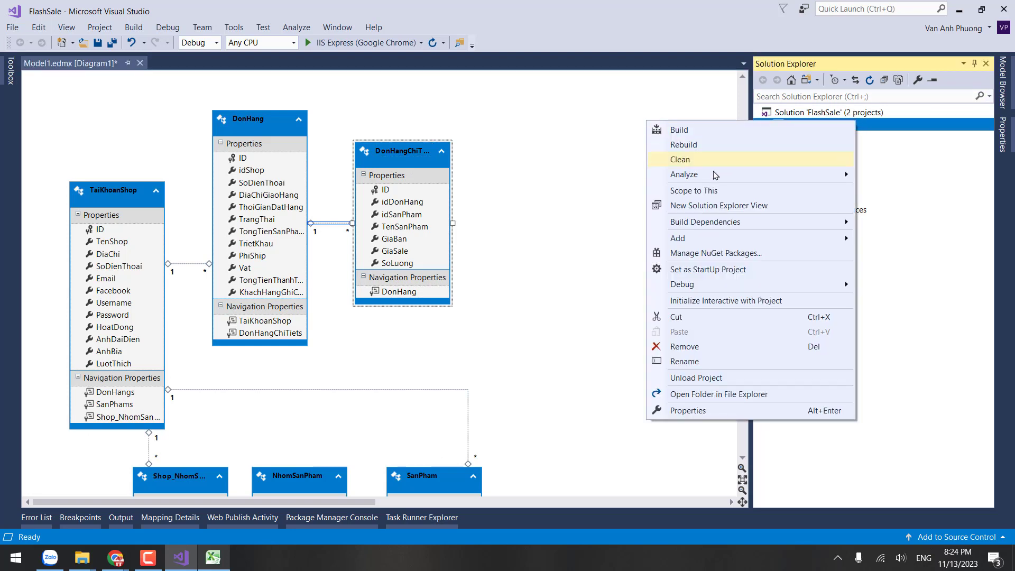
mouse_move(693, 239)
left_click(552, 271)
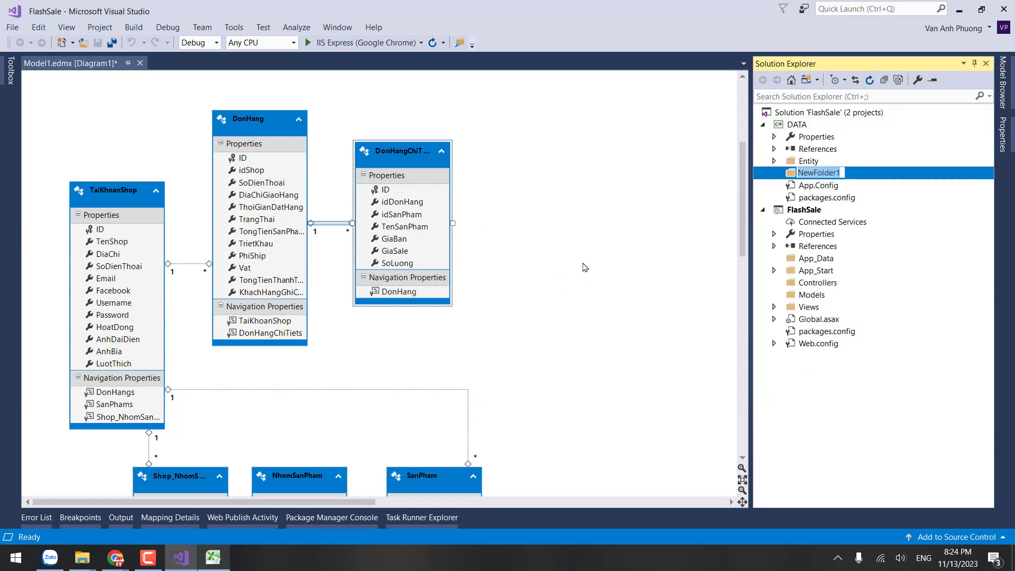
type("TaiKhoan")
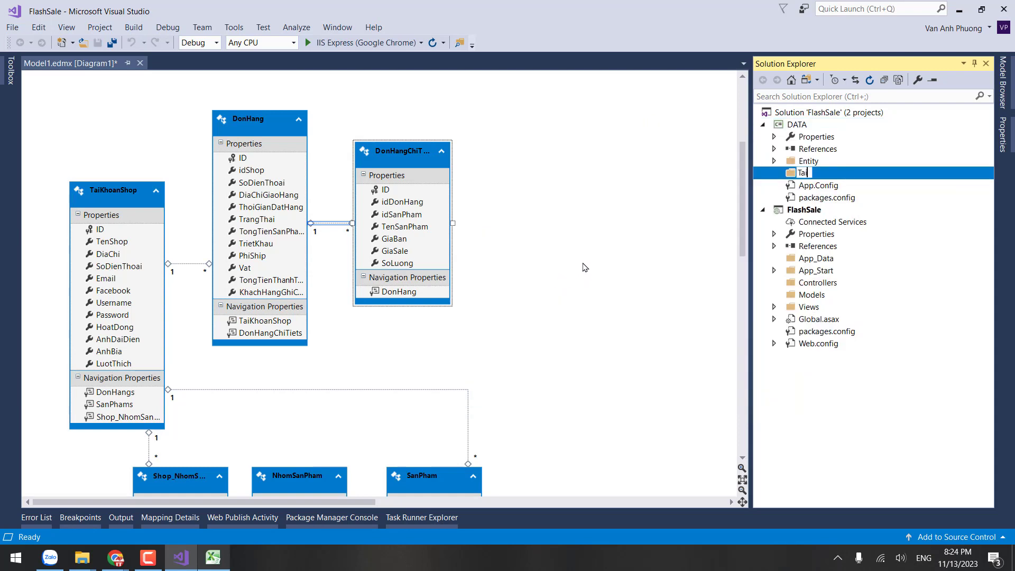